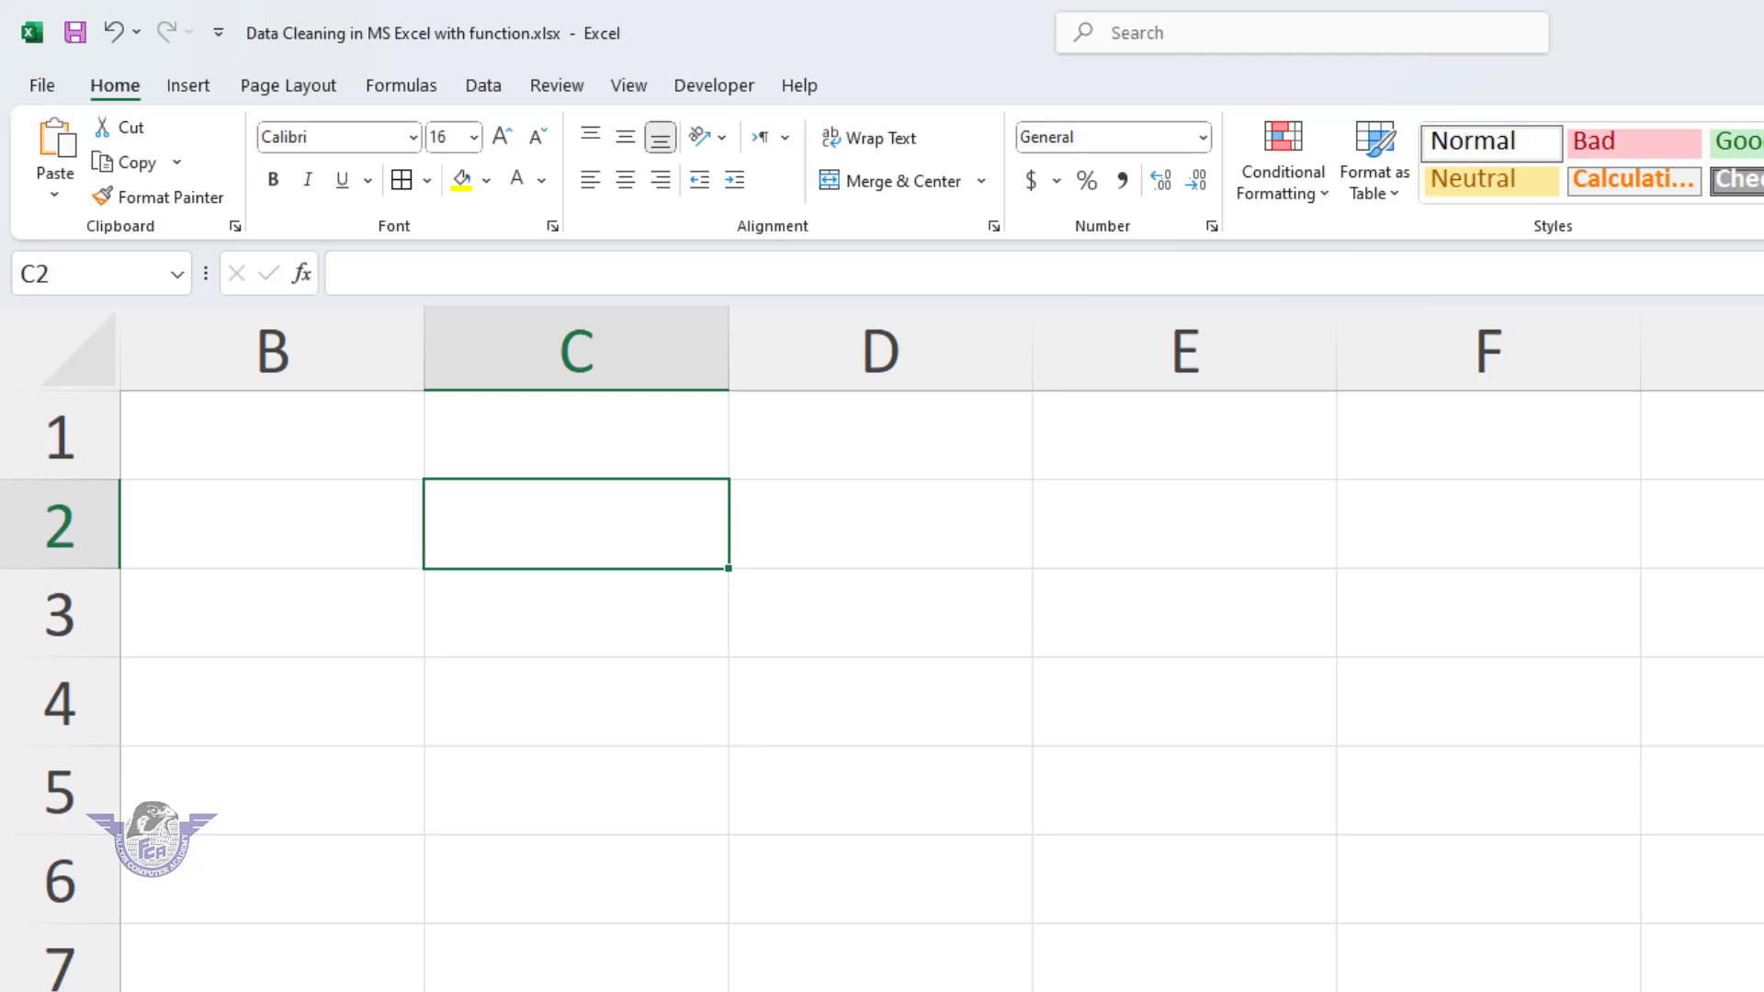
Enter =SEQUENCE(500) in cell C2 and check the last row of the generated numbers
{"action": "type", "text": "=sequ"}
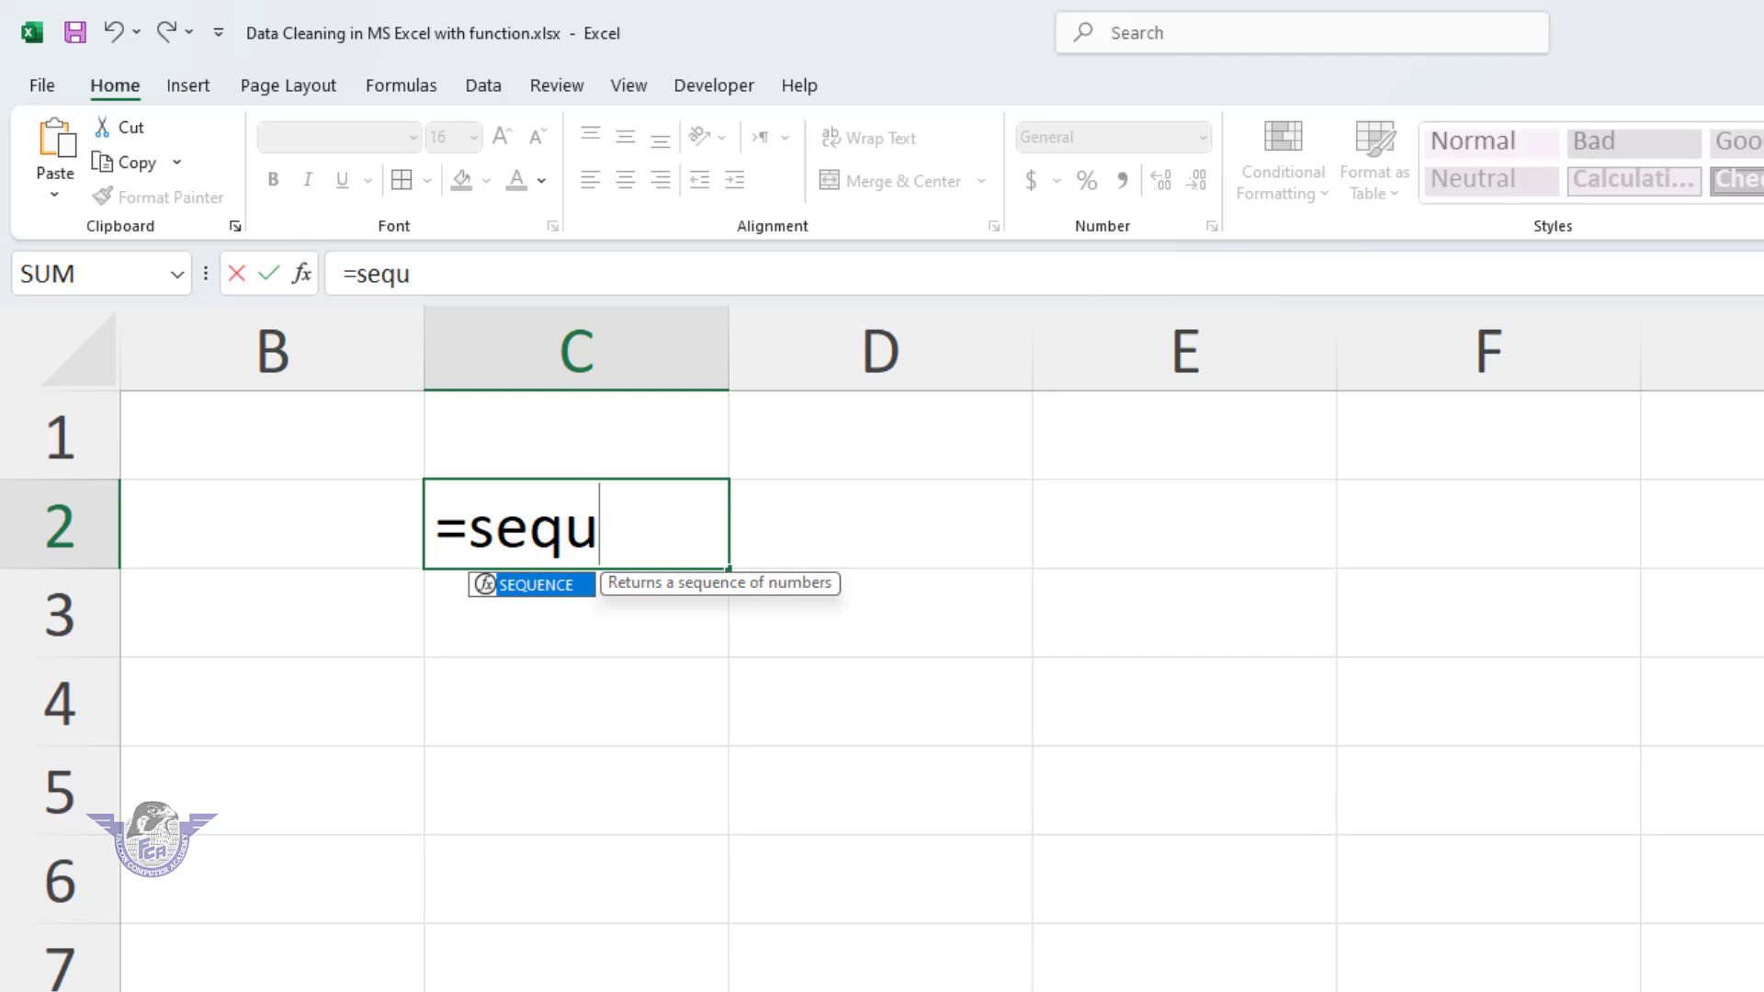
{"action": "key", "text": "Tab"}
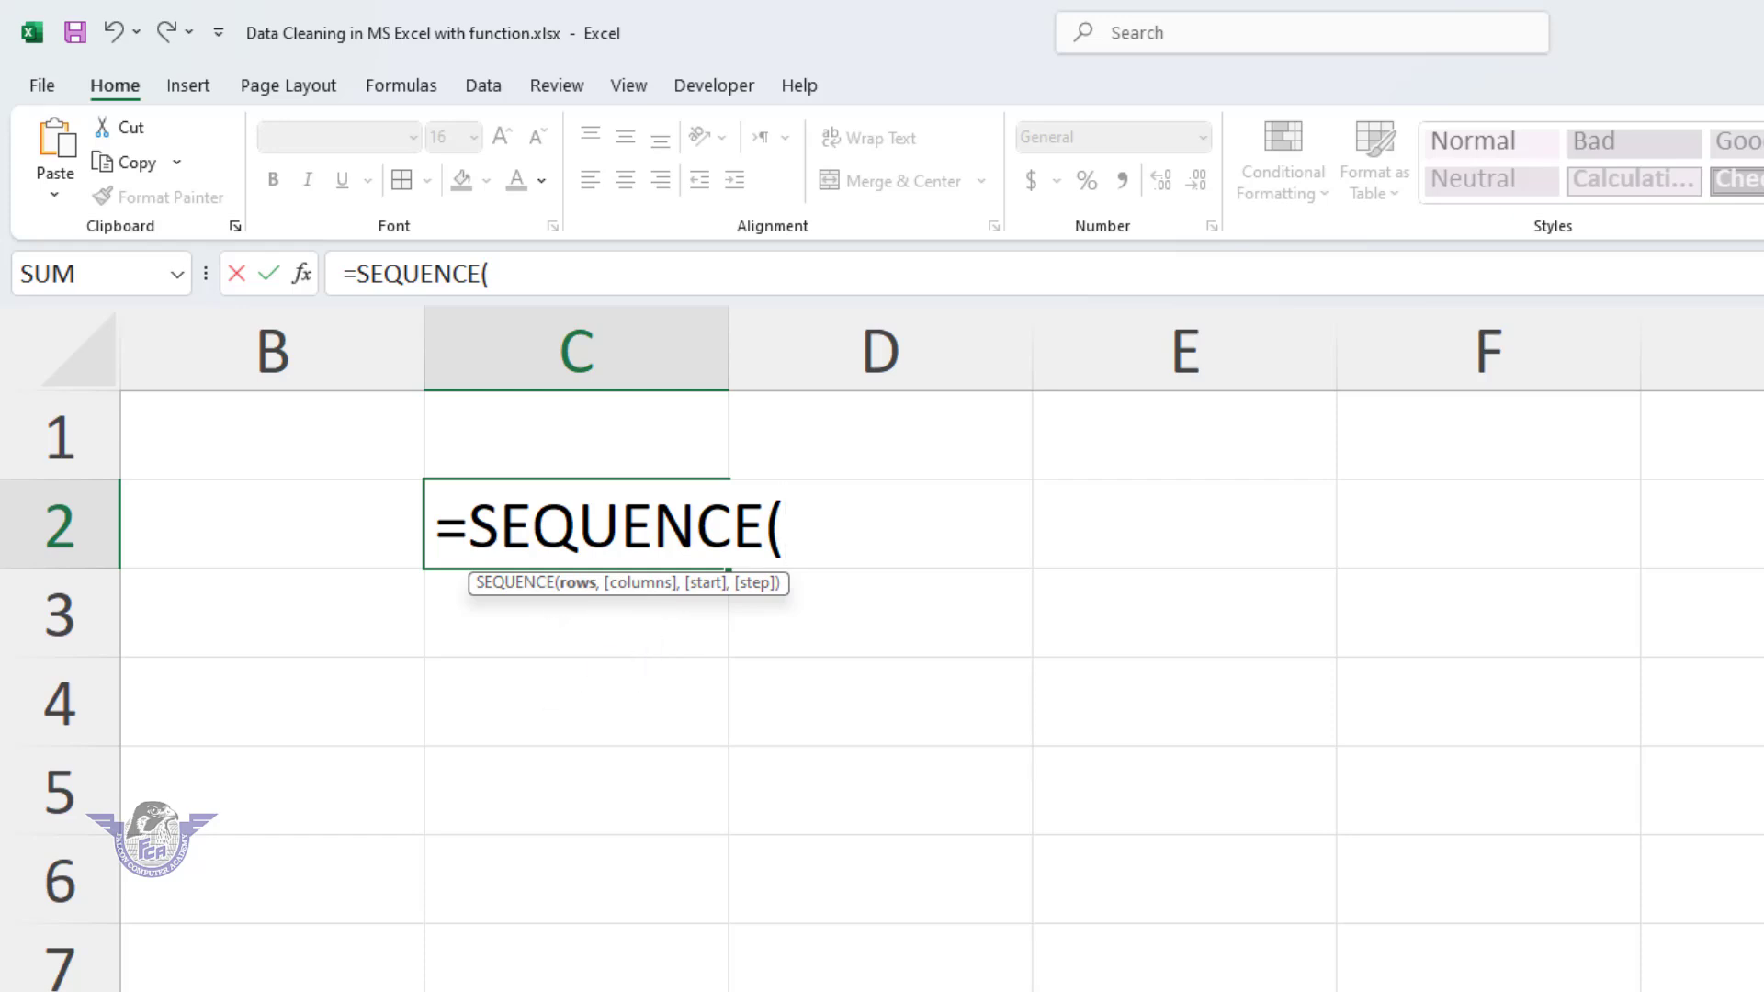
{"action": "type", "text": "500"}
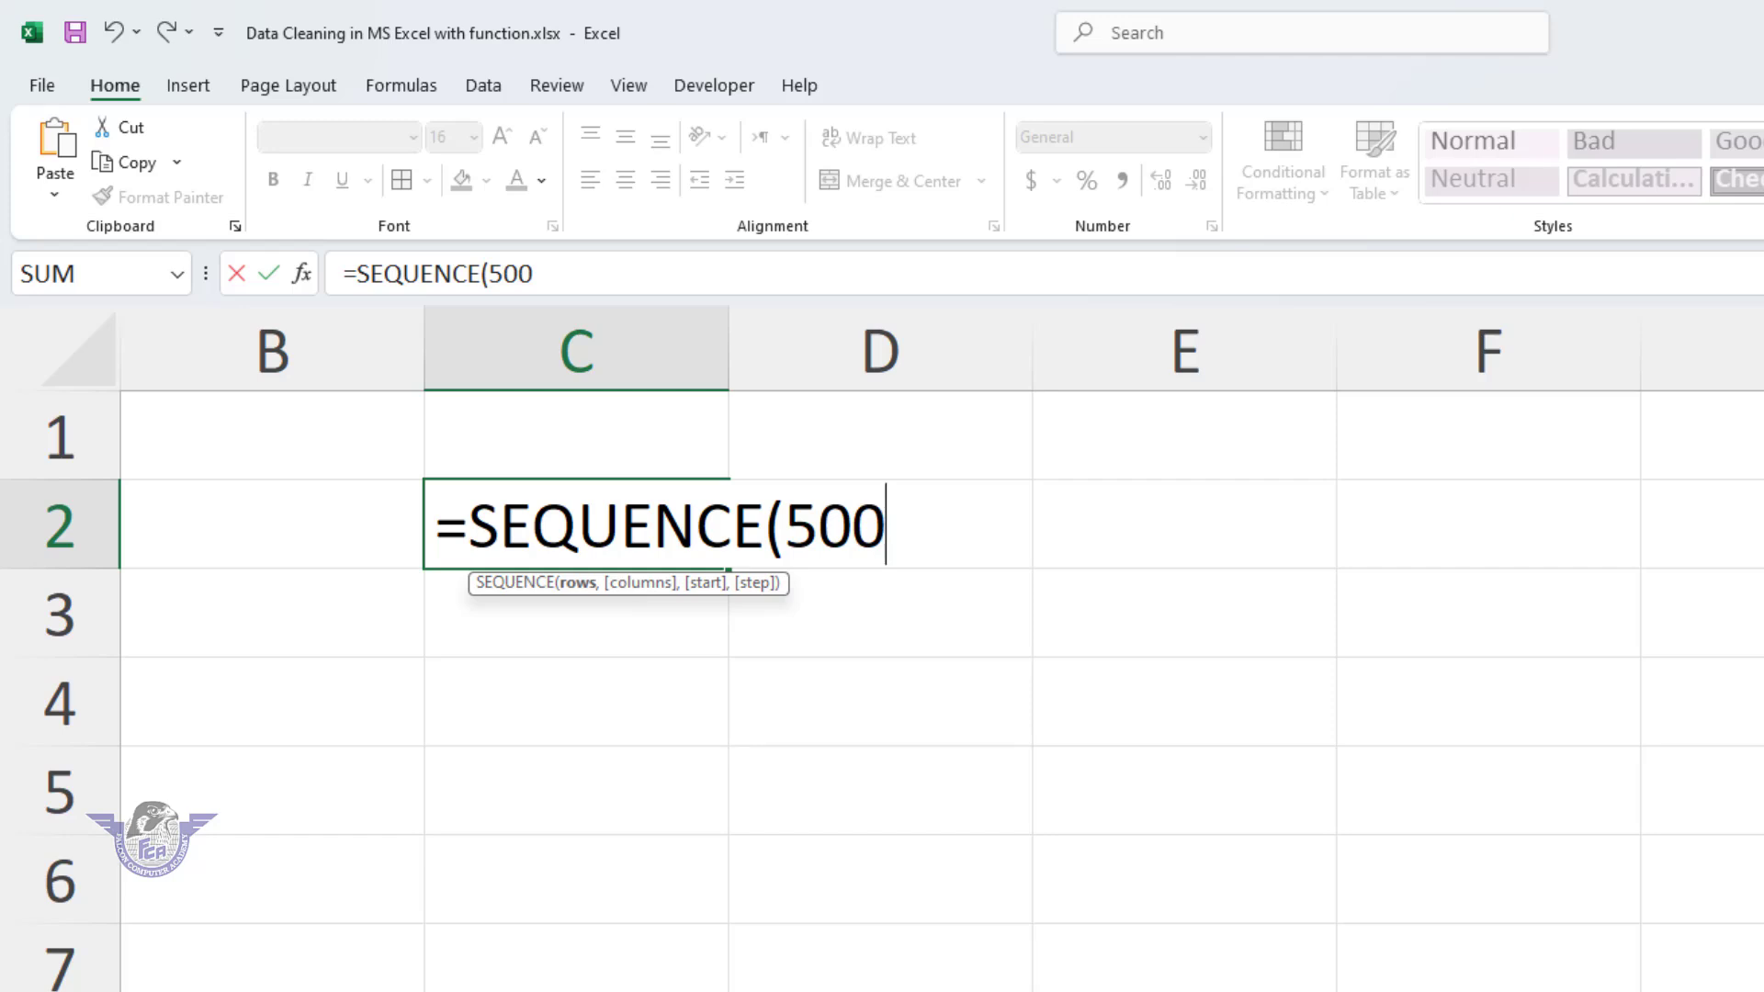
{"action": "type", "text": ")"}
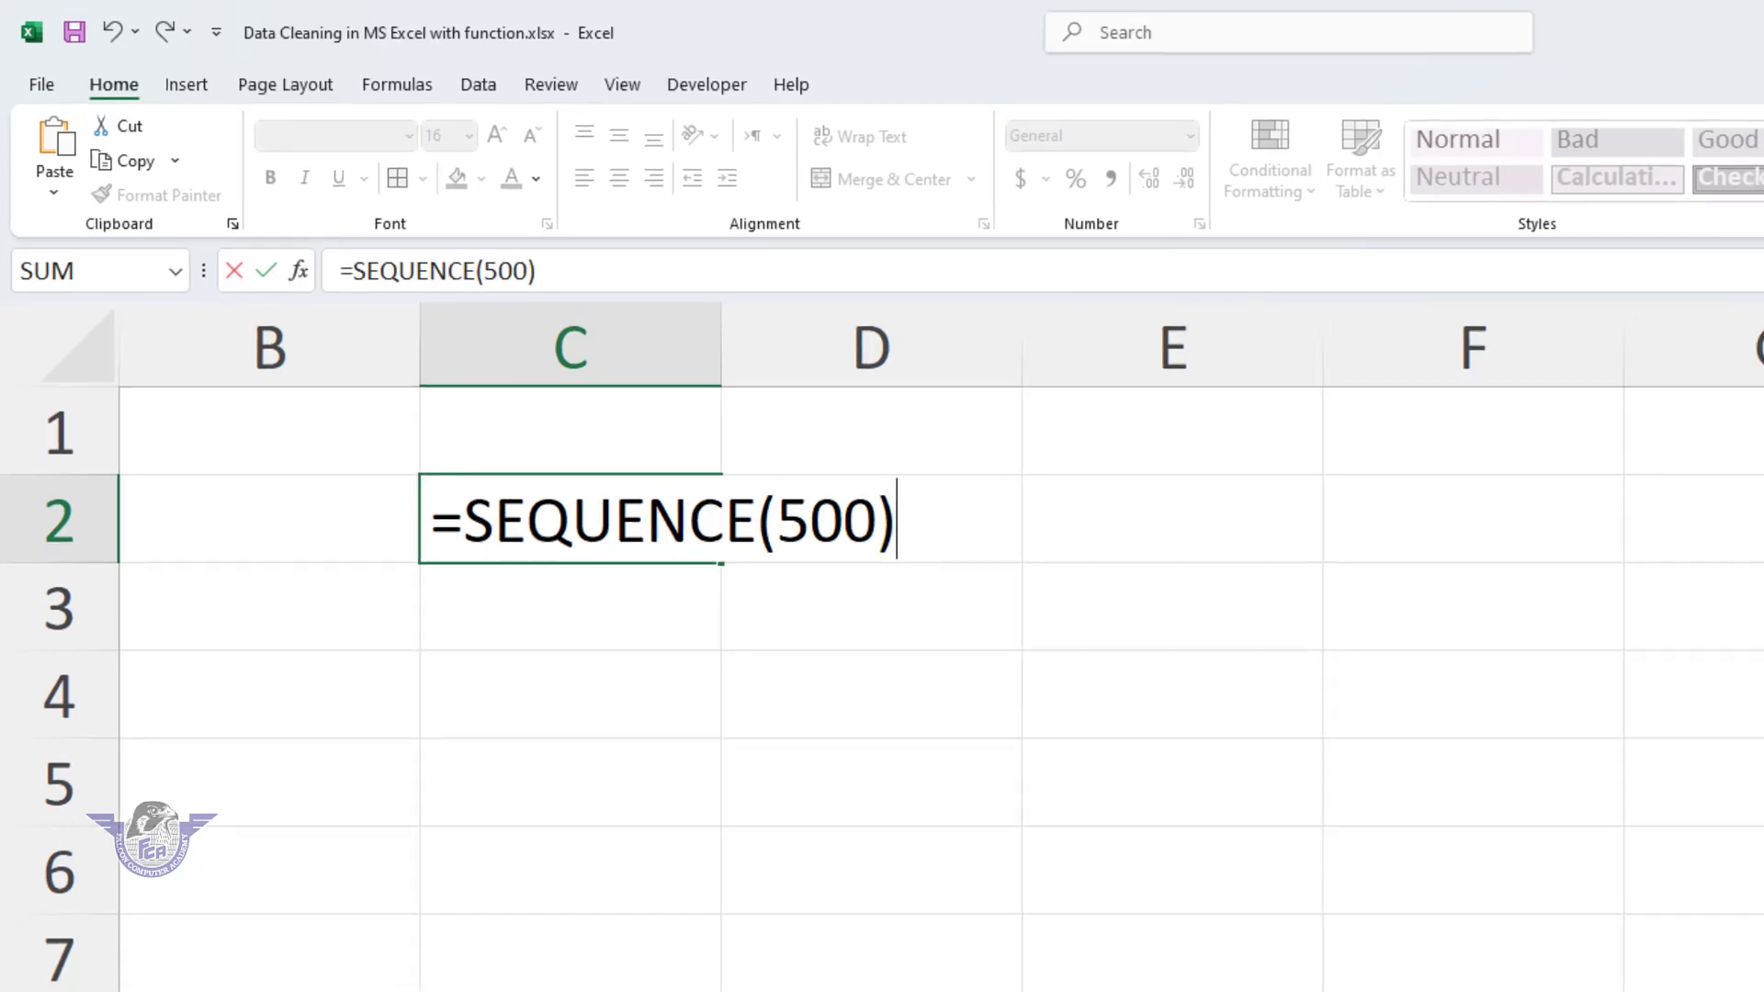
{"action": "key", "text": "Return"}
{"action": "key", "text": "ctrl+Down"}
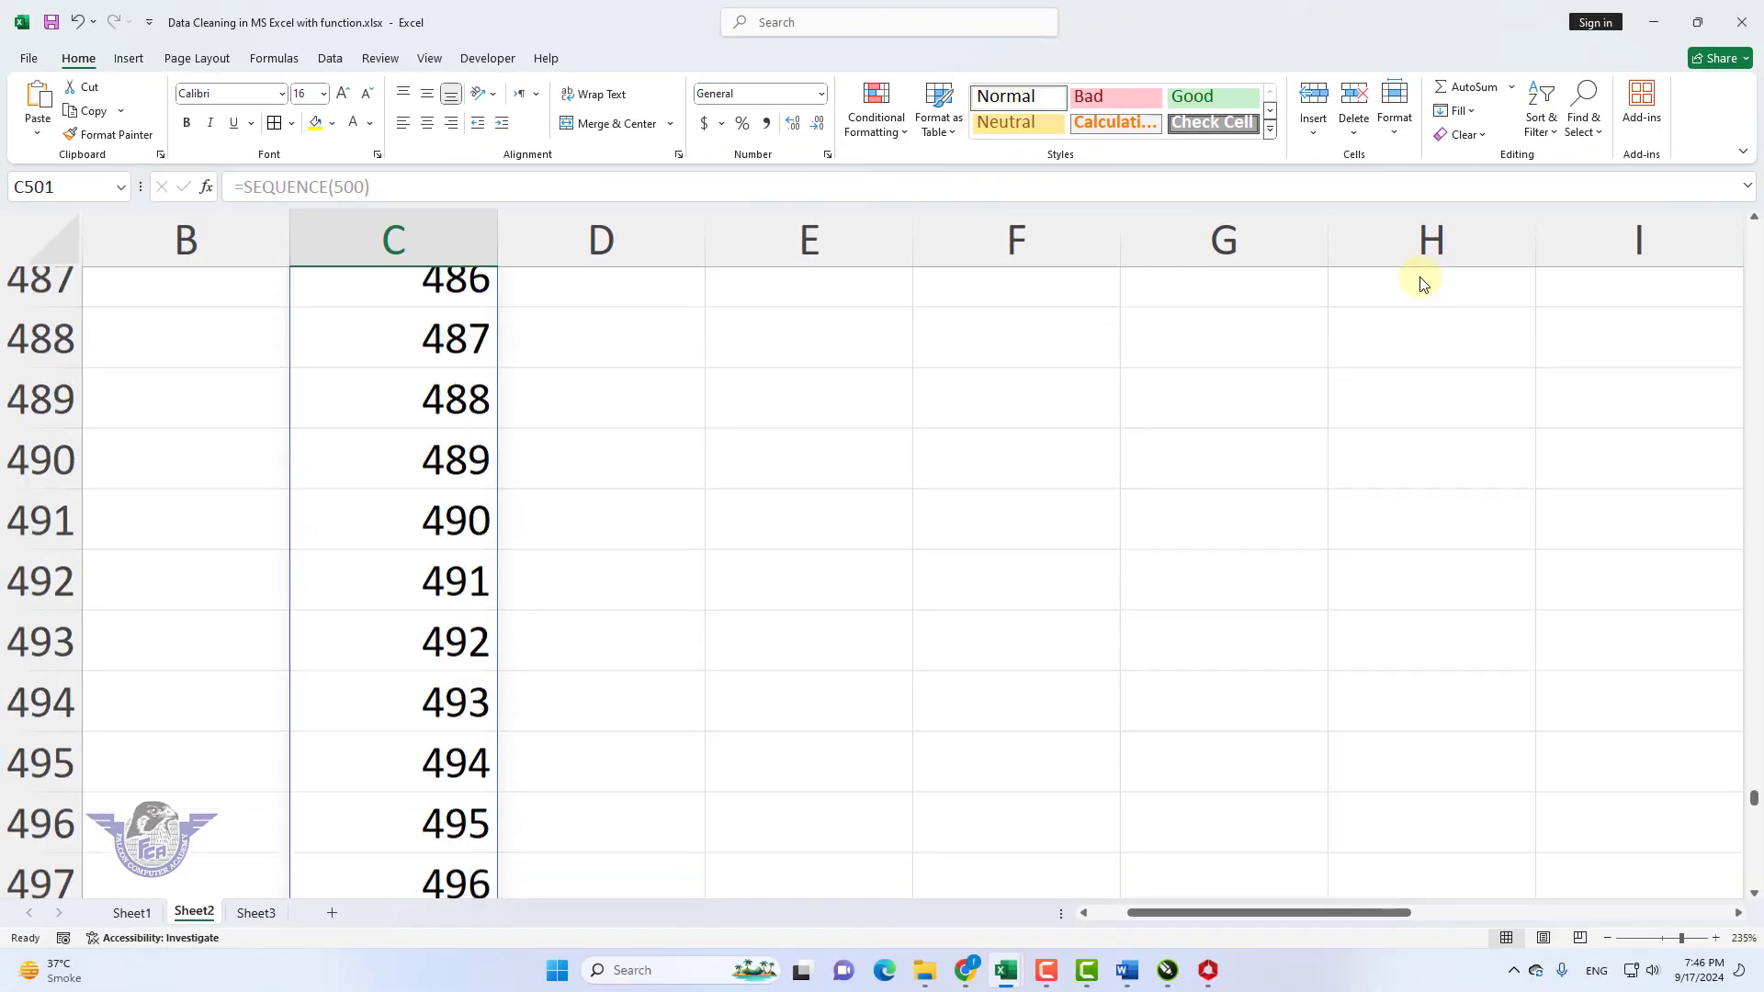
{"action": "key", "text": "ctrl+Up"}
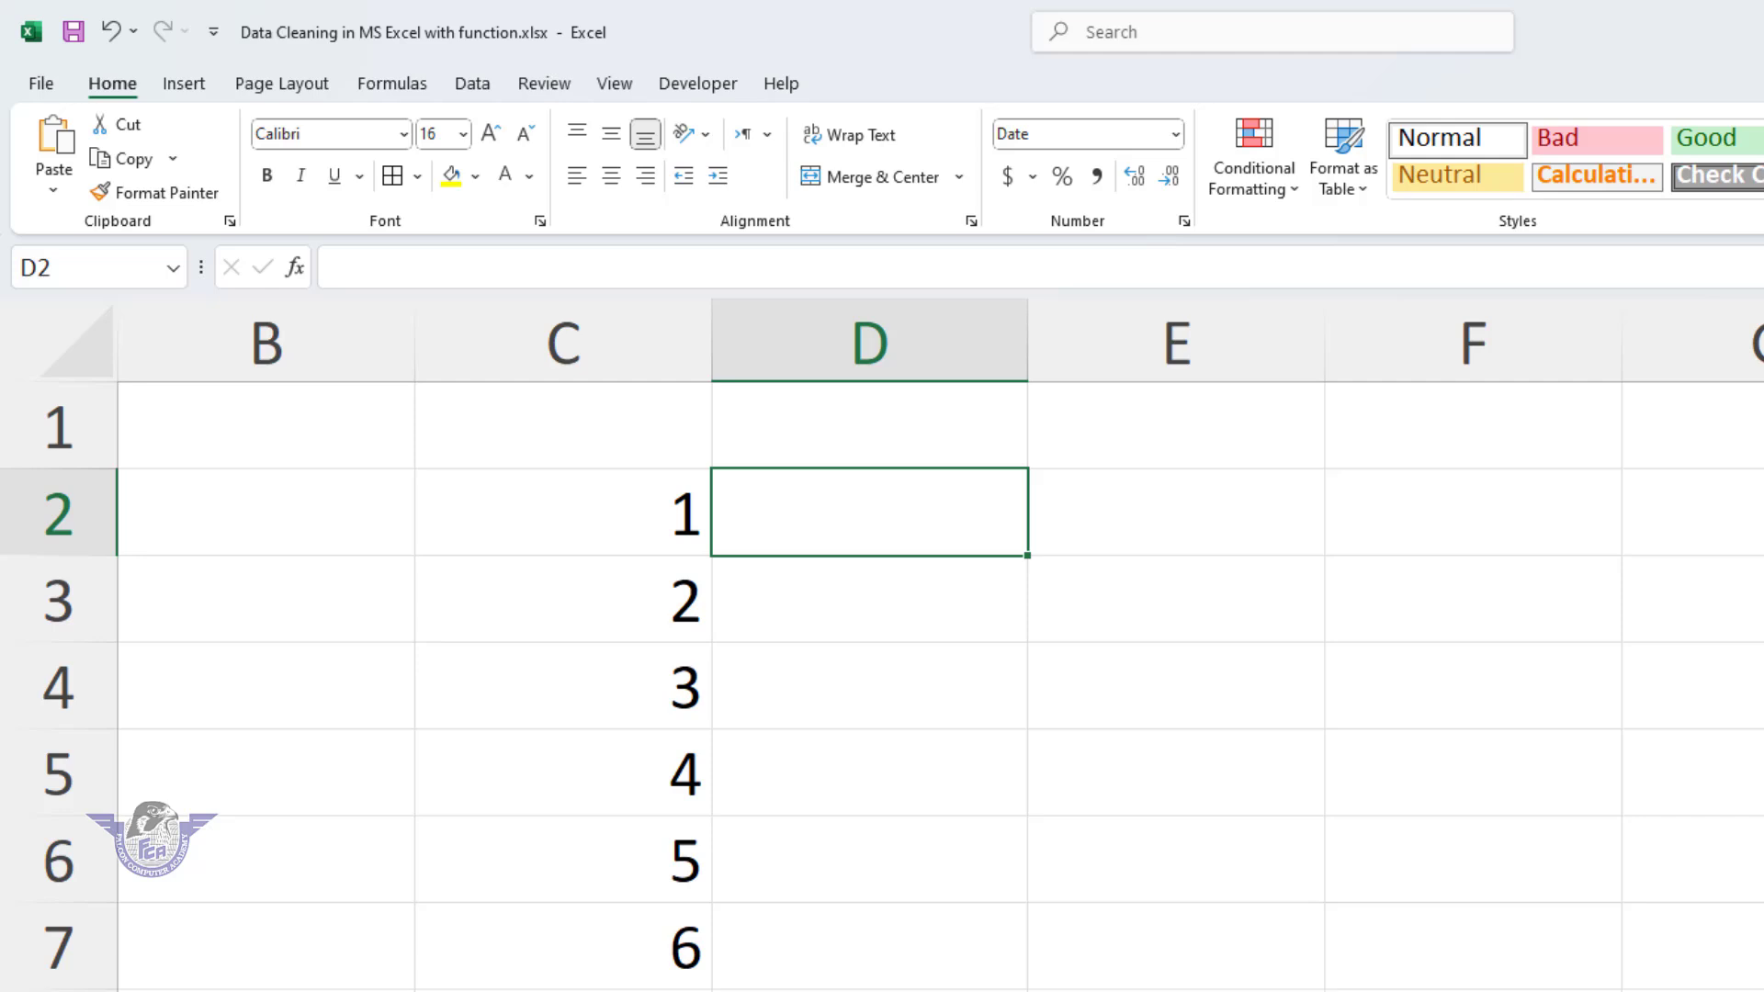
Enter =DATE(2024,8,SEQUENCE(31)) in cell D2 to list the dates of August 2024
{"action": "type", "text": "="}
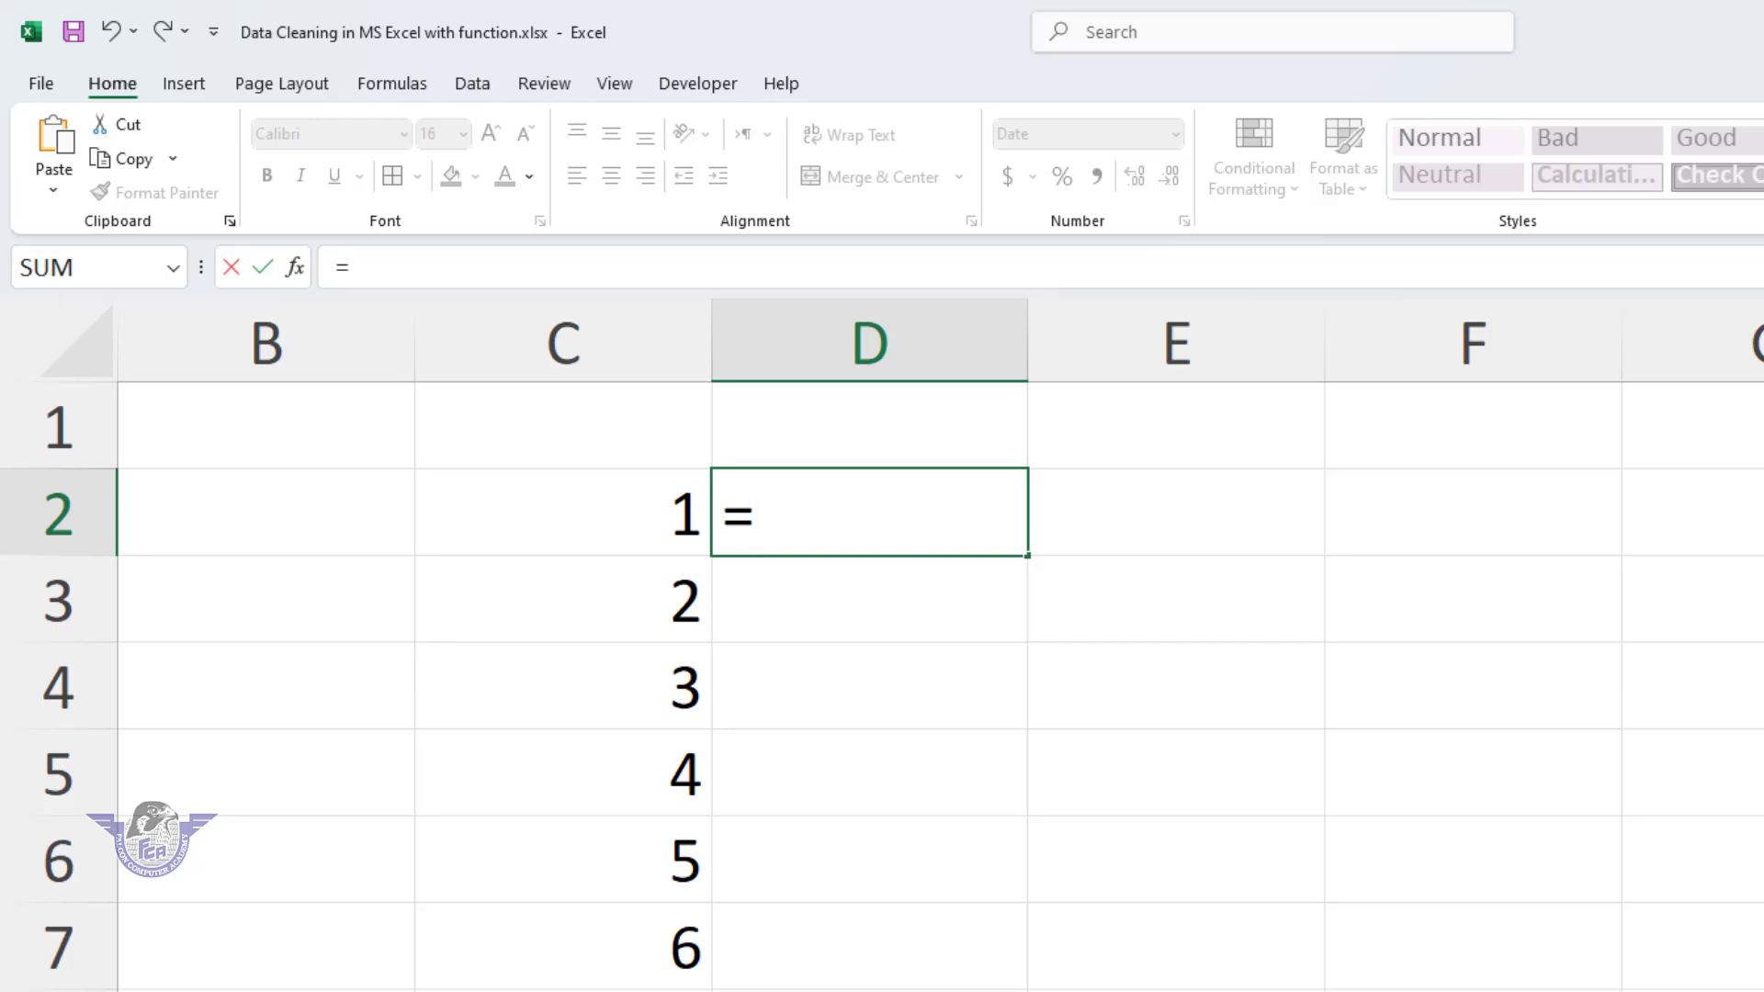
{"action": "type", "text": "date"}
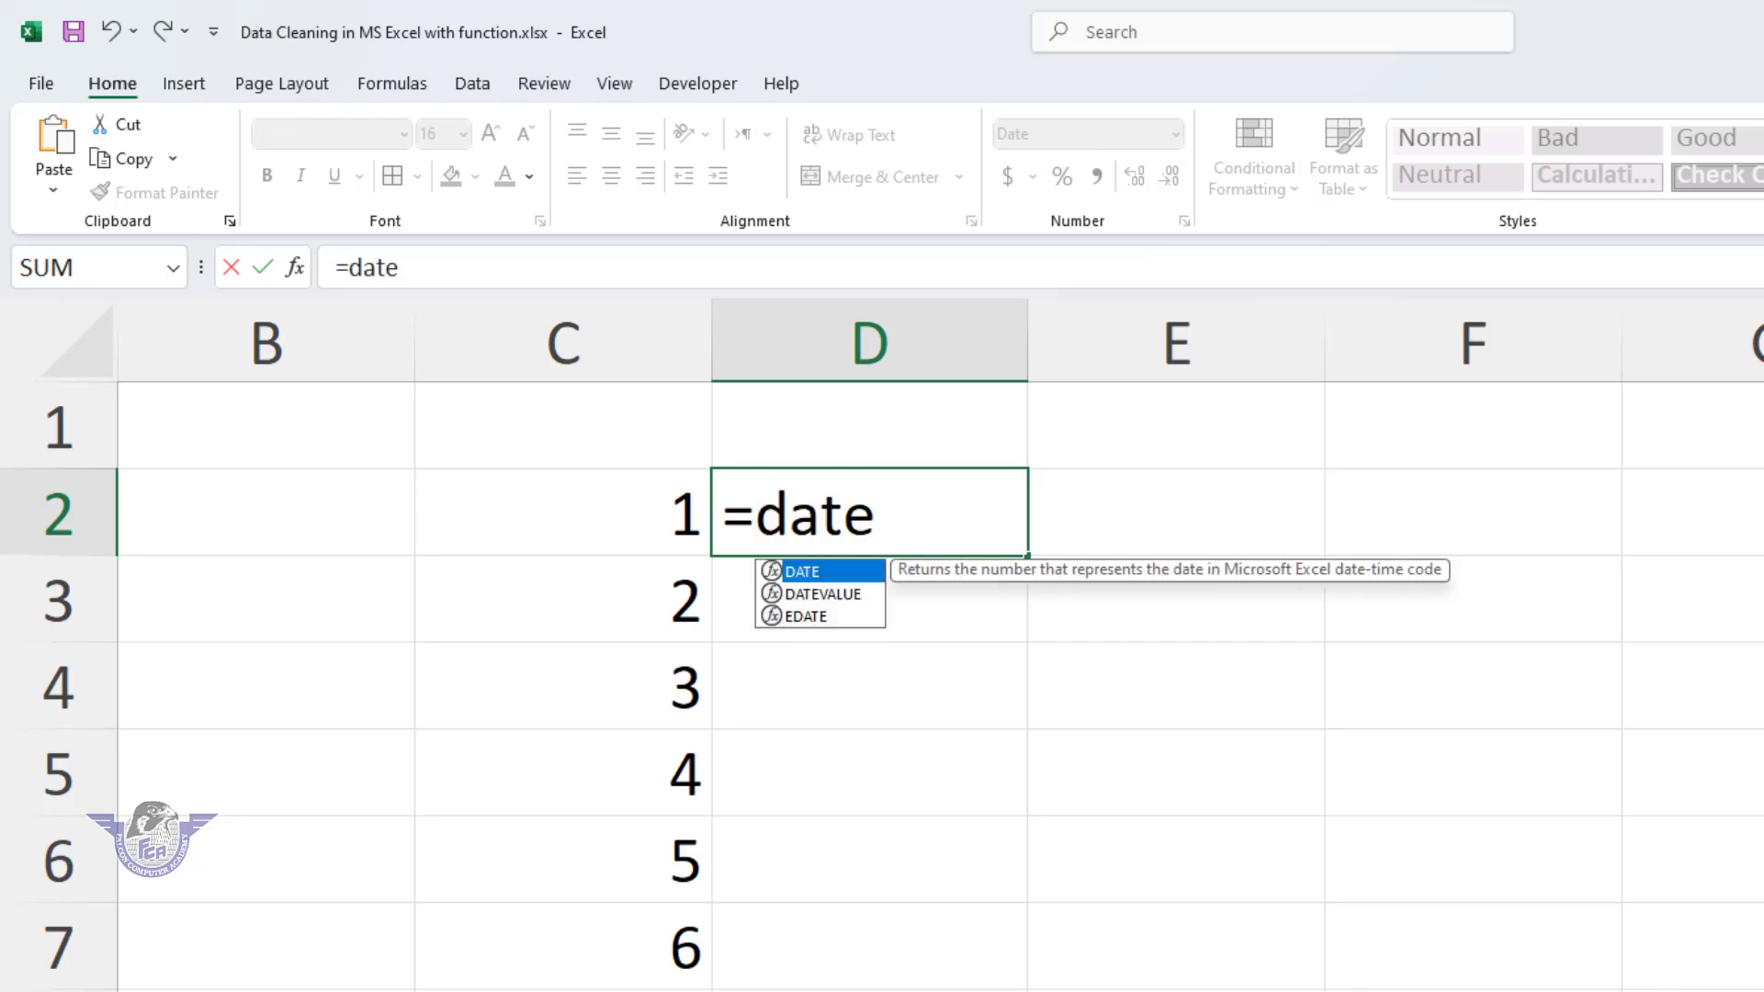
{"action": "type", "text": "("}
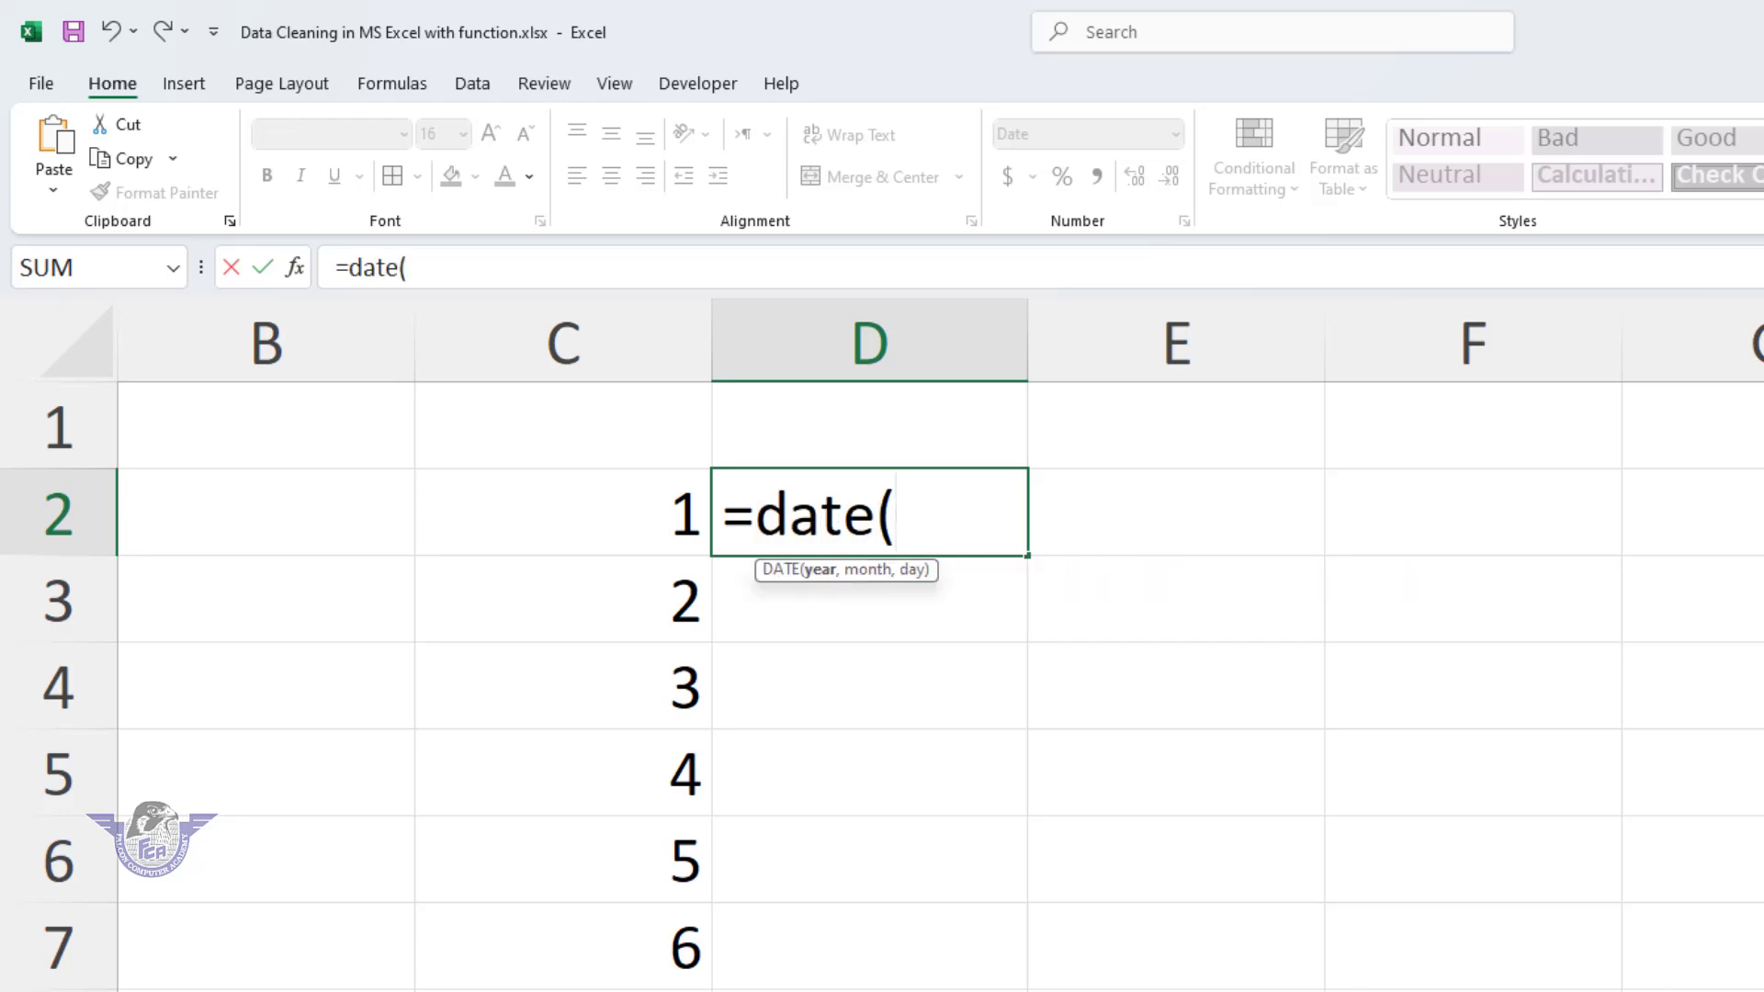
{"action": "type", "text": "2024,"}
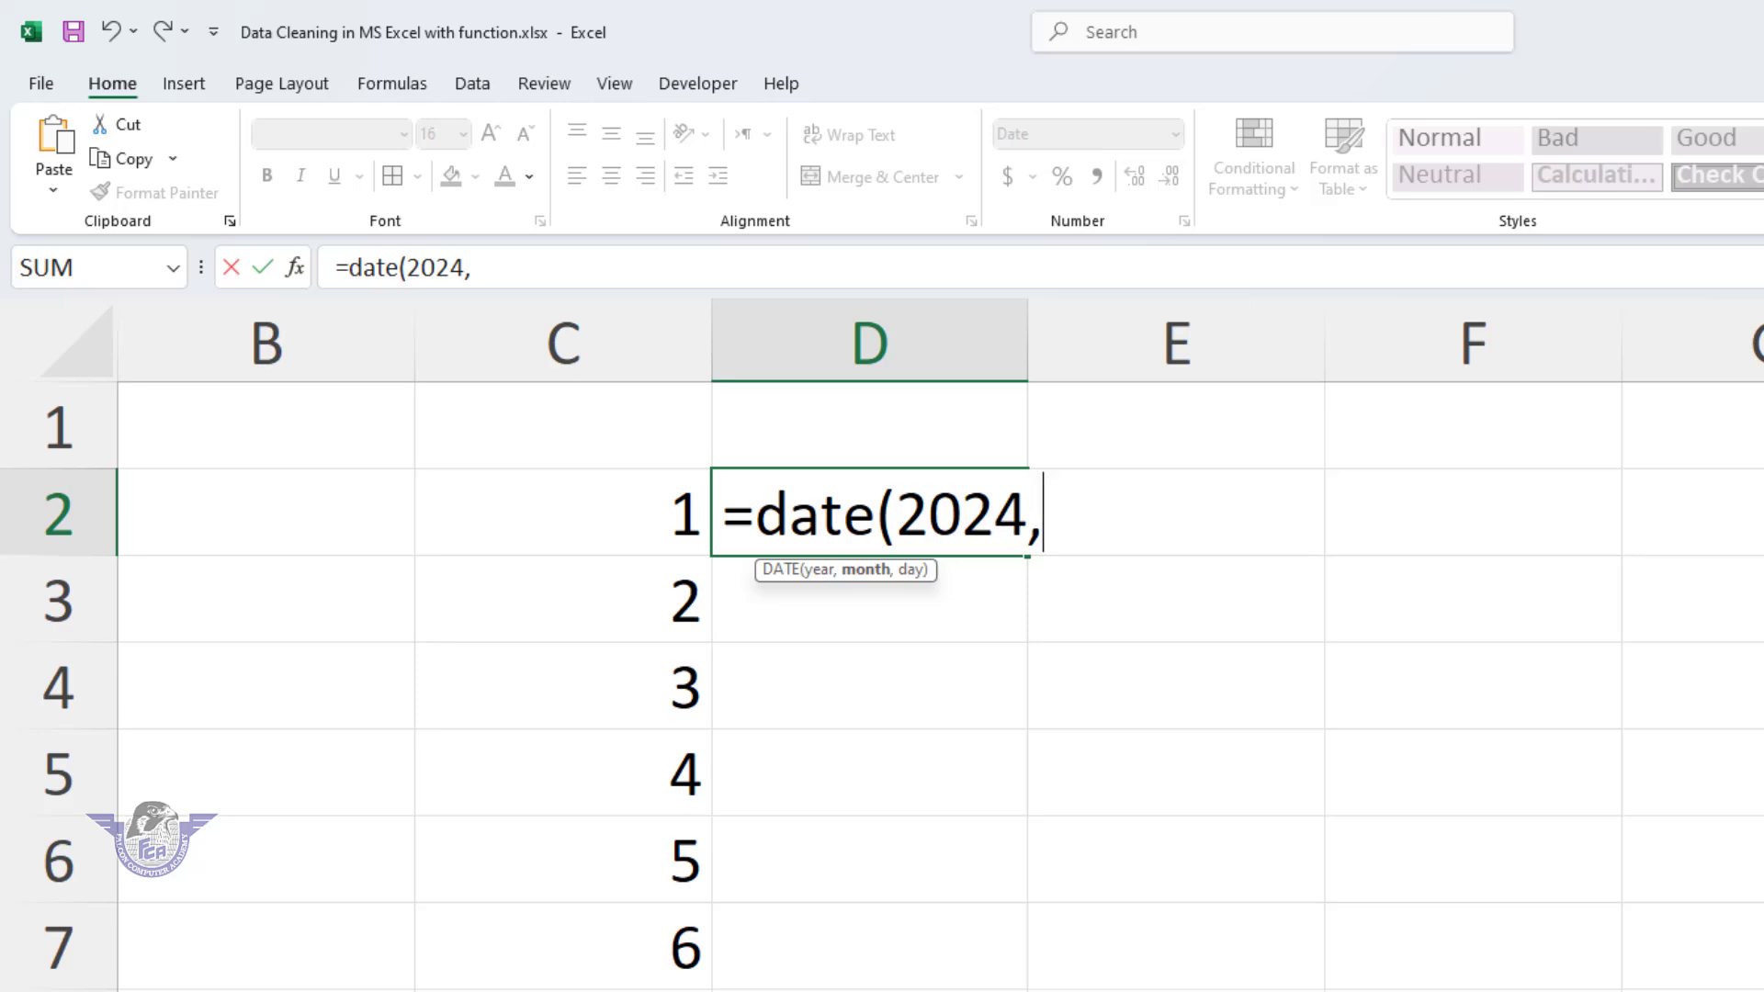
{"action": "type", "text": "8,seq"}
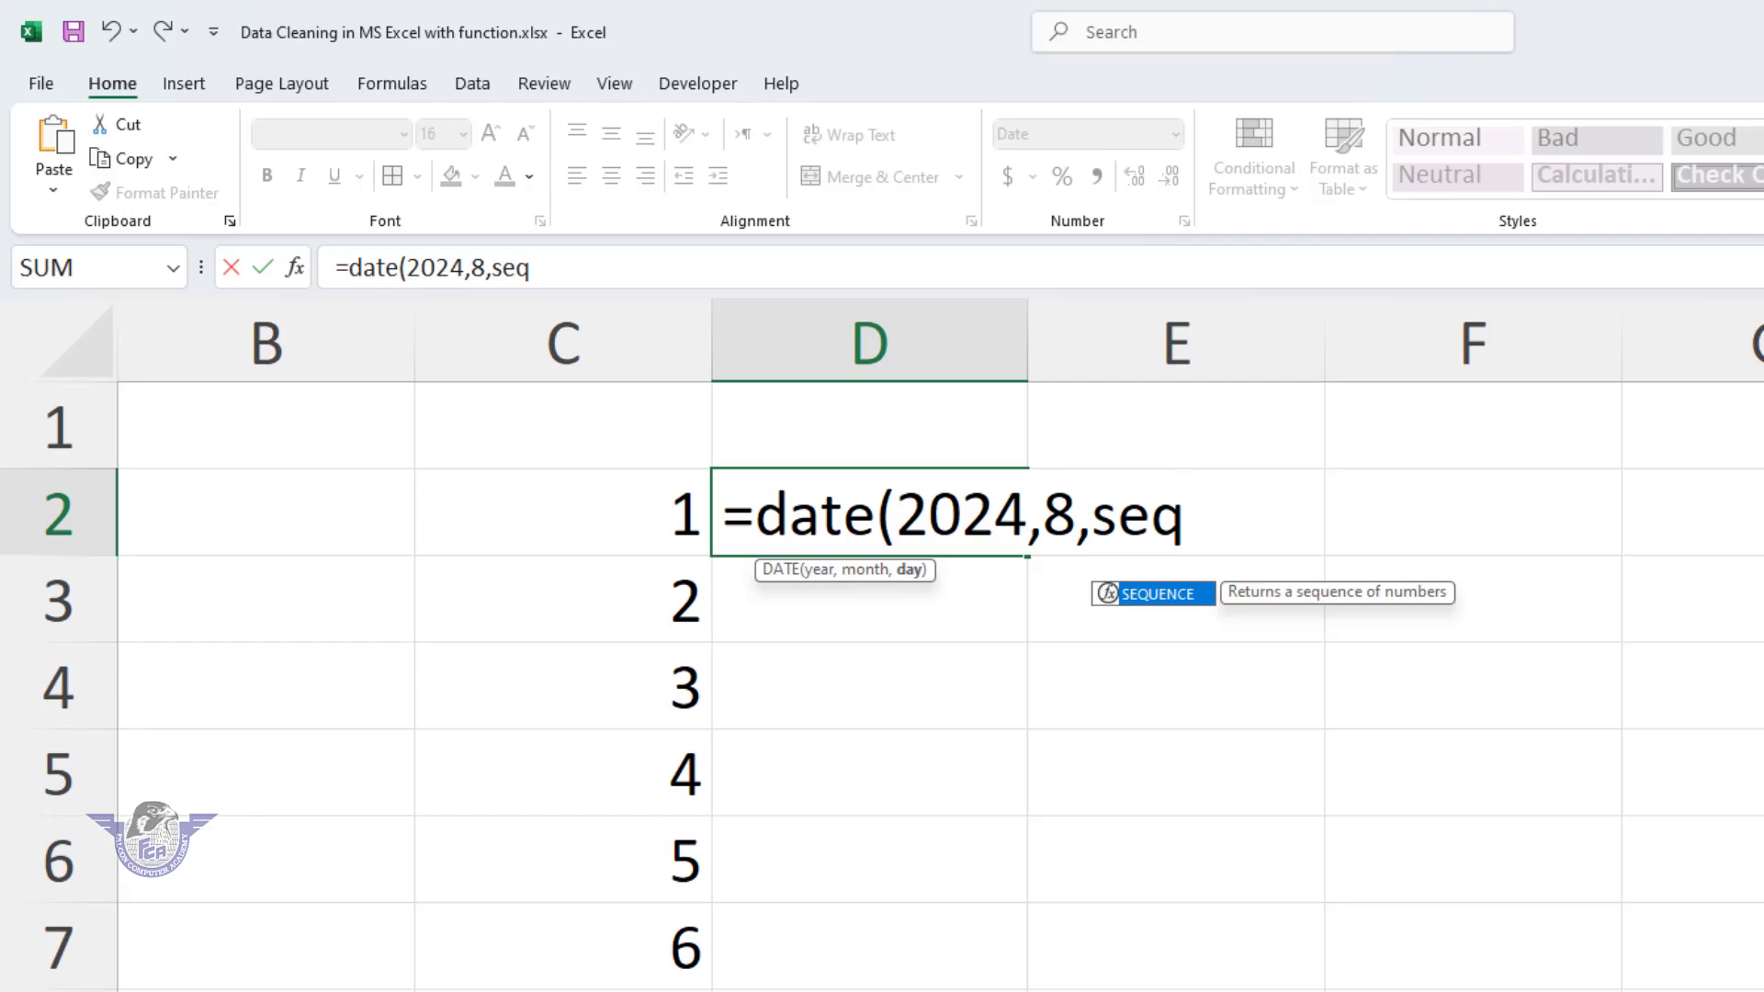
{"action": "key", "text": "Tab"}
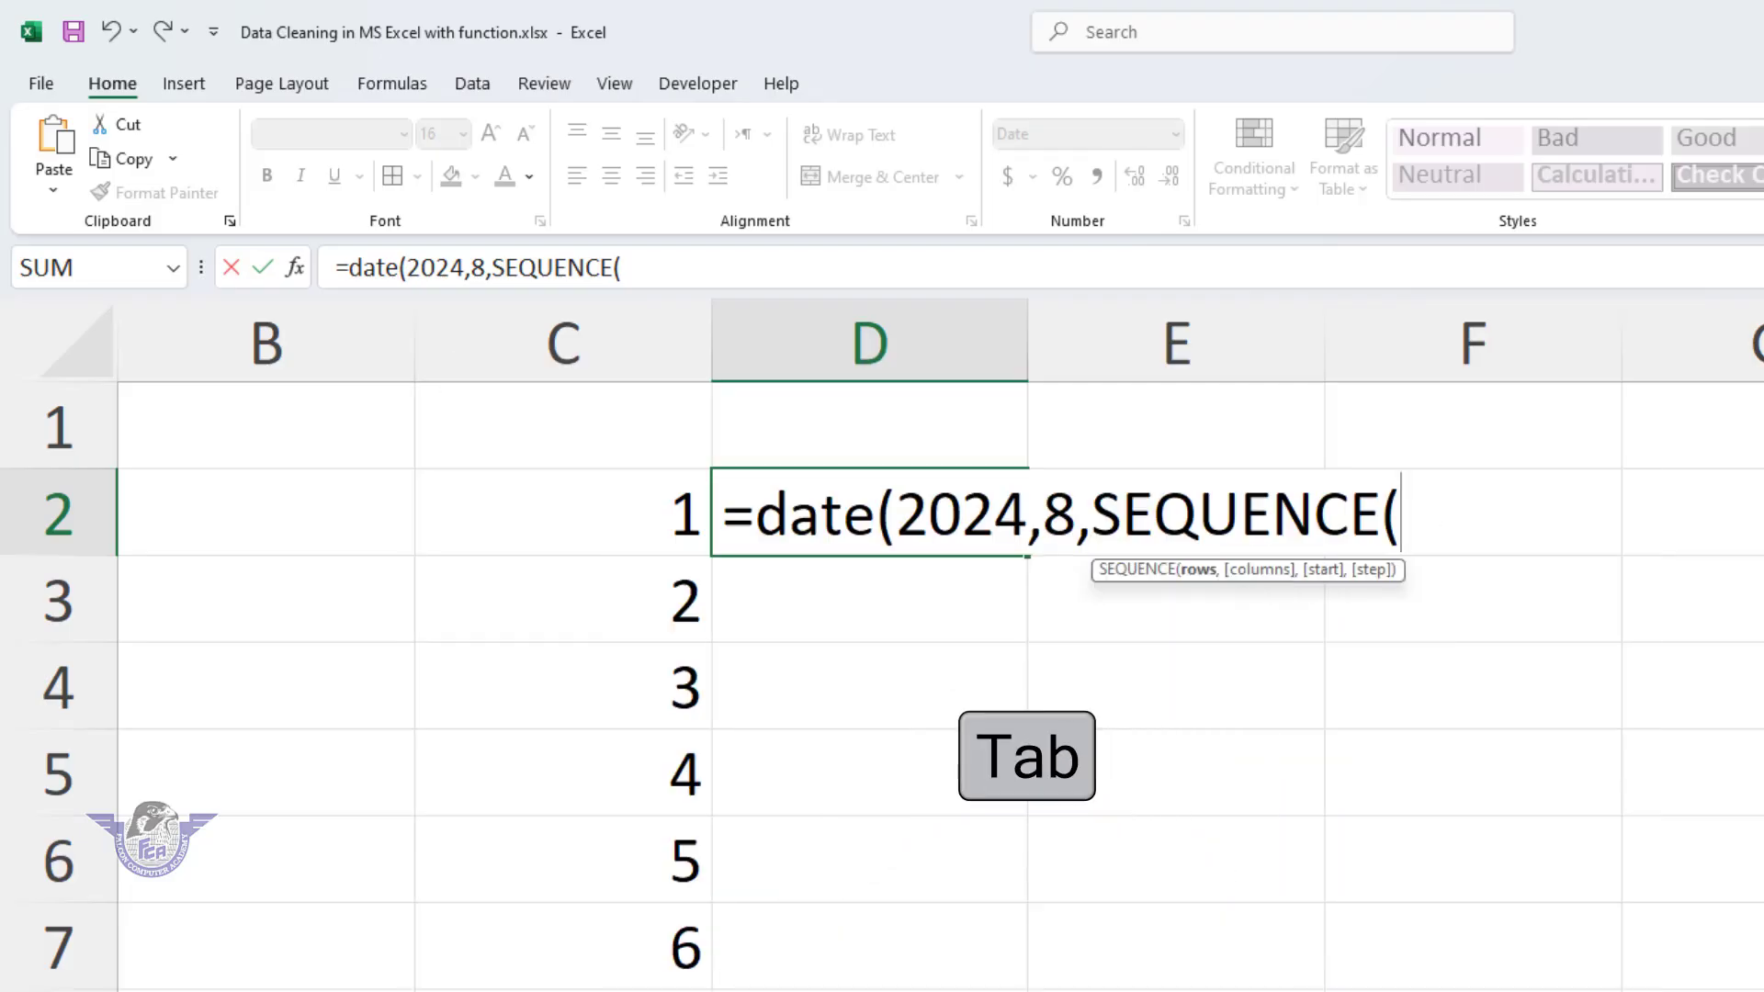
{"action": "type", "text": "31"}
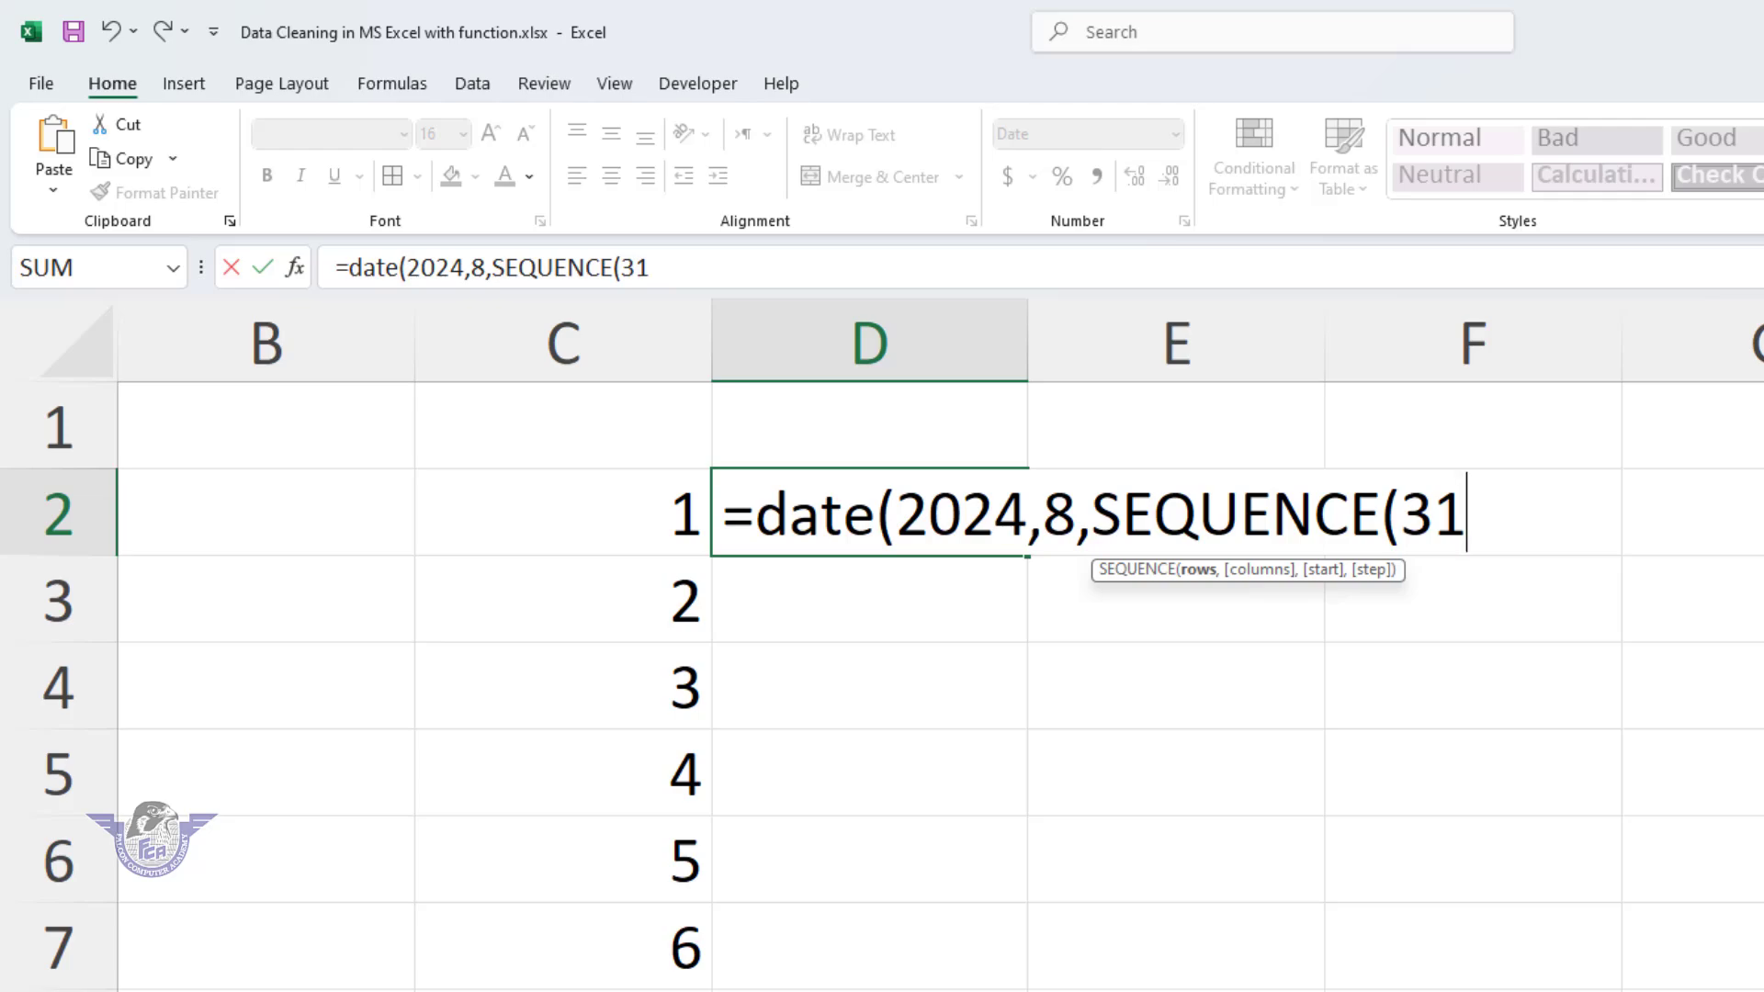
{"action": "type", "text": "))"}
{"action": "key", "text": "Return"}
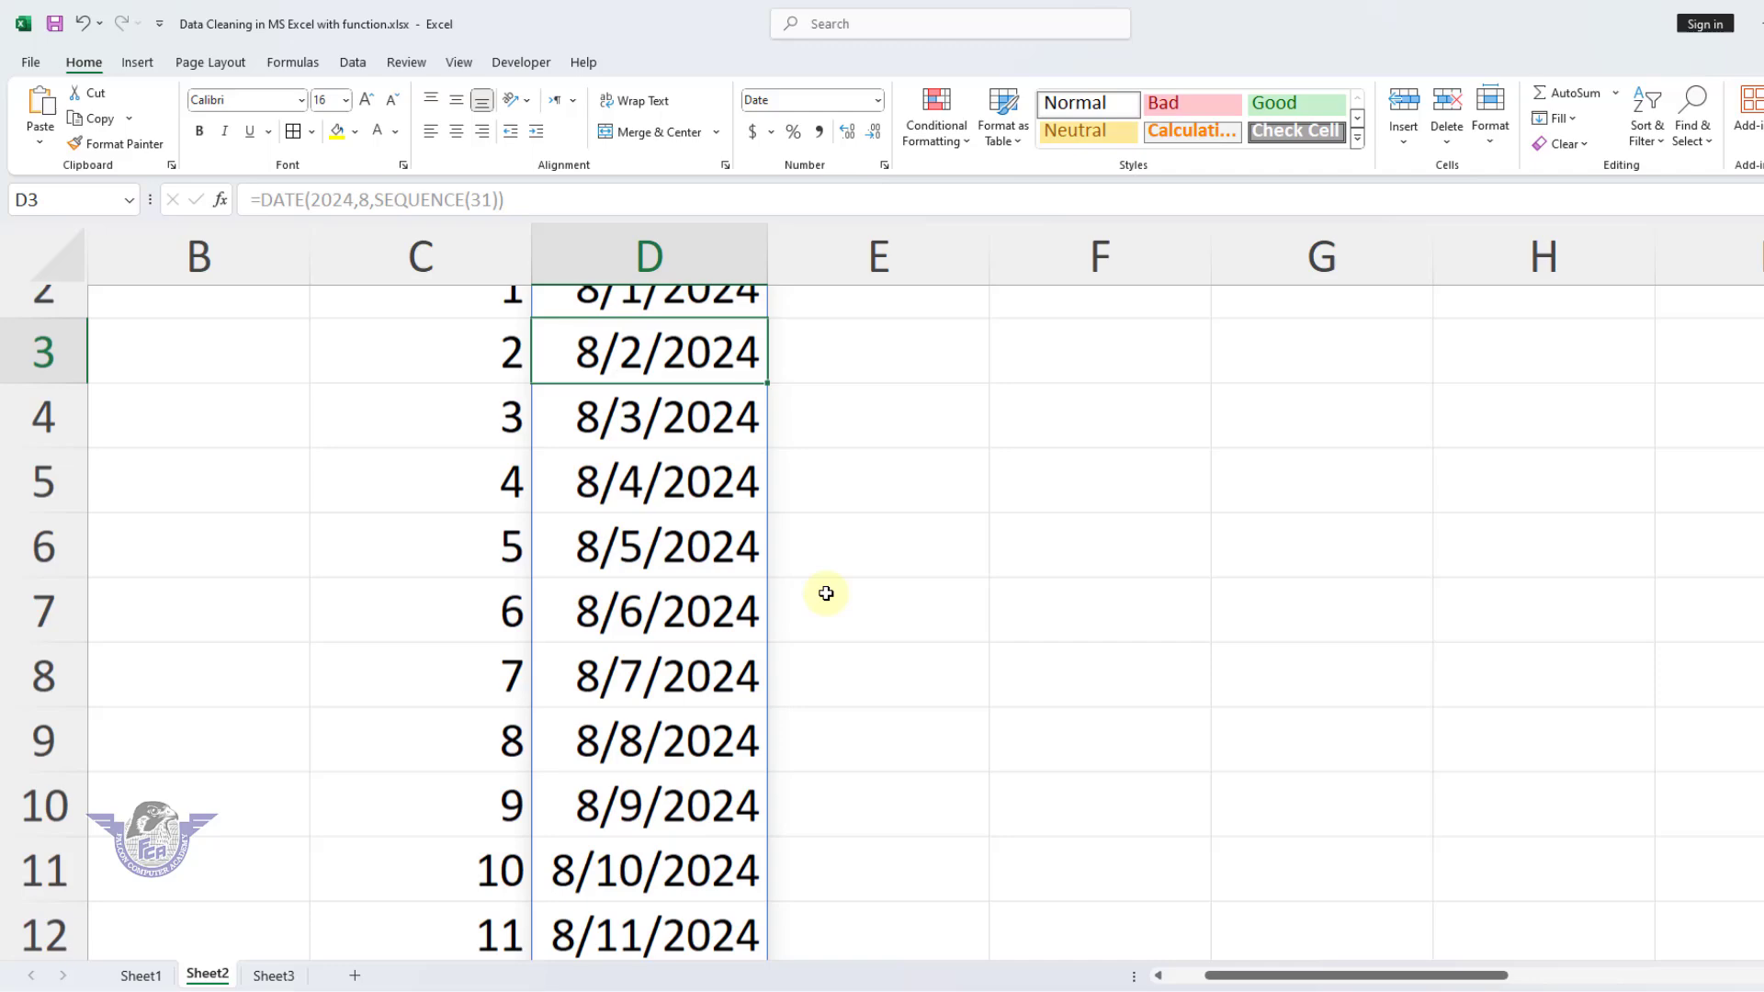
Apply the General number format to the date list in D2:D32
{"action": "scroll", "coordinate": [826, 592], "scroll_direction": "down", "scroll_amount": 9}
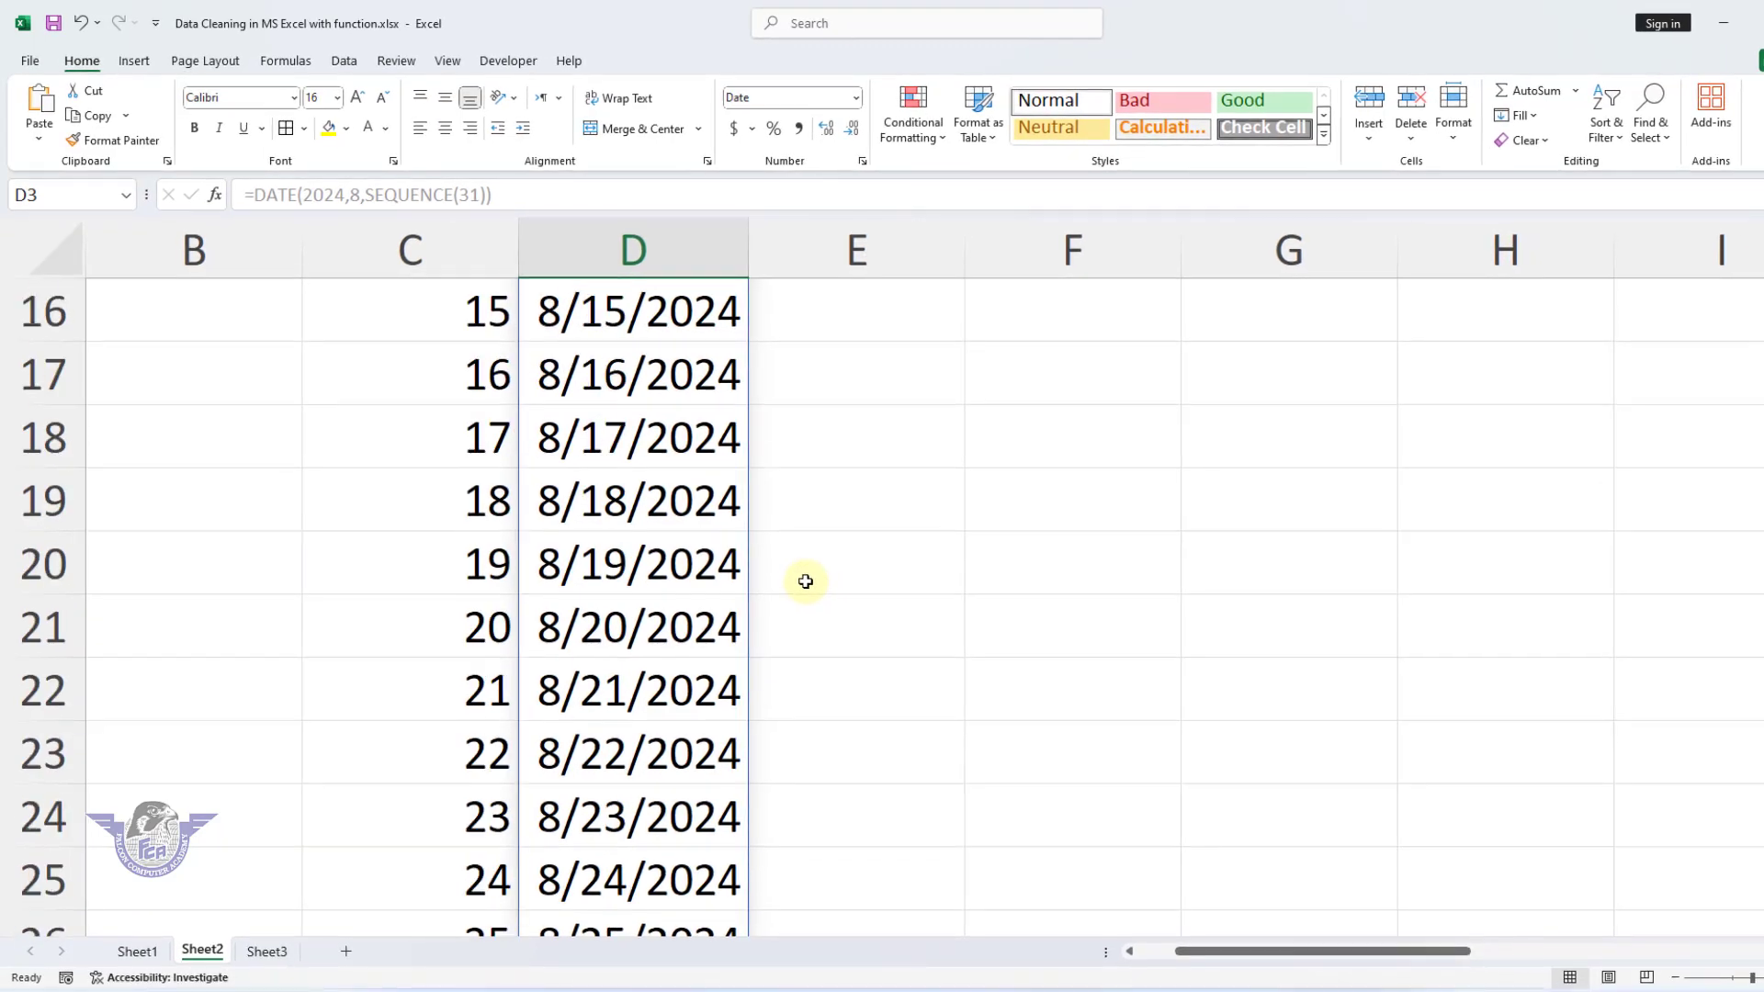
{"action": "scroll", "coordinate": [827, 593], "scroll_direction": "up", "scroll_amount": 1}
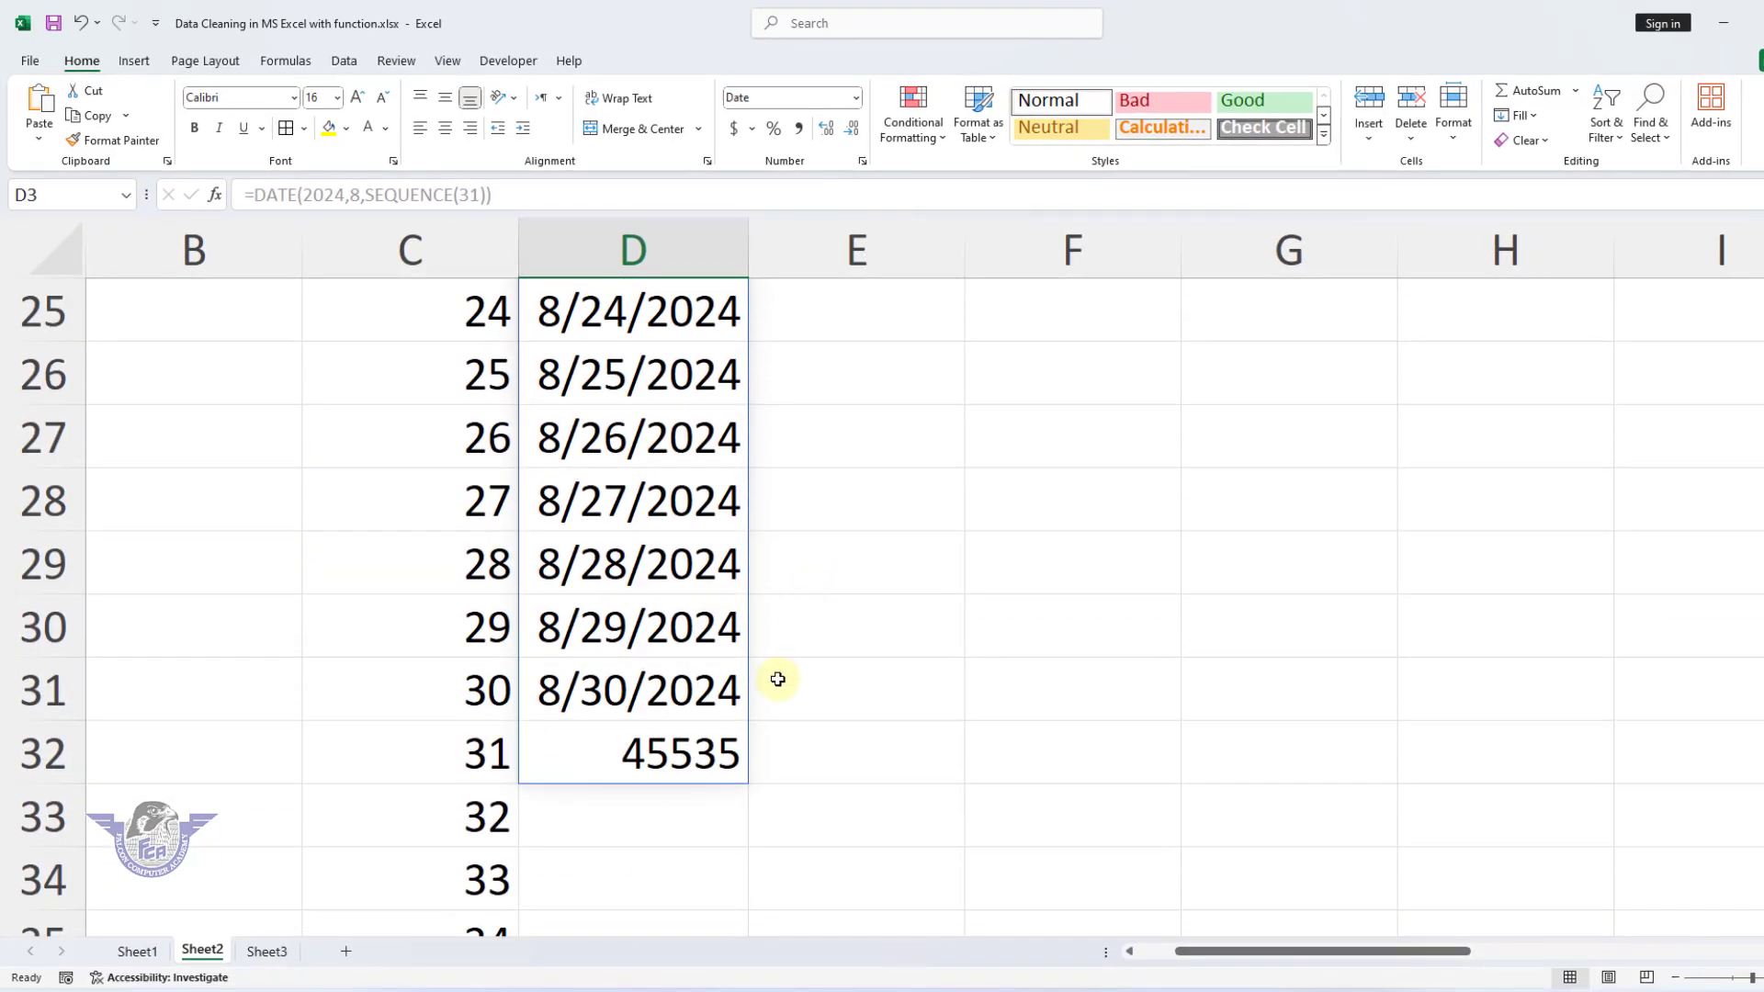
{"action": "left_click", "coordinate": [620, 698]}
{"action": "left_click", "coordinate": [684, 768]}
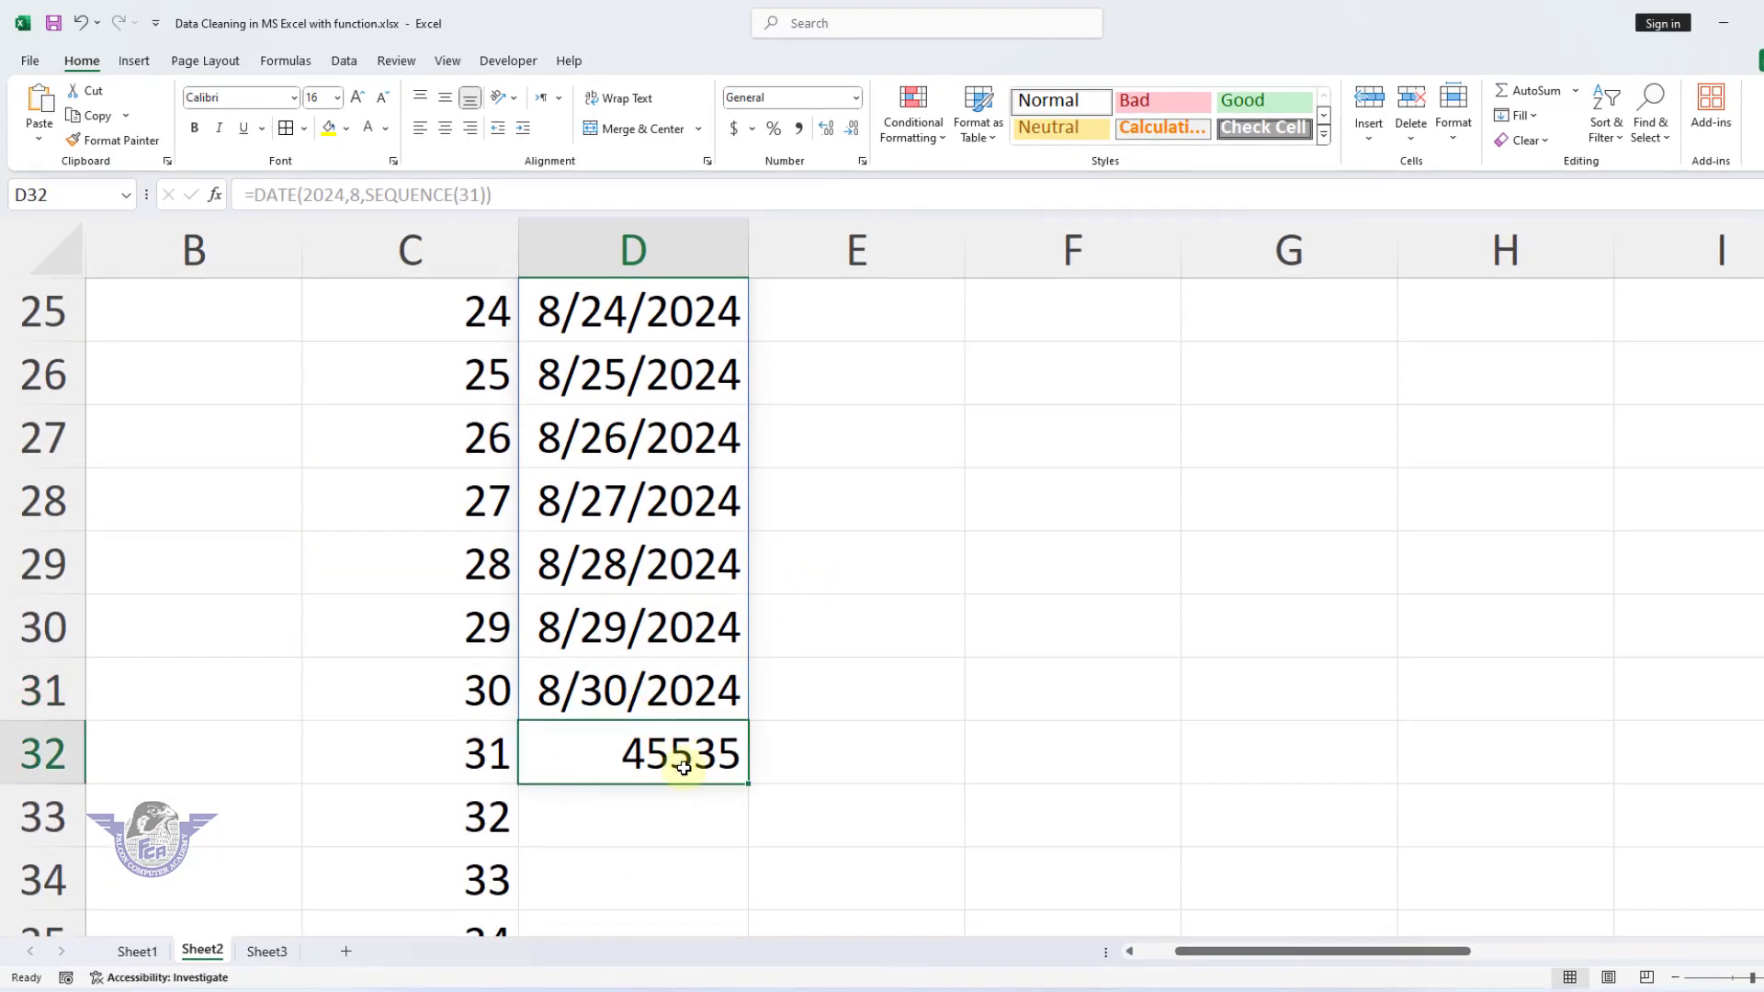
{"action": "left_click_drag", "start_coordinate": [684, 768], "coordinate": [666, 367]}
{"action": "left_click", "coordinate": [855, 98]}
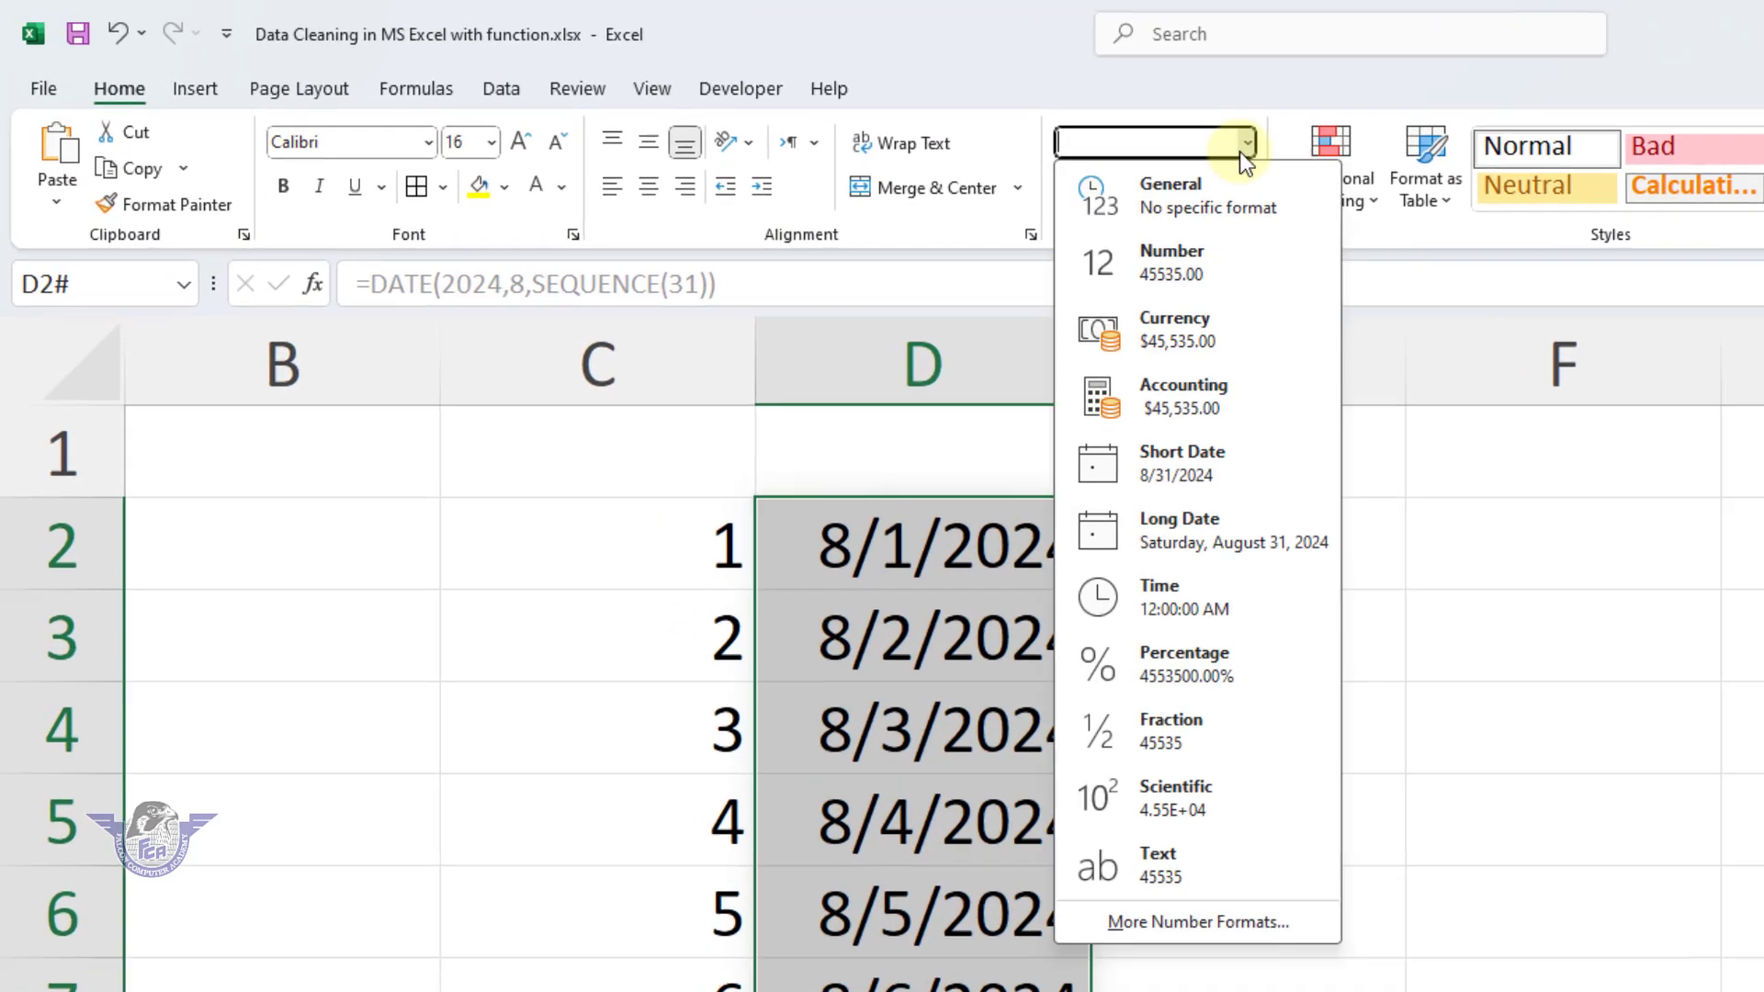
{"action": "left_click", "coordinate": [1204, 197]}
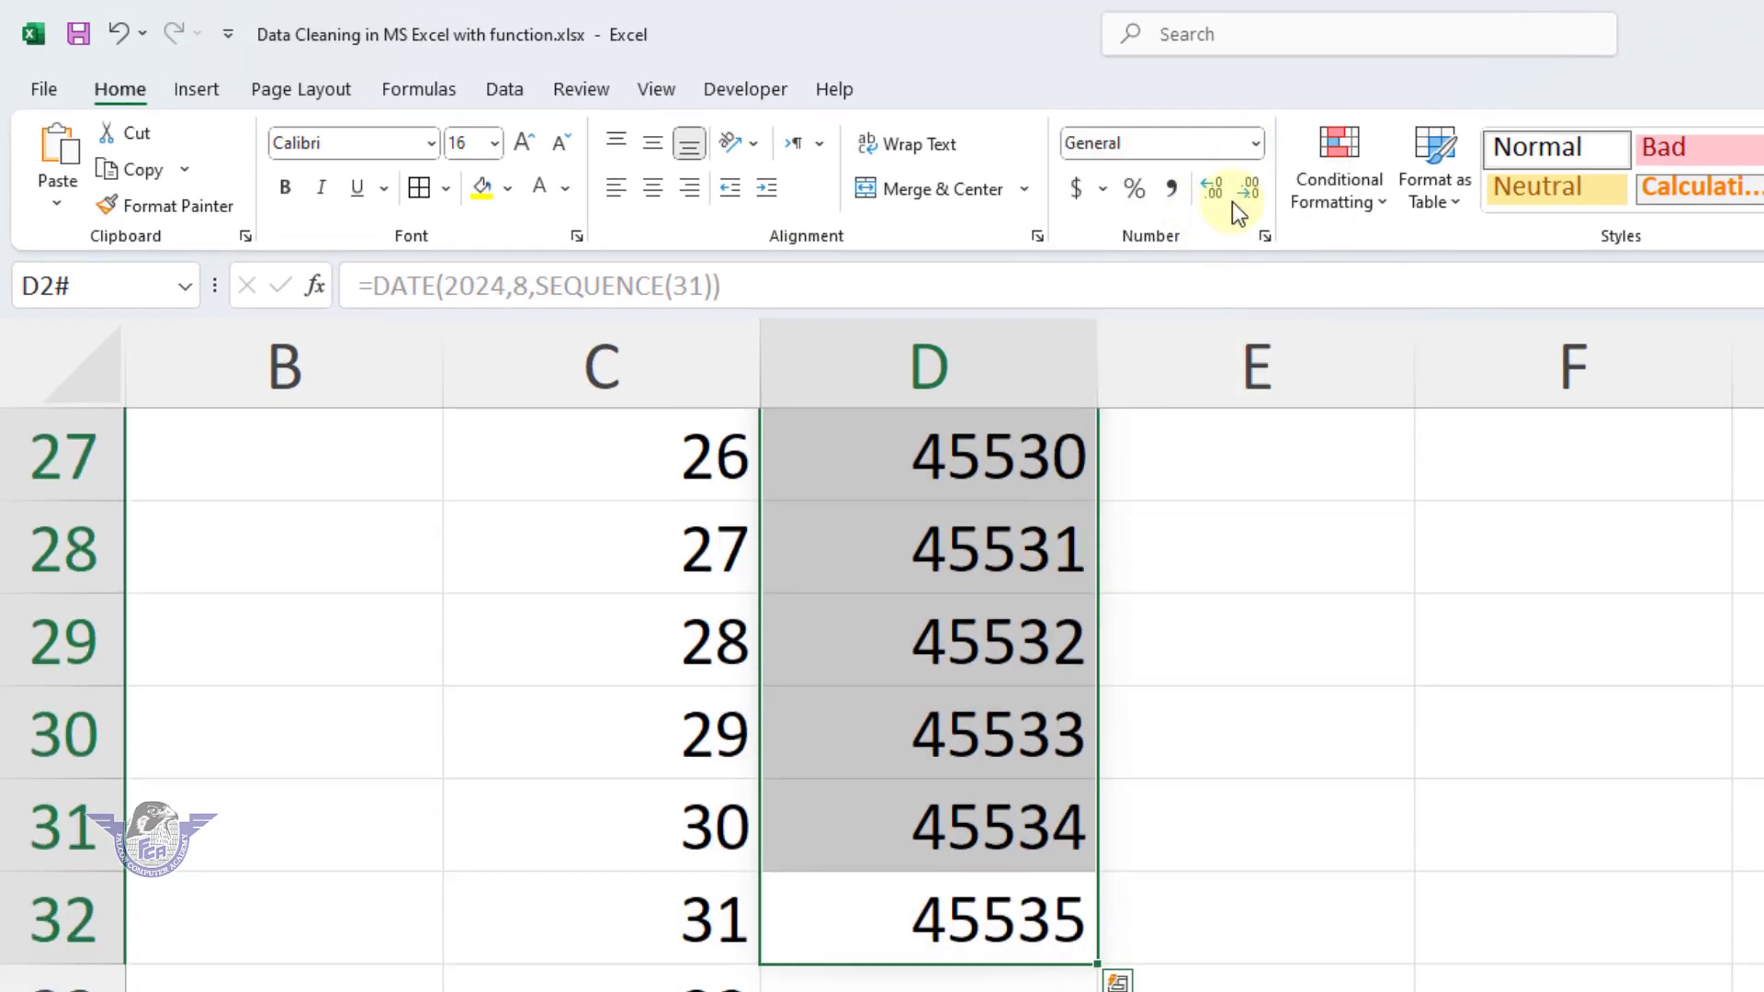
Format the date list in D2:D32 as Short Date and check it from the last row up to the first
{"action": "left_click", "coordinate": [1254, 145]}
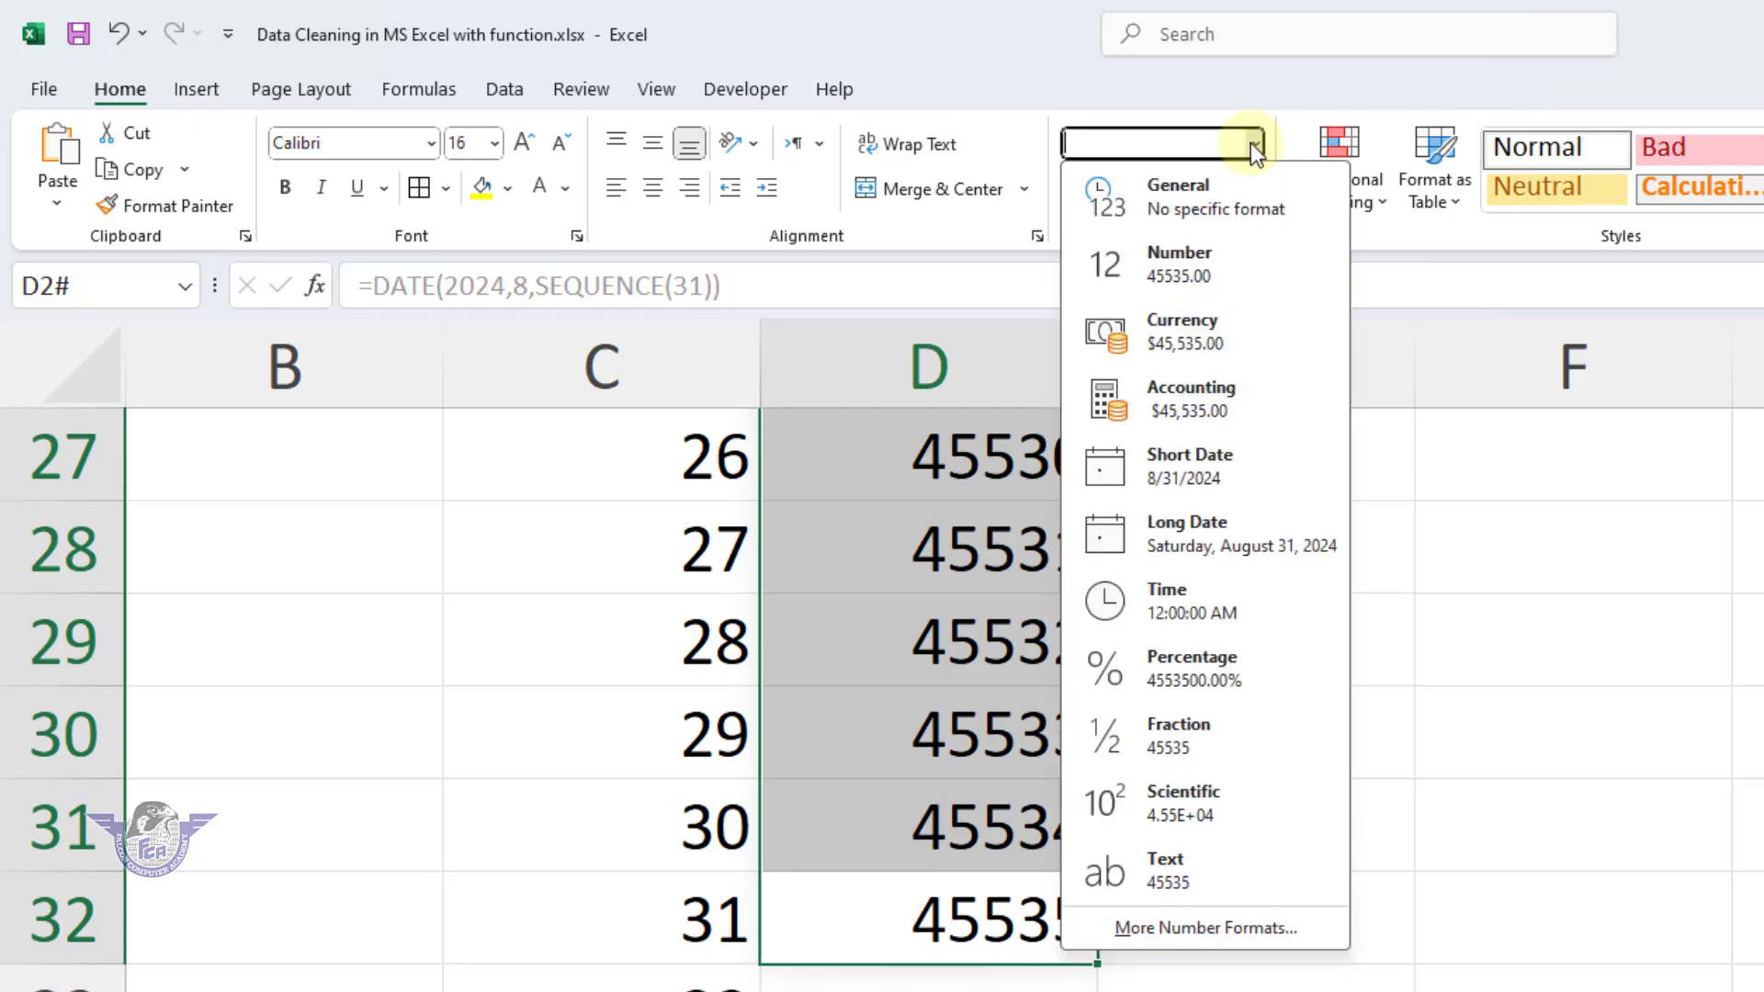
{"action": "left_click", "coordinate": [1205, 461]}
{"action": "left_click", "coordinate": [964, 925]}
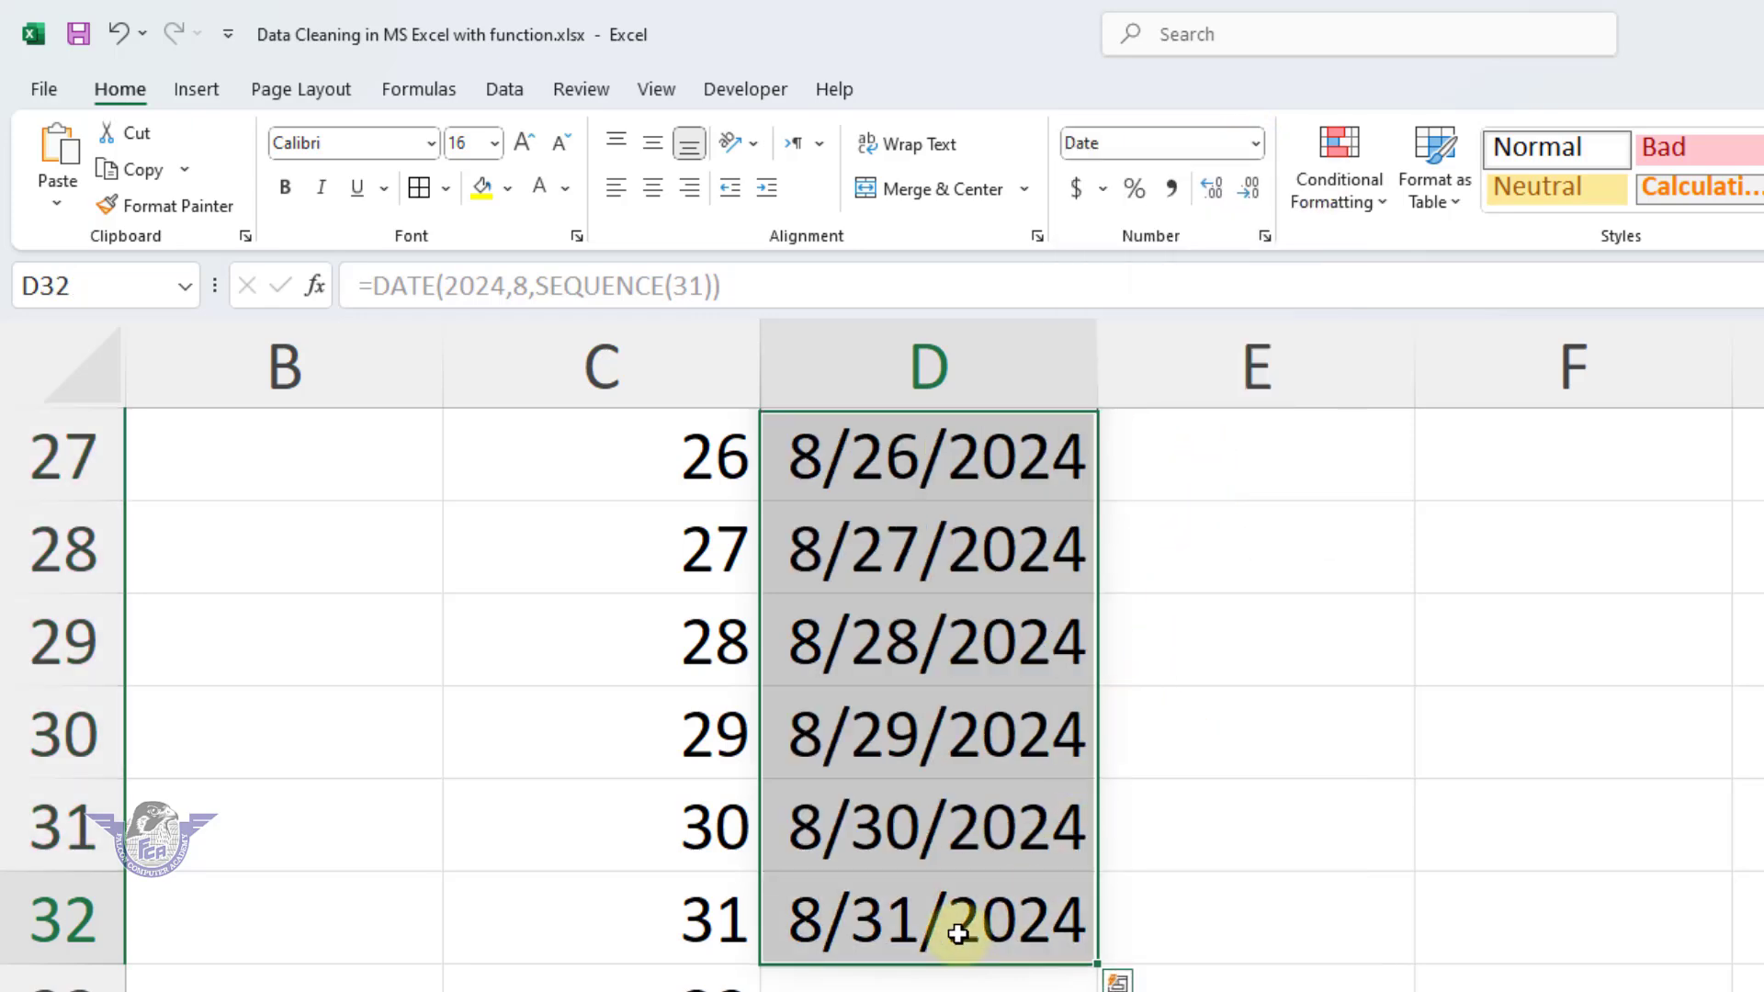
{"action": "scroll", "coordinate": [962, 933], "scroll_direction": "up", "scroll_amount": 6}
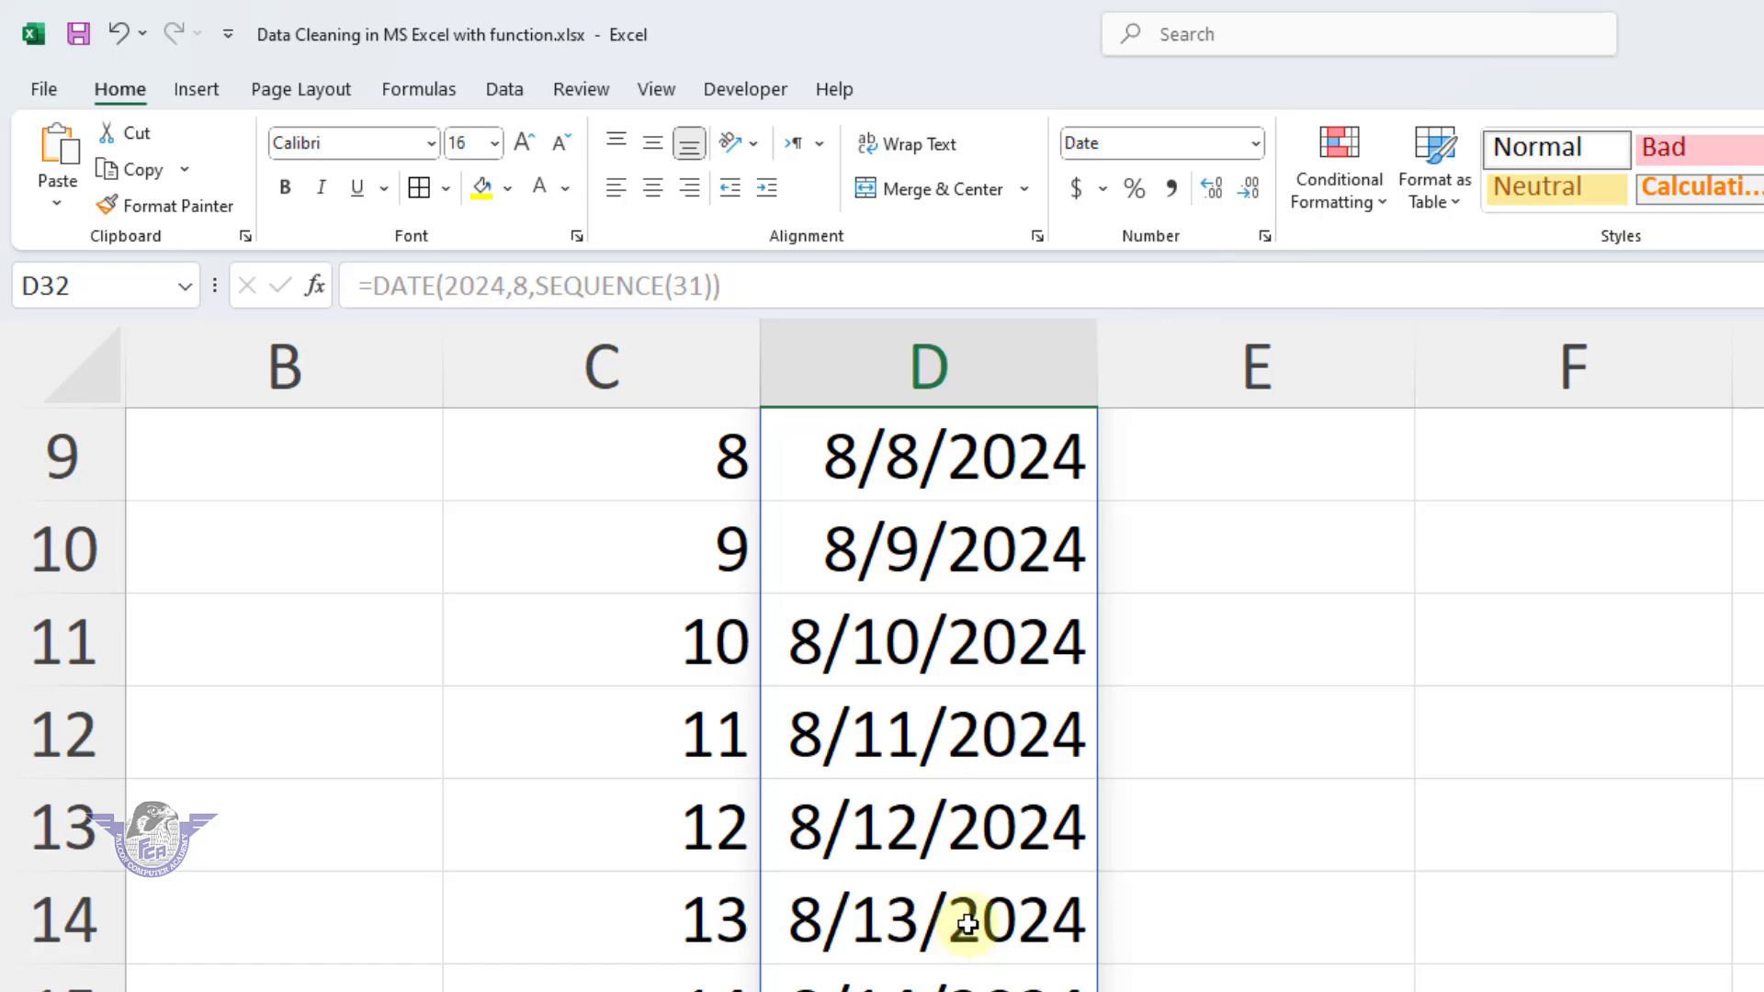
{"action": "scroll", "coordinate": [964, 928], "scroll_direction": "up", "scroll_amount": 2}
{"action": "scroll", "coordinate": [983, 917], "scroll_direction": "up", "scroll_amount": 1}
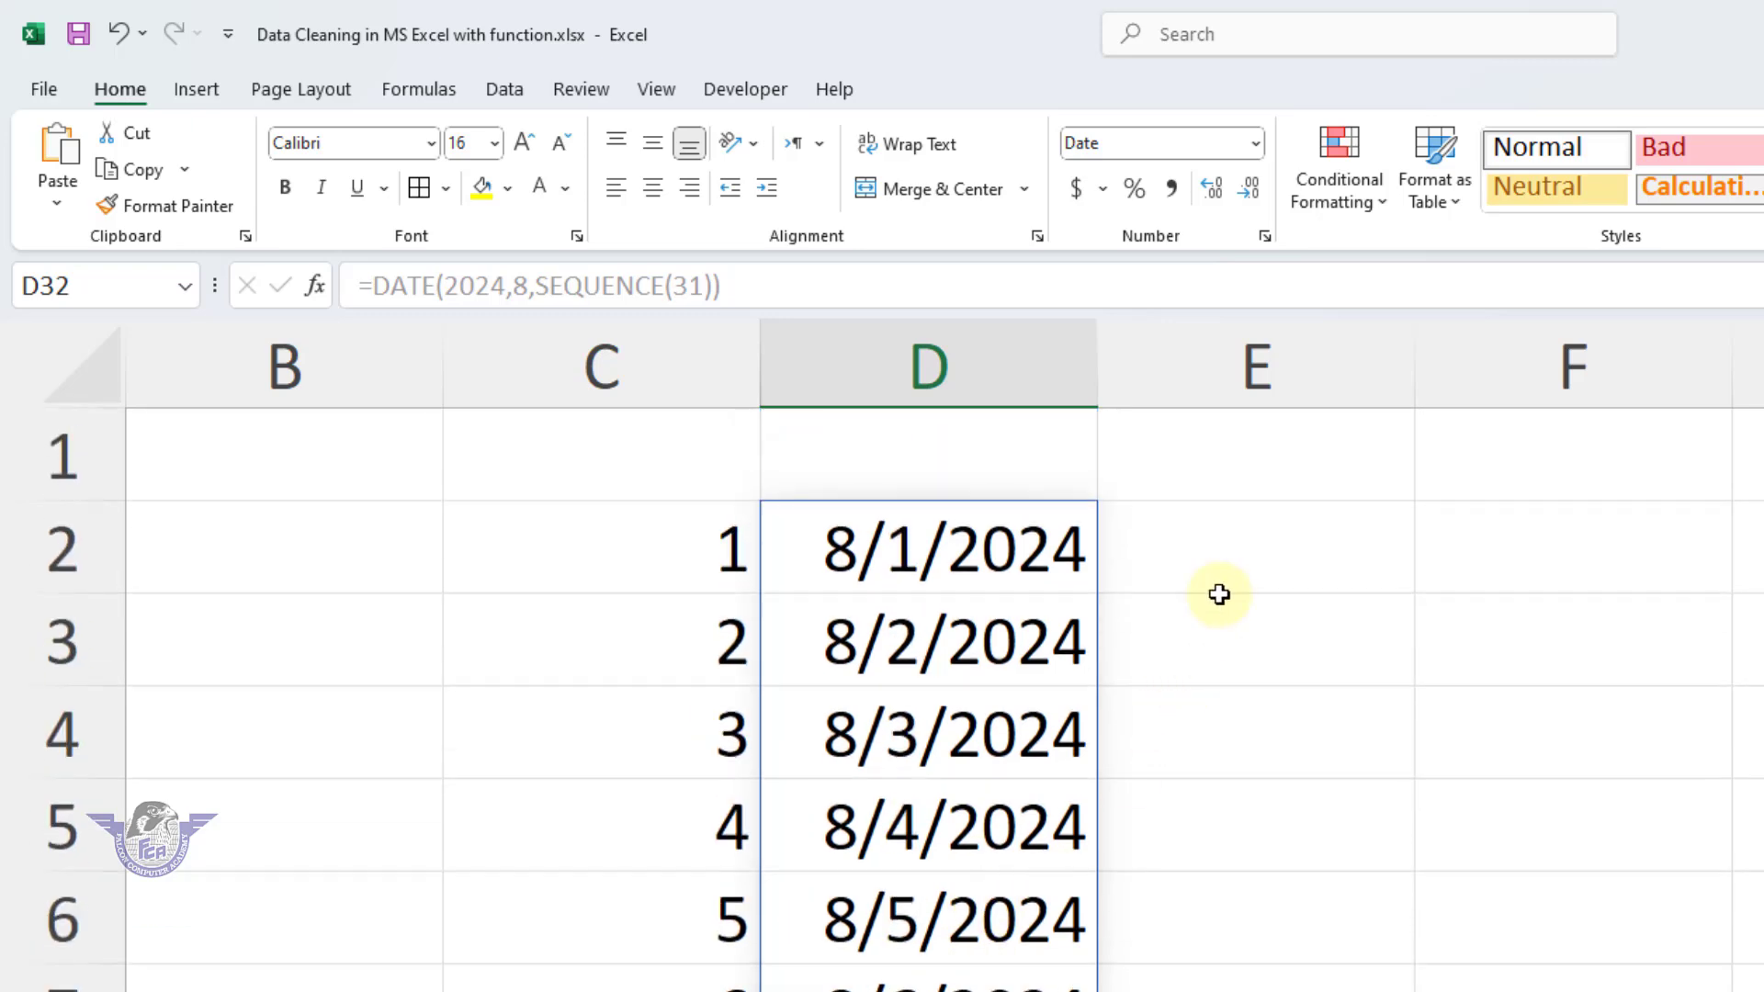
Begin an EOMONTH formula in cell E2 with DATE(2024,2,1) as its start date
{"action": "left_click", "coordinate": [1229, 563]}
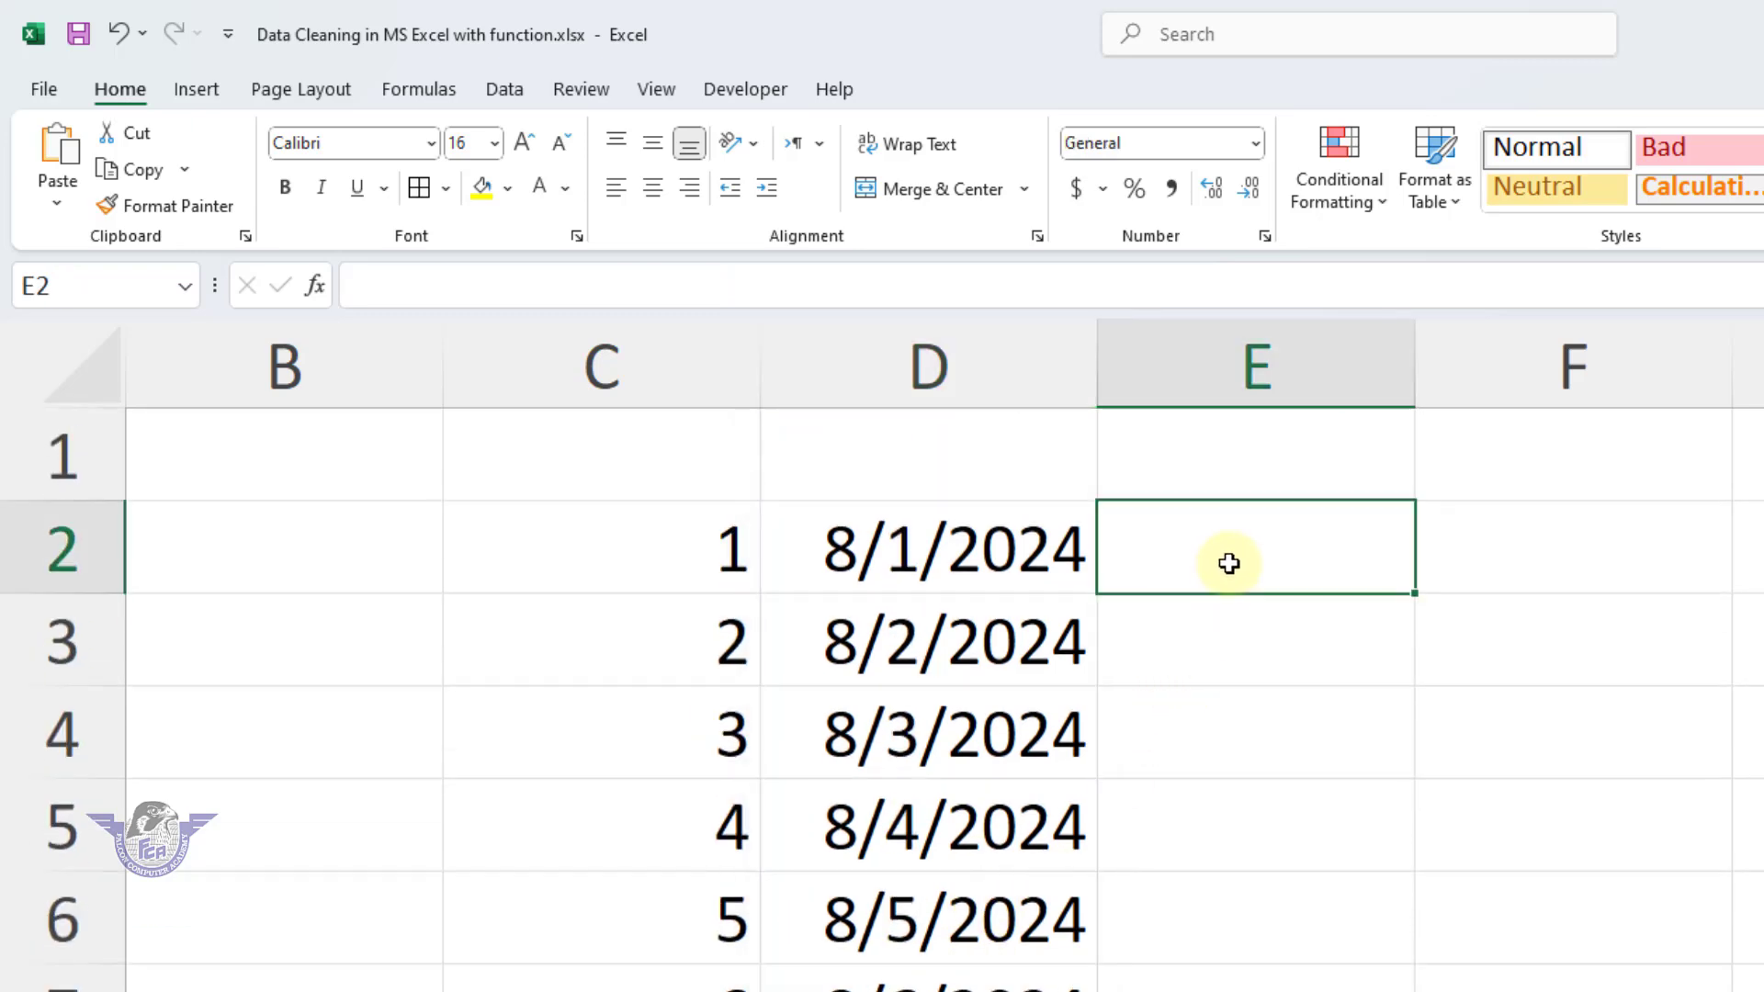
{"action": "scroll", "coordinate": [1230, 563], "scroll_direction": "down", "scroll_amount": 1, "text": "ctrl"}
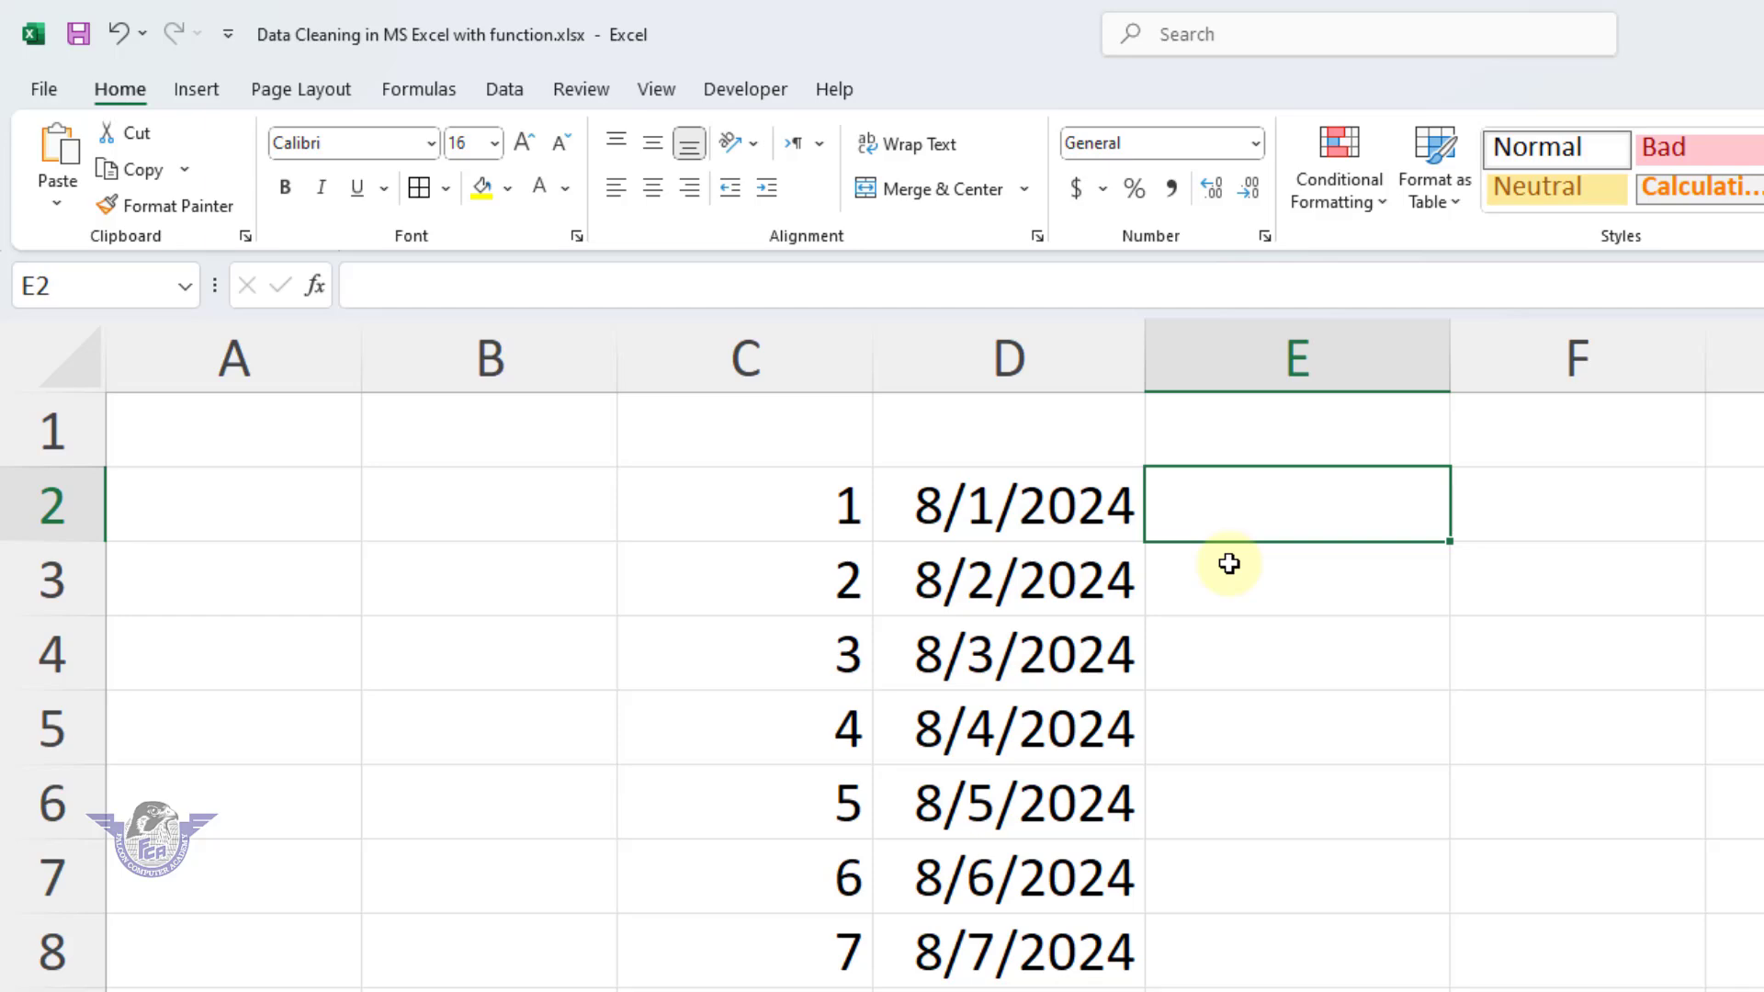
{"action": "type", "text": "=e"}
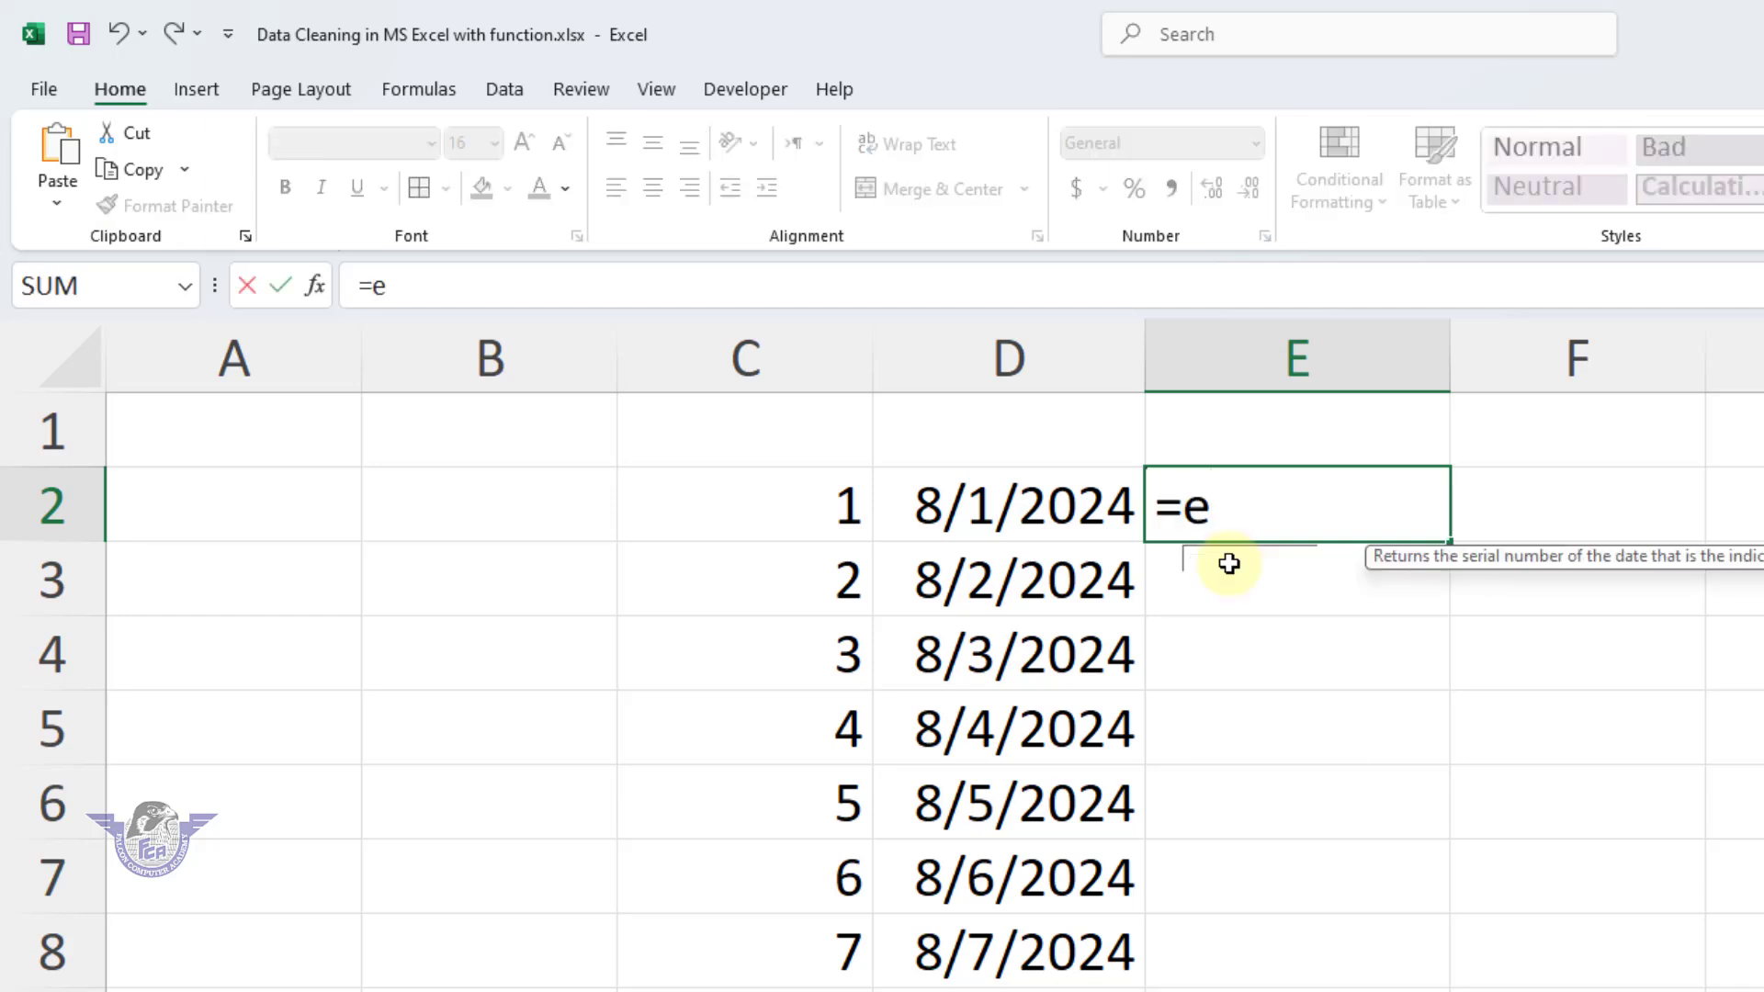
{"action": "type", "text": "o"}
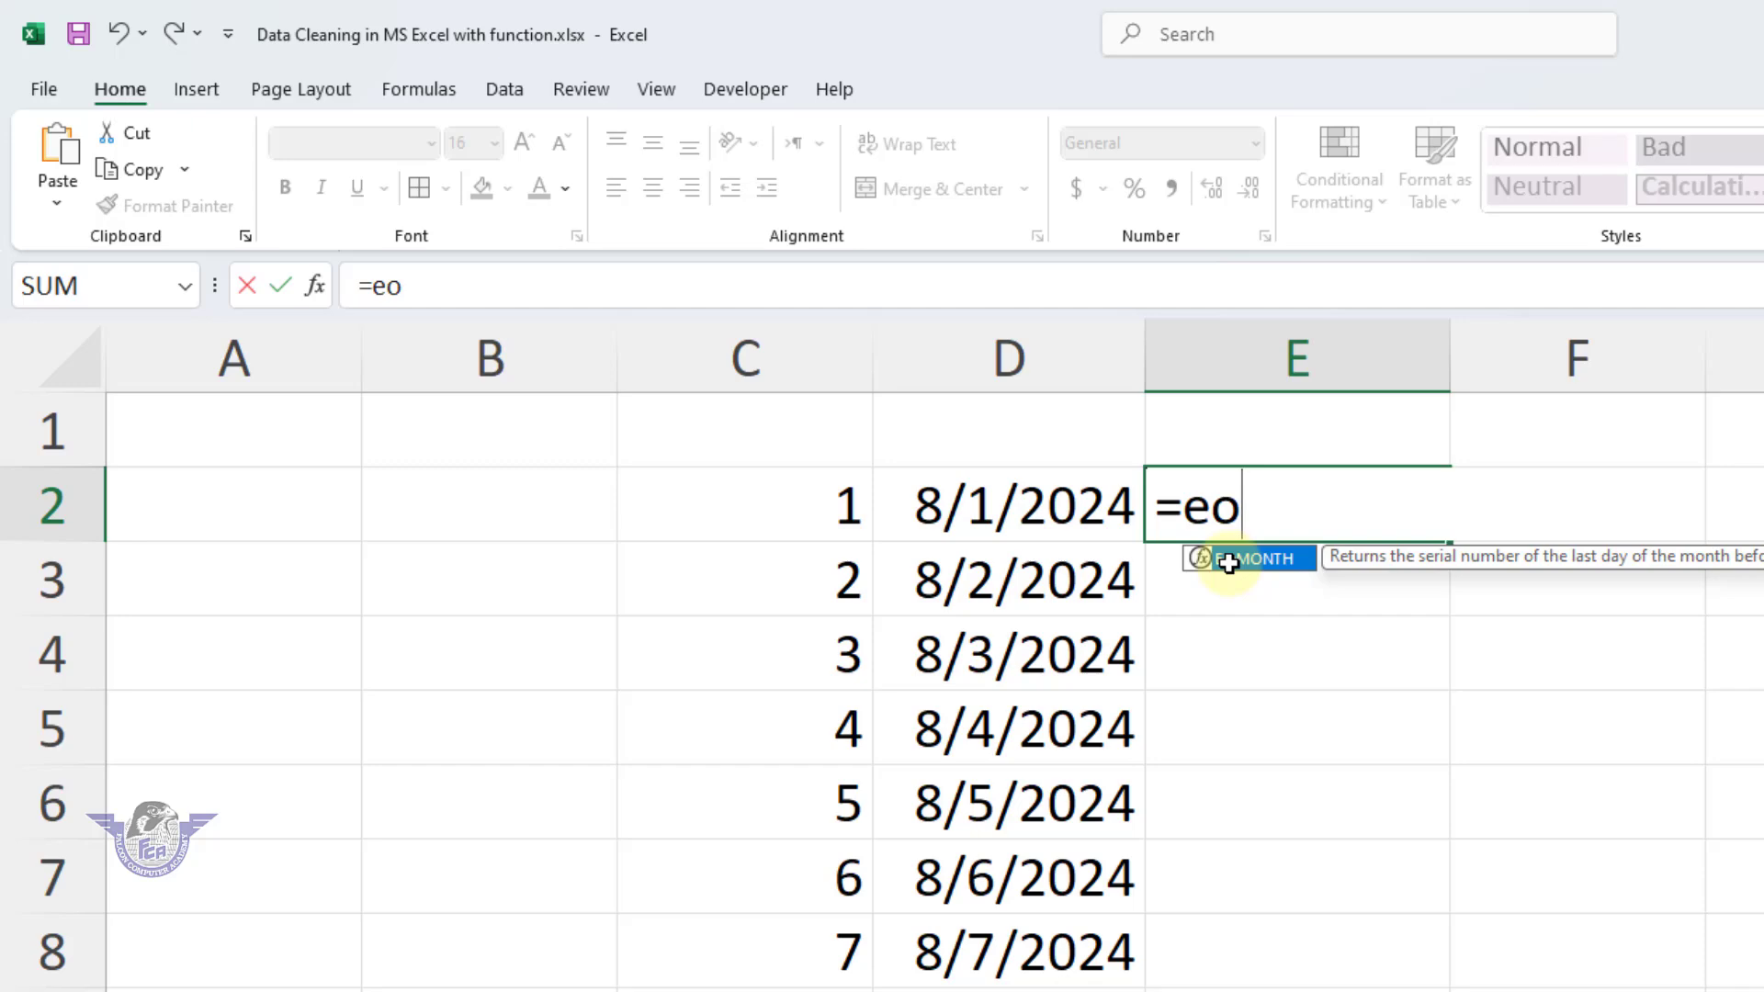
{"action": "double_click", "coordinate": [1229, 562]}
{"action": "type", "text": "date"}
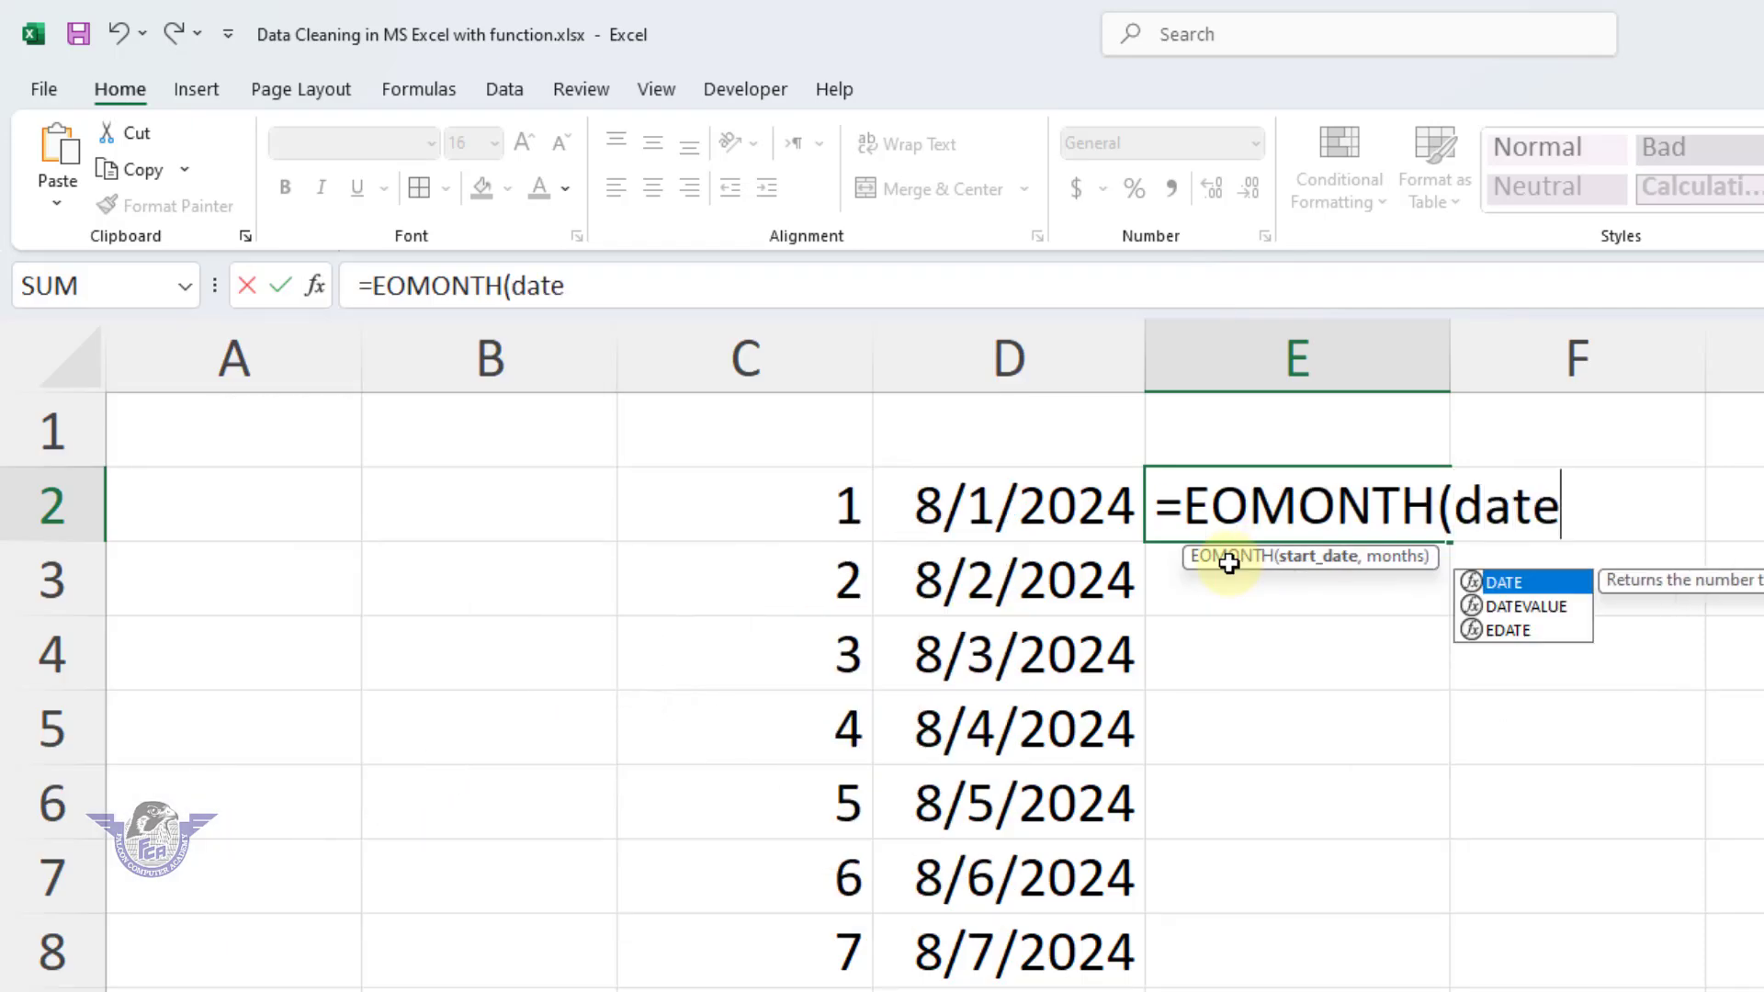
{"action": "type", "text": "("}
{"action": "type", "text": "2024"}
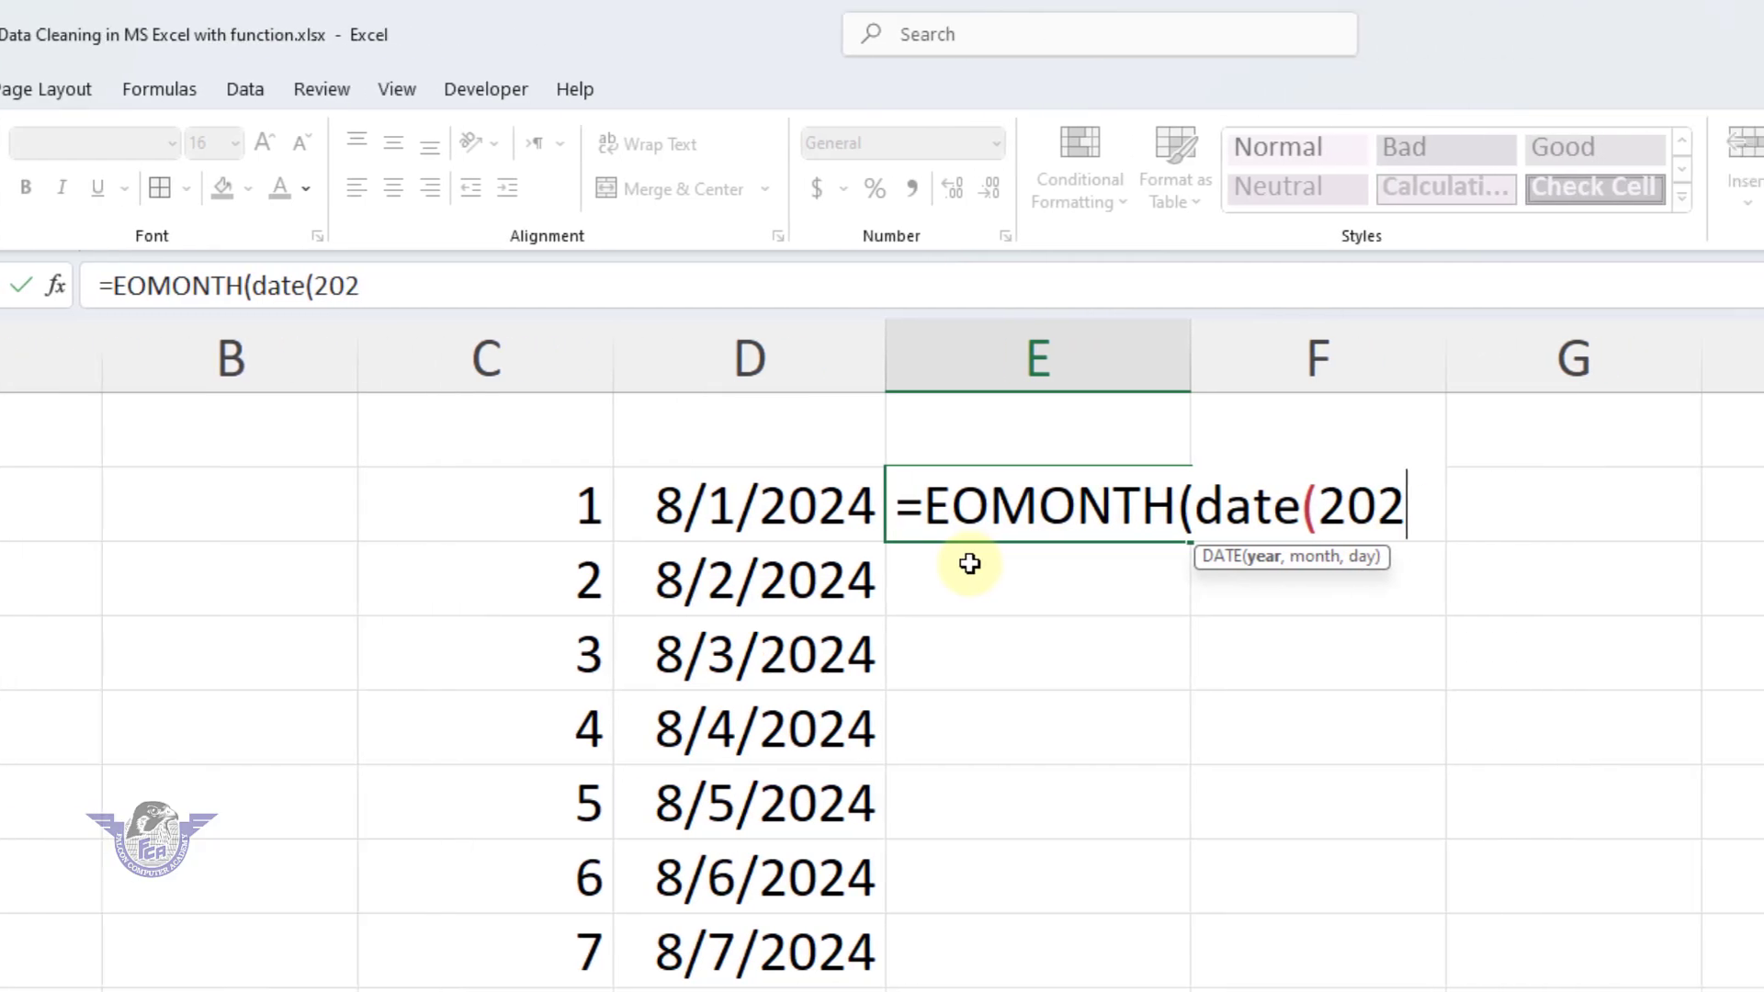
{"action": "type", "text": ","}
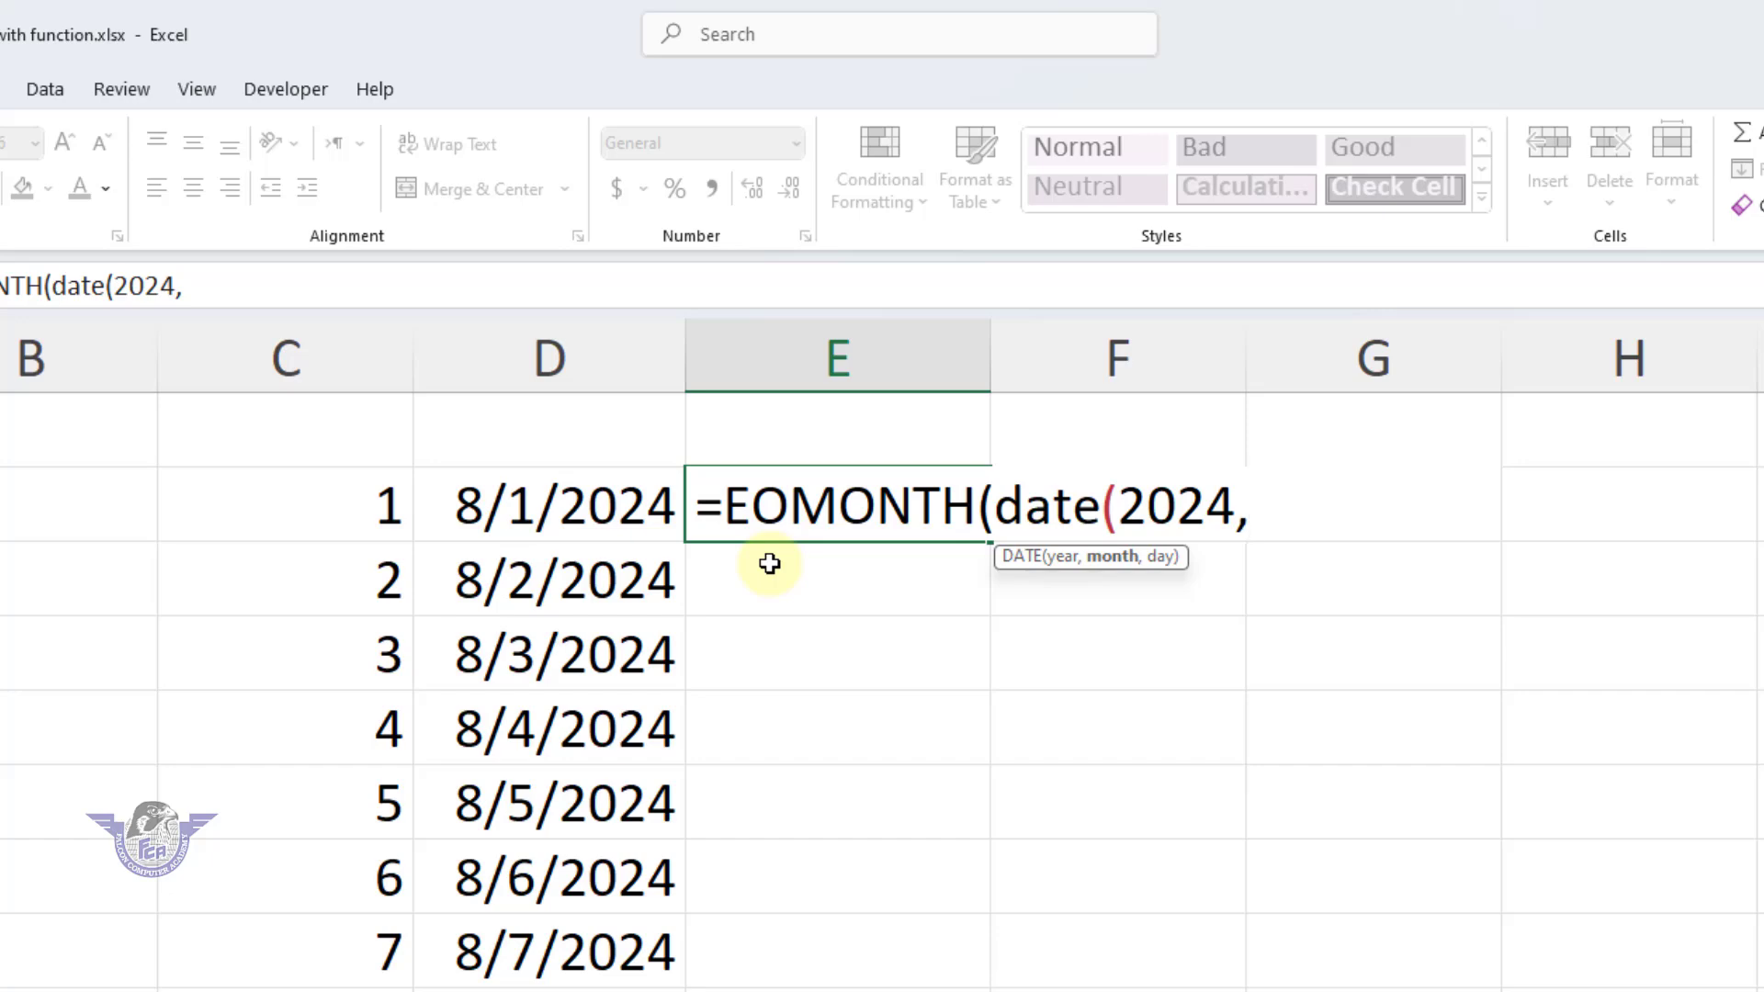
{"action": "type", "text": "2,"}
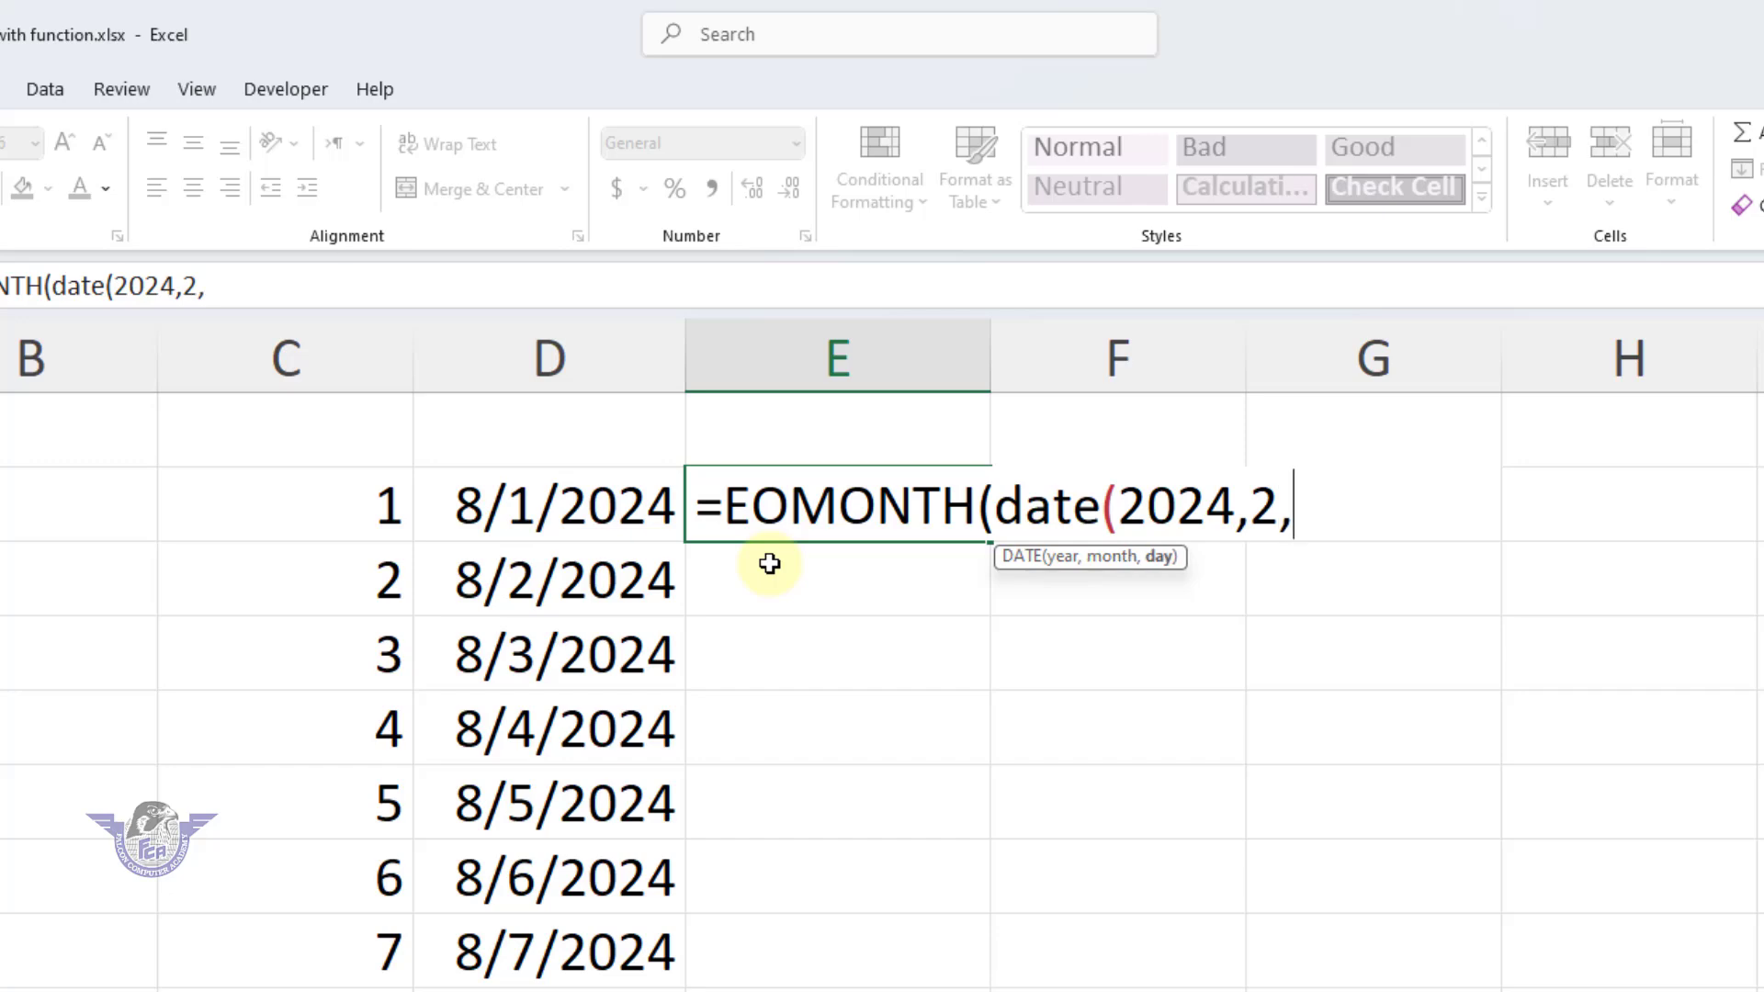
{"action": "type", "text": "1)"}
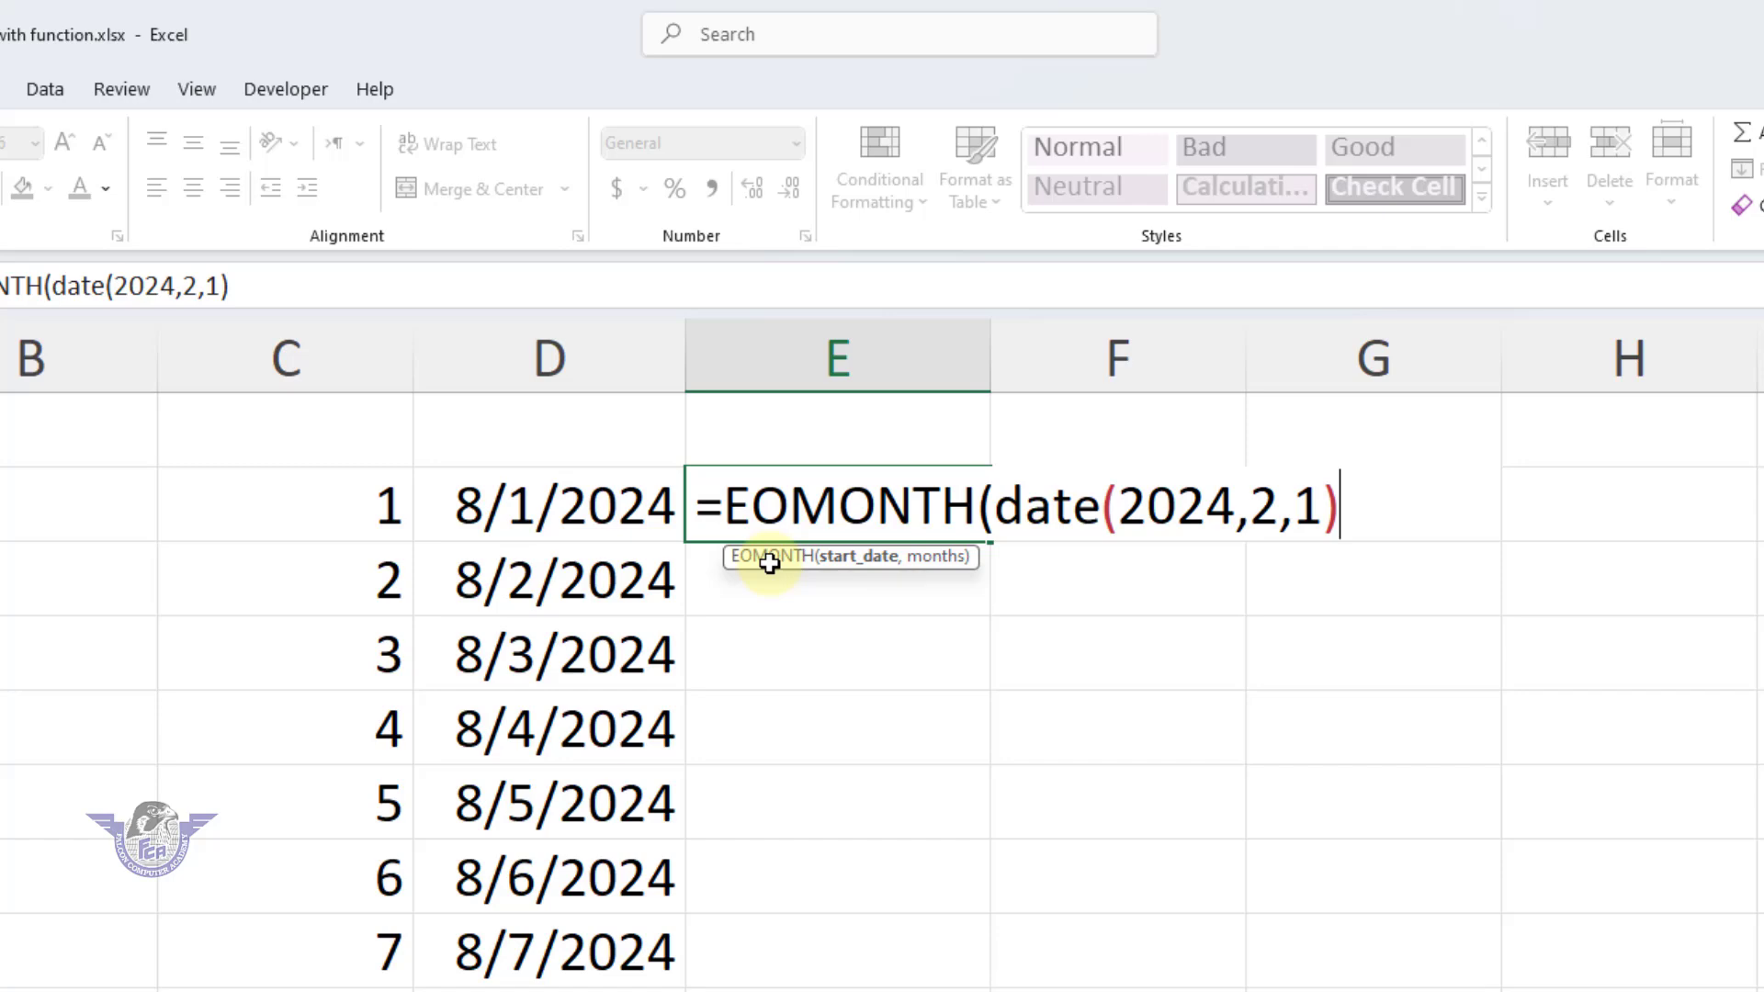
Complete the E2 formula as =EOMONTH(DATE(2024,2,1),SEQUENCE(12,1,0)) to list twelve month-end dates
{"action": "type", "text": ",seq"}
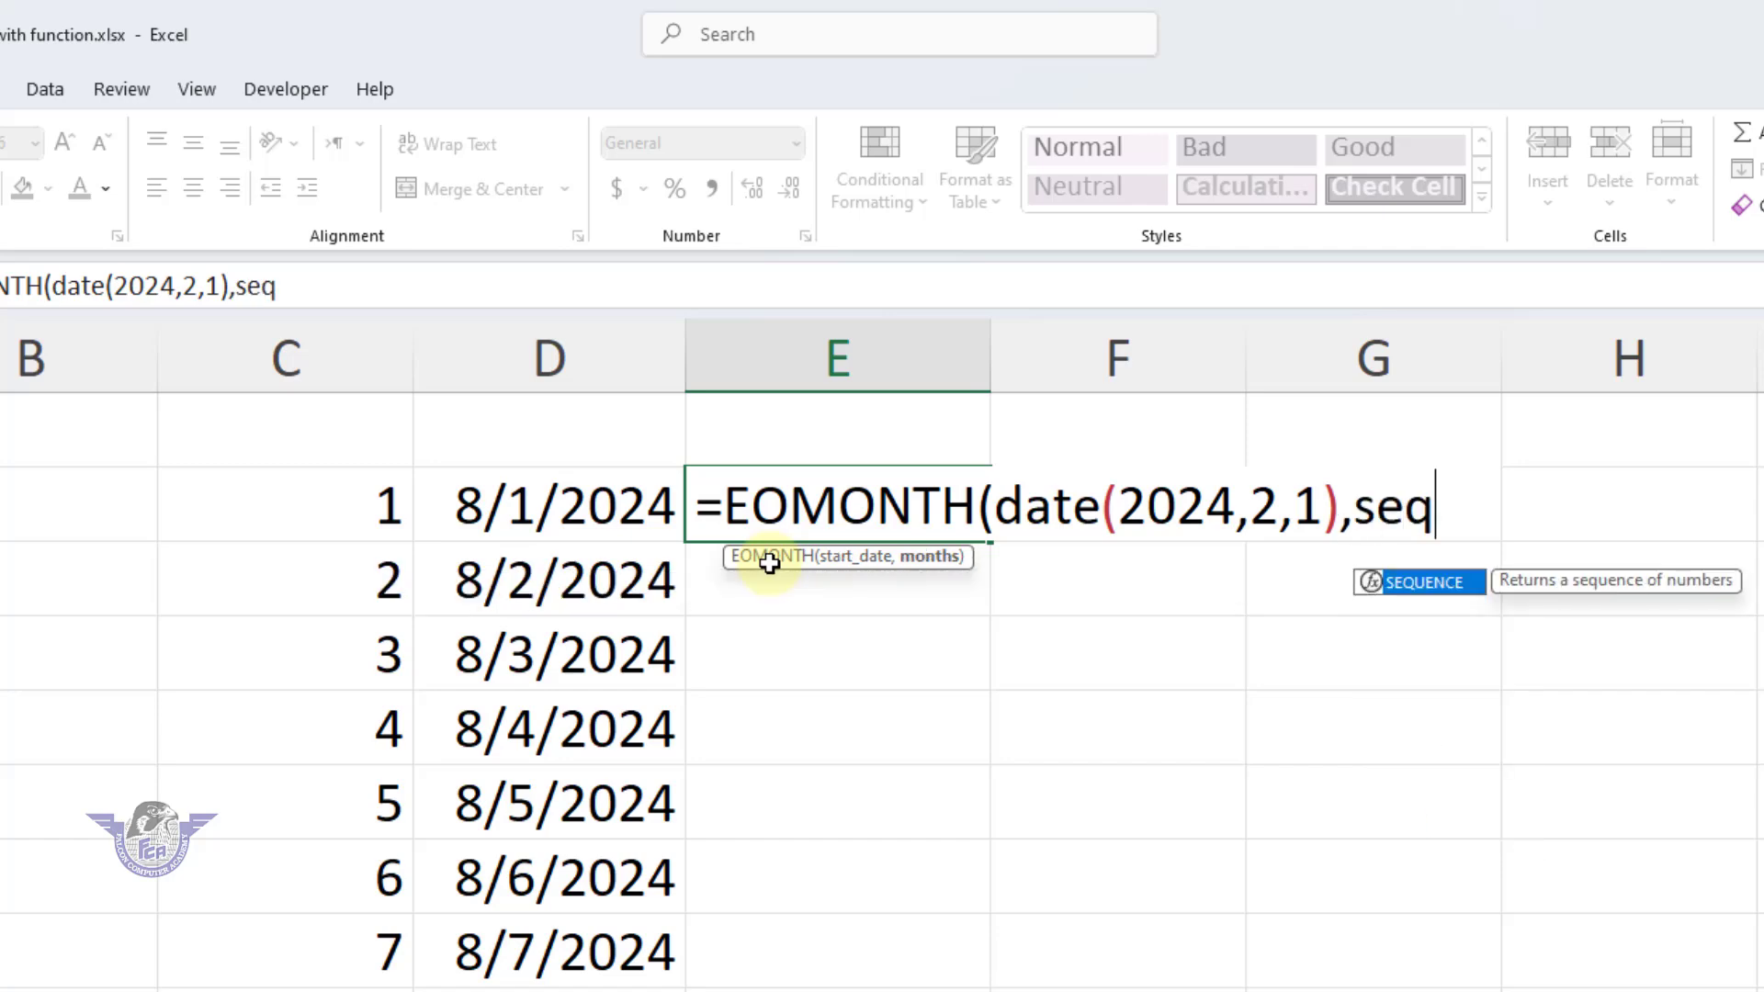
{"action": "key", "text": "Tab"}
{"action": "type", "text": "12"}
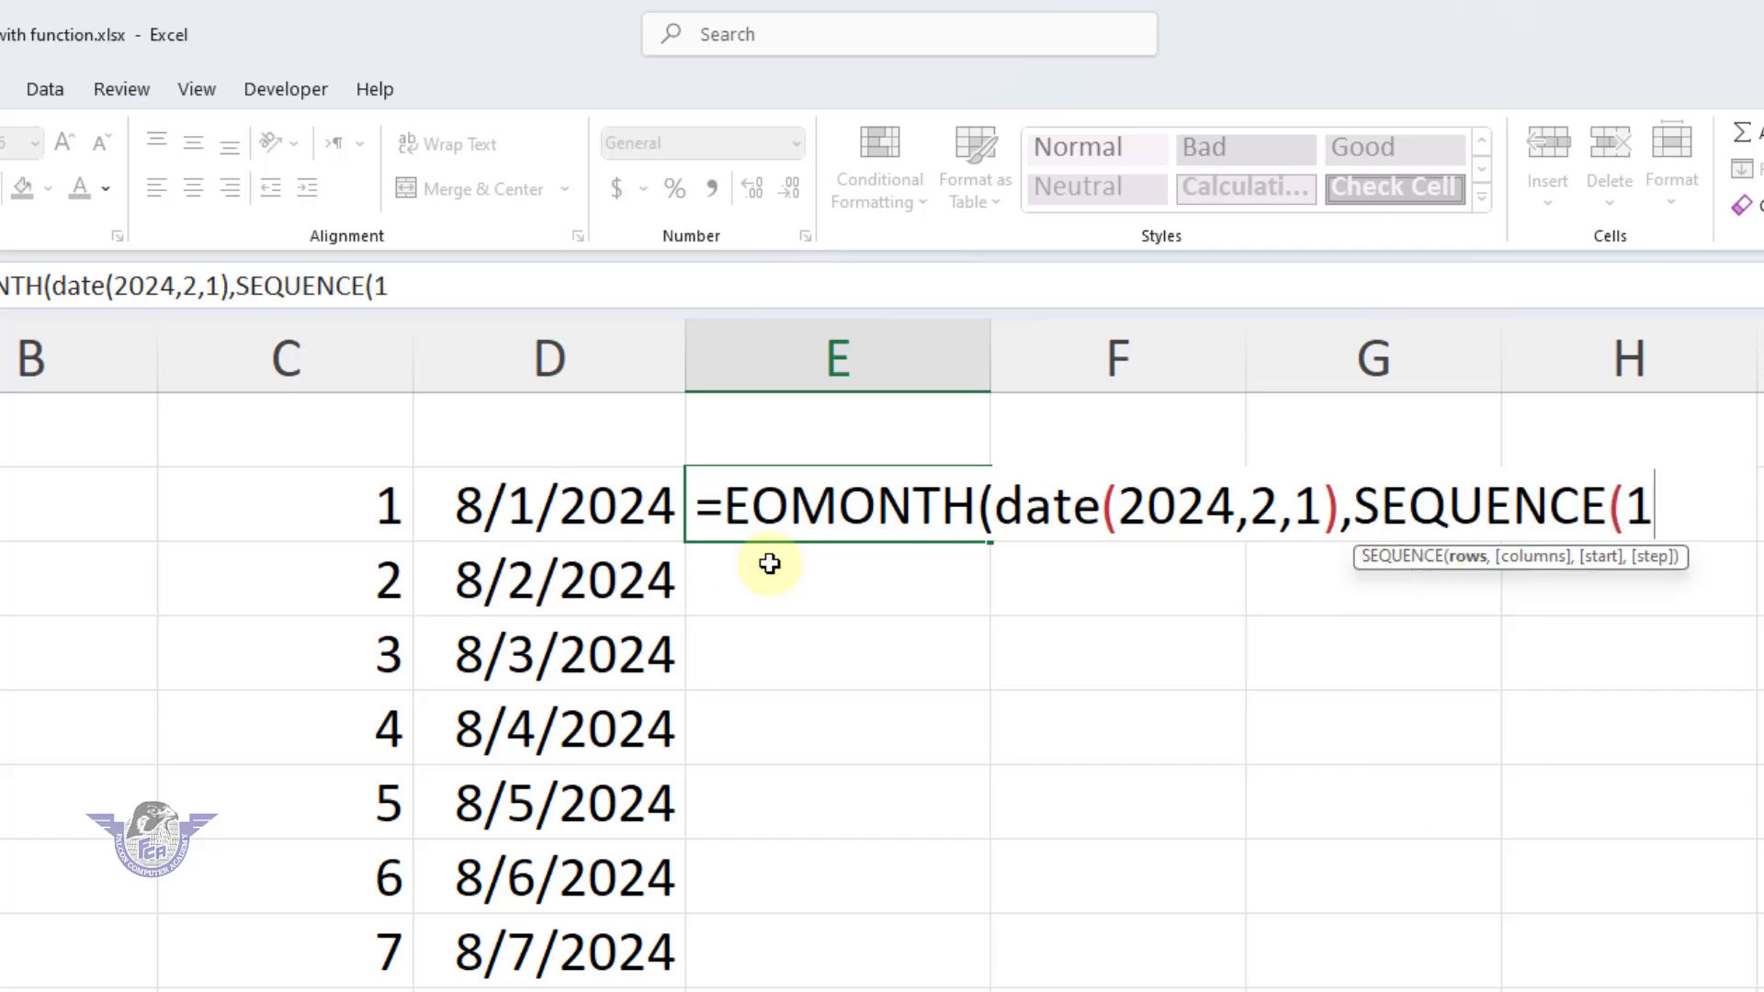
{"action": "type", "text": ","}
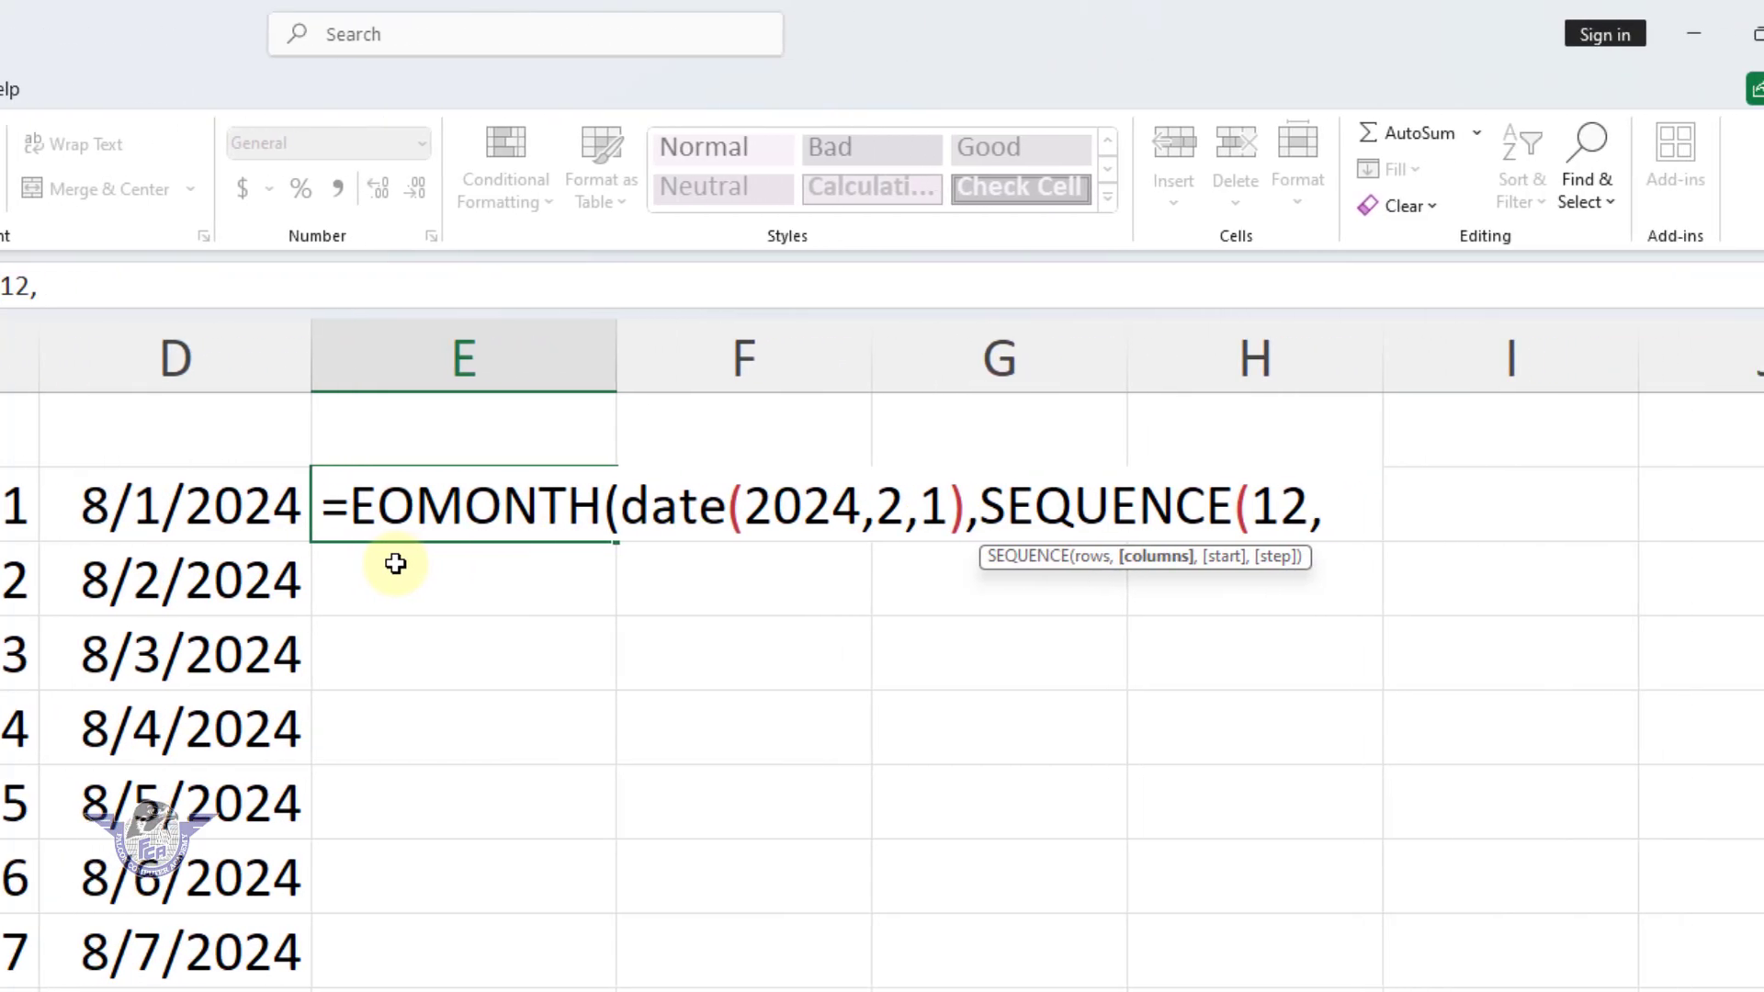
{"action": "type", "text": "1,"}
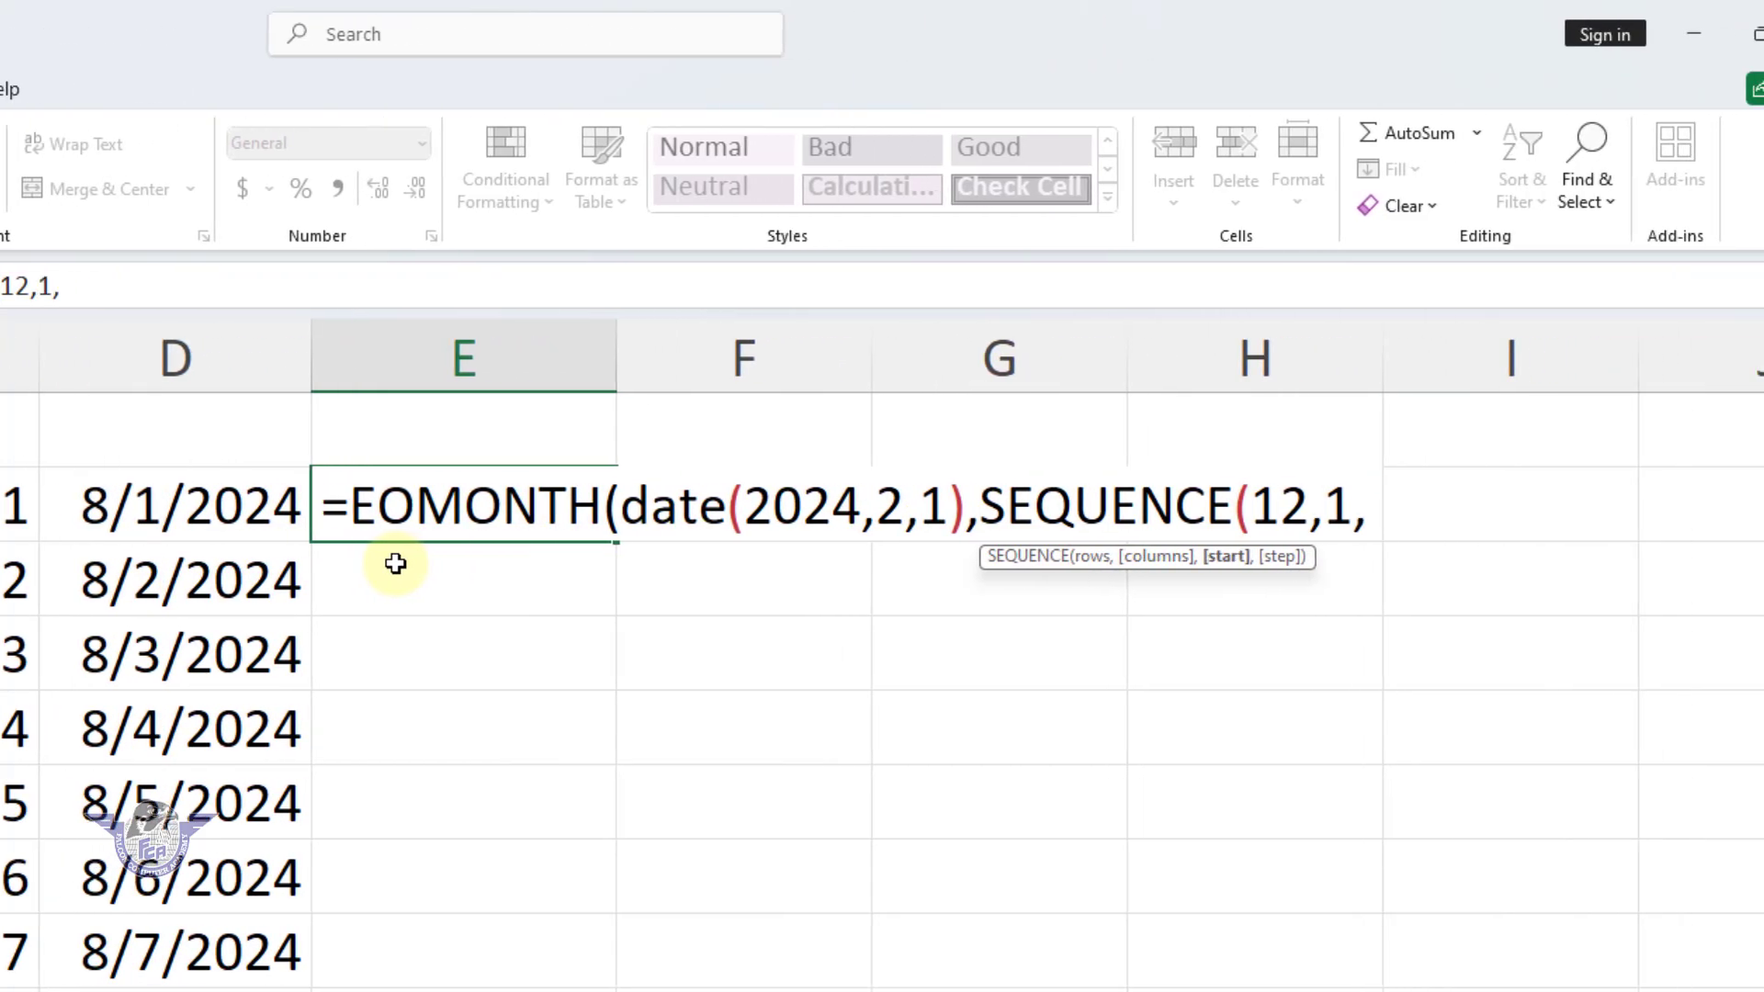
{"action": "type", "text": "0"}
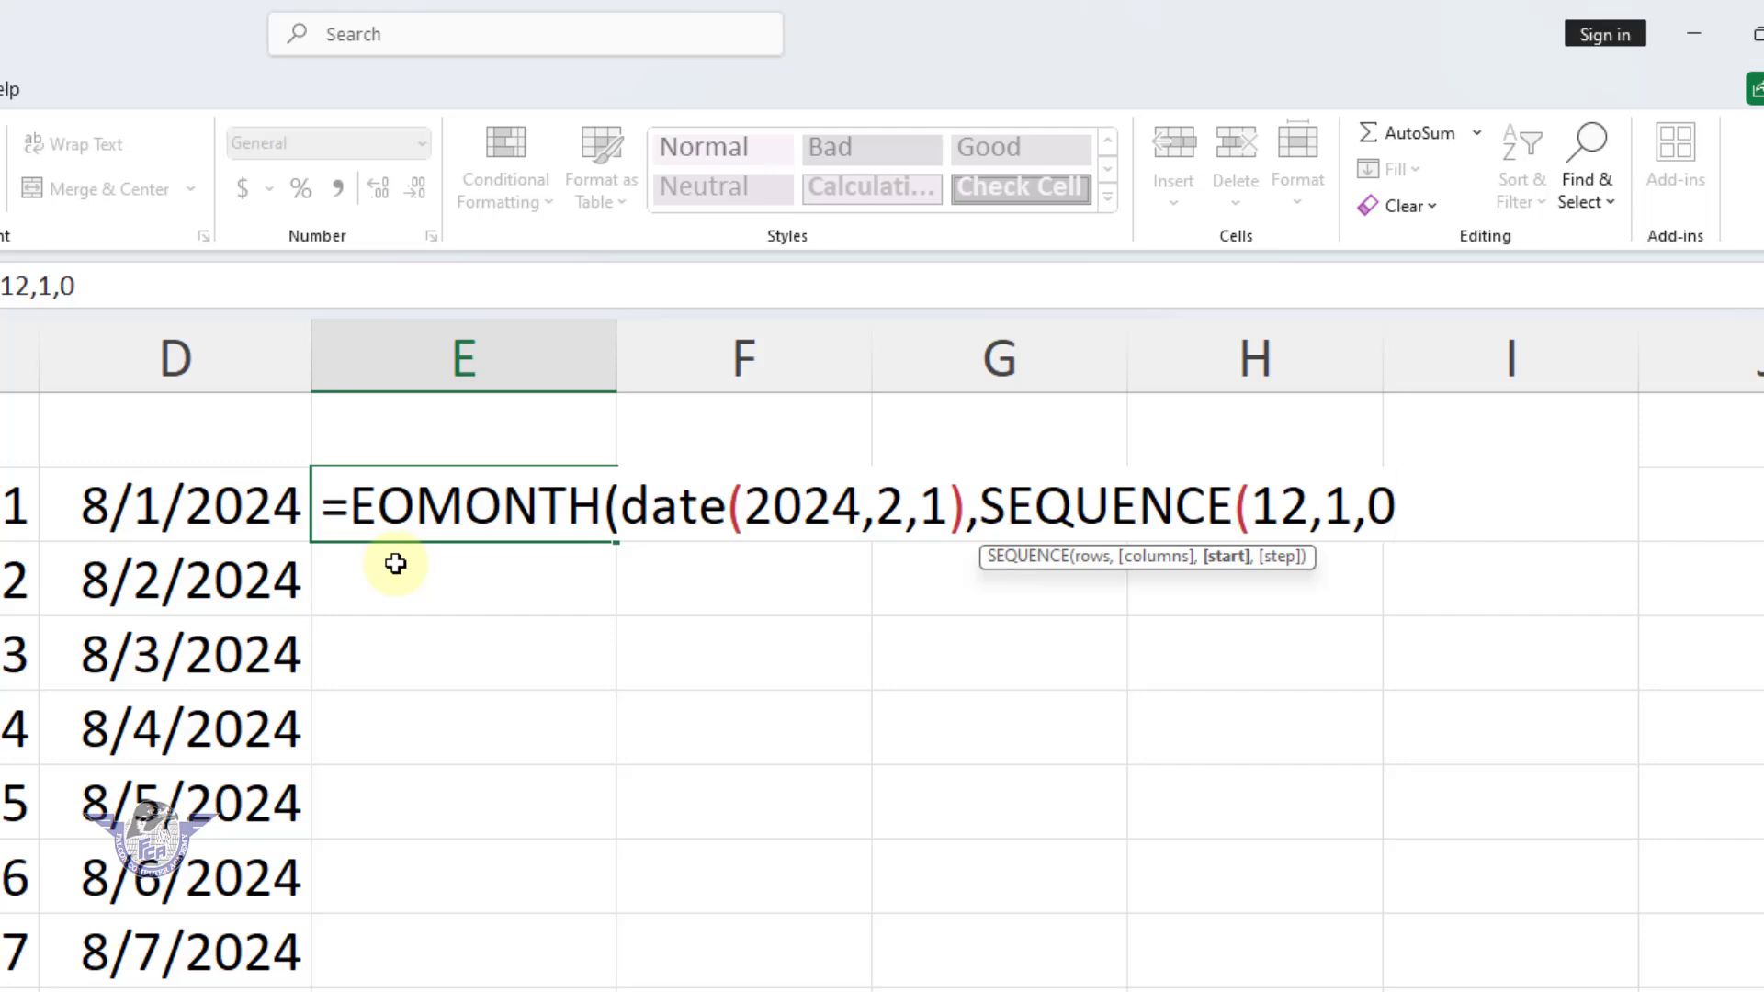
{"action": "type", "text": "))"}
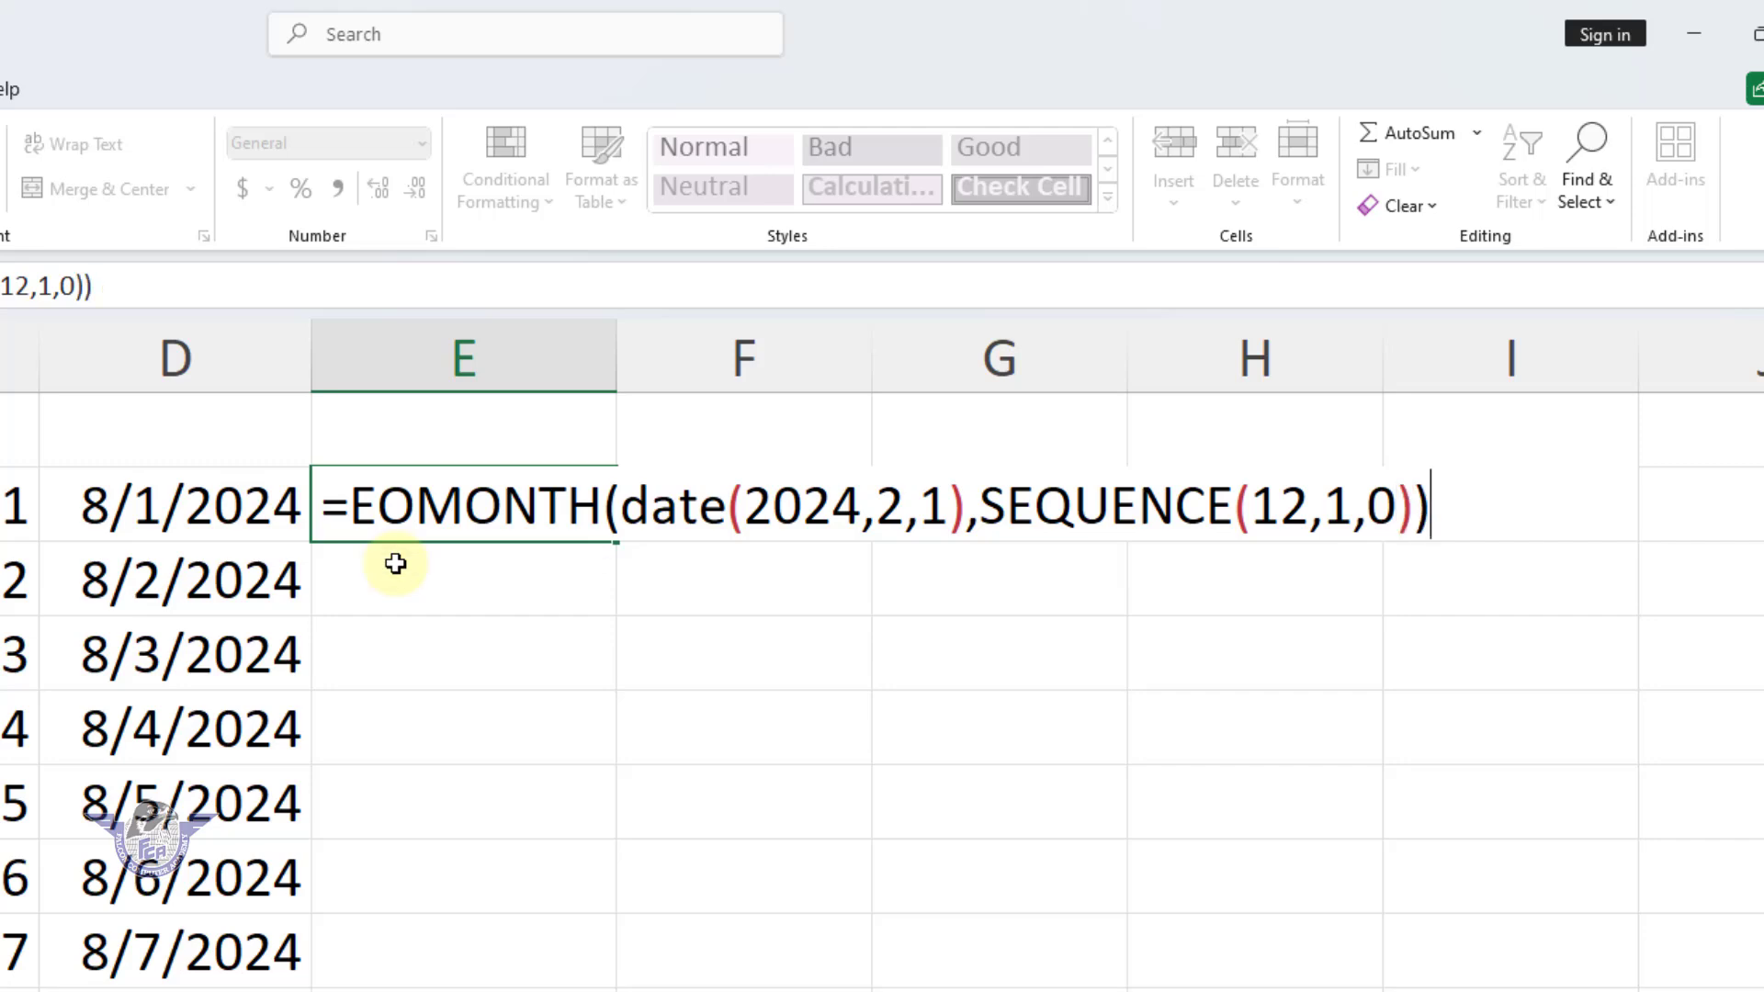
{"action": "key", "text": "Return"}
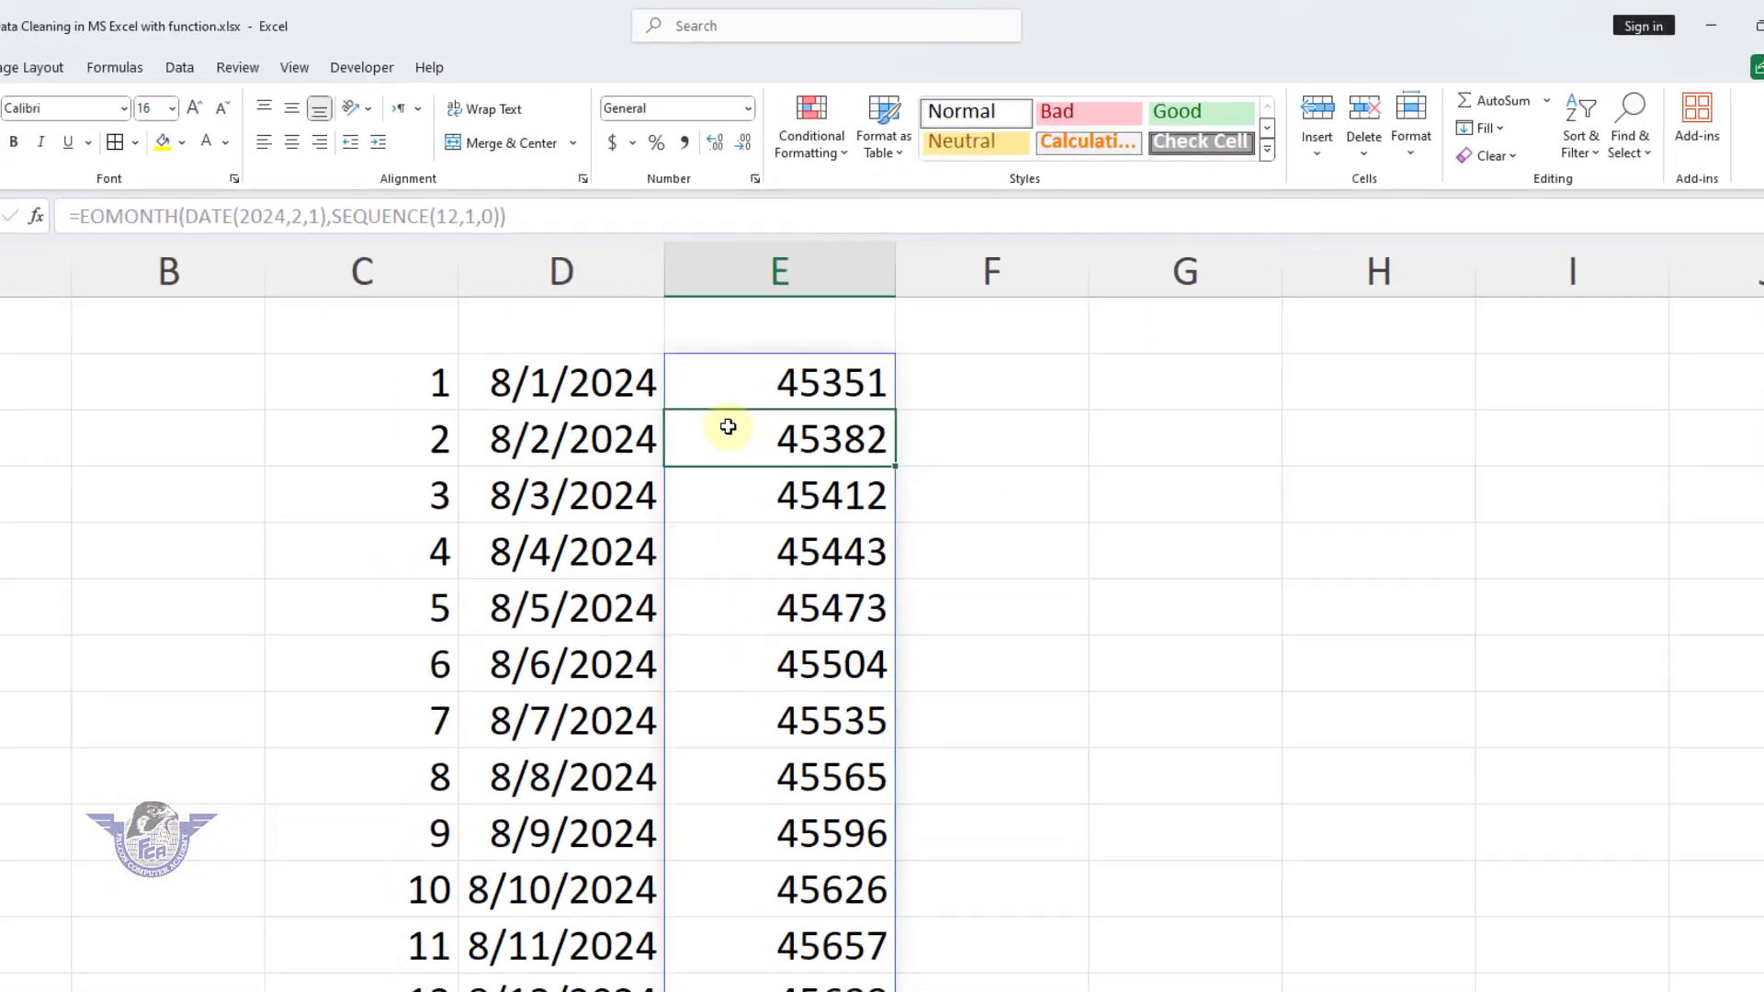
Format the month-end values in E2:E13 as Short Date
{"action": "left_click_drag", "start_coordinate": [910, 352], "coordinate": [889, 908]}
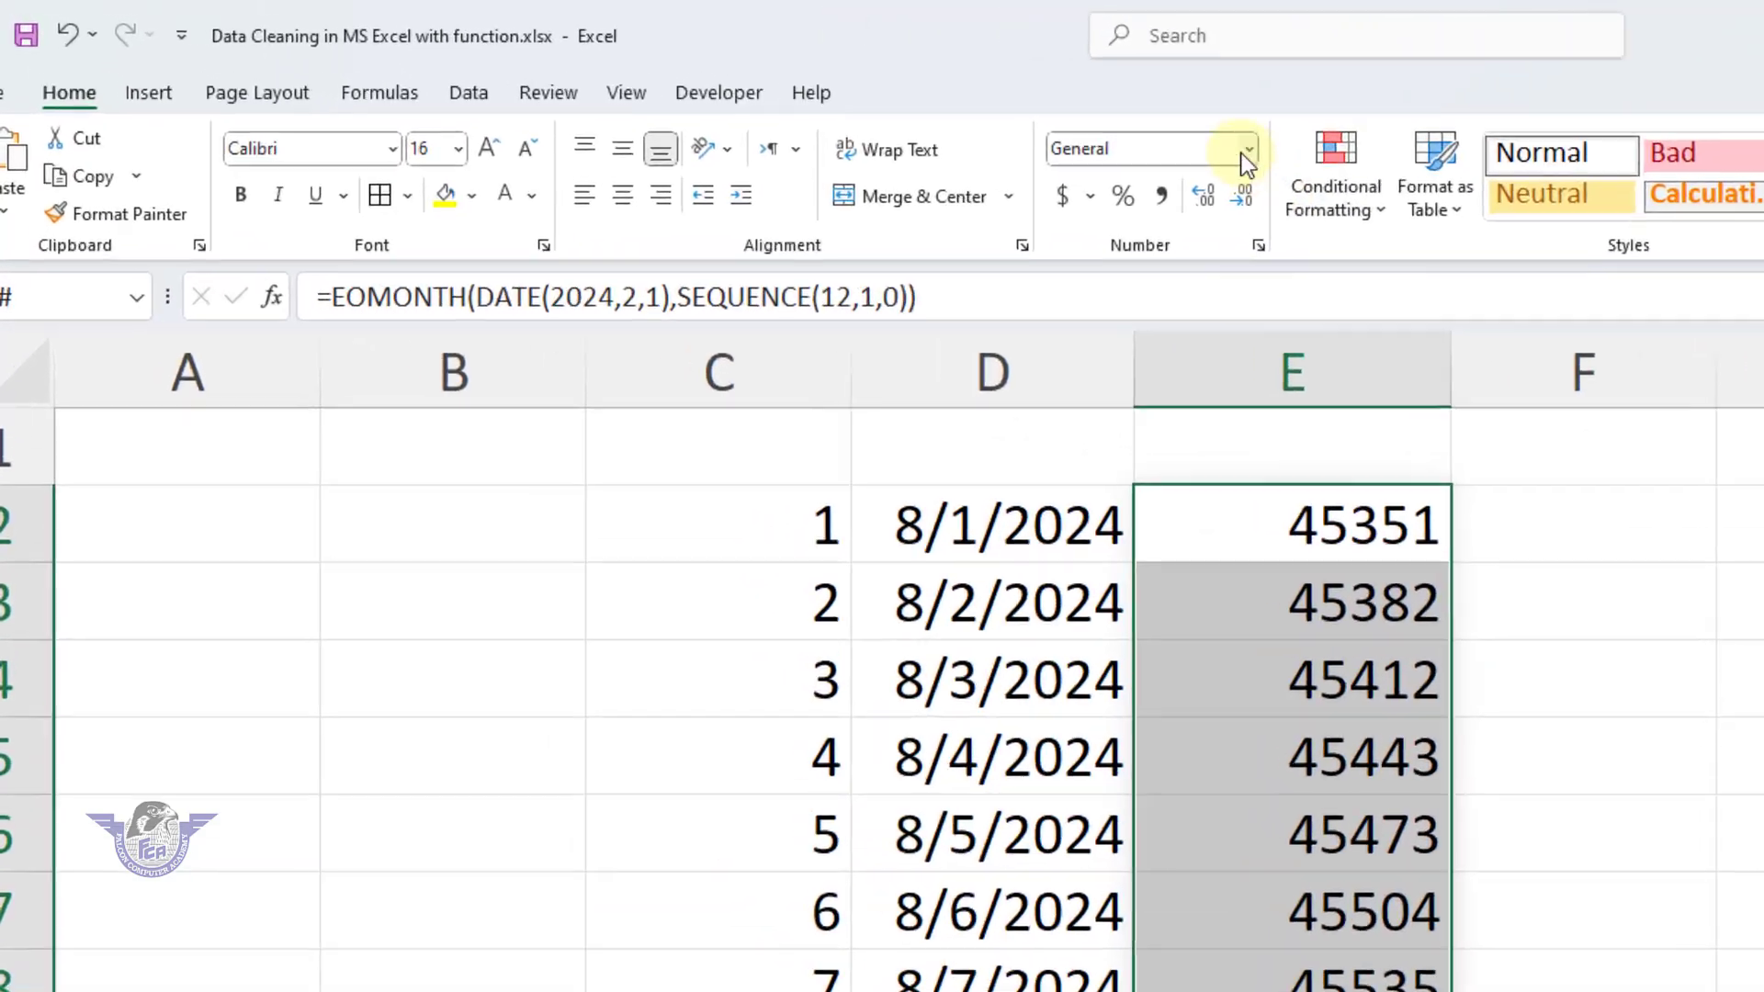
{"action": "left_click", "coordinate": [834, 101]}
{"action": "left_click", "coordinate": [1341, 164]}
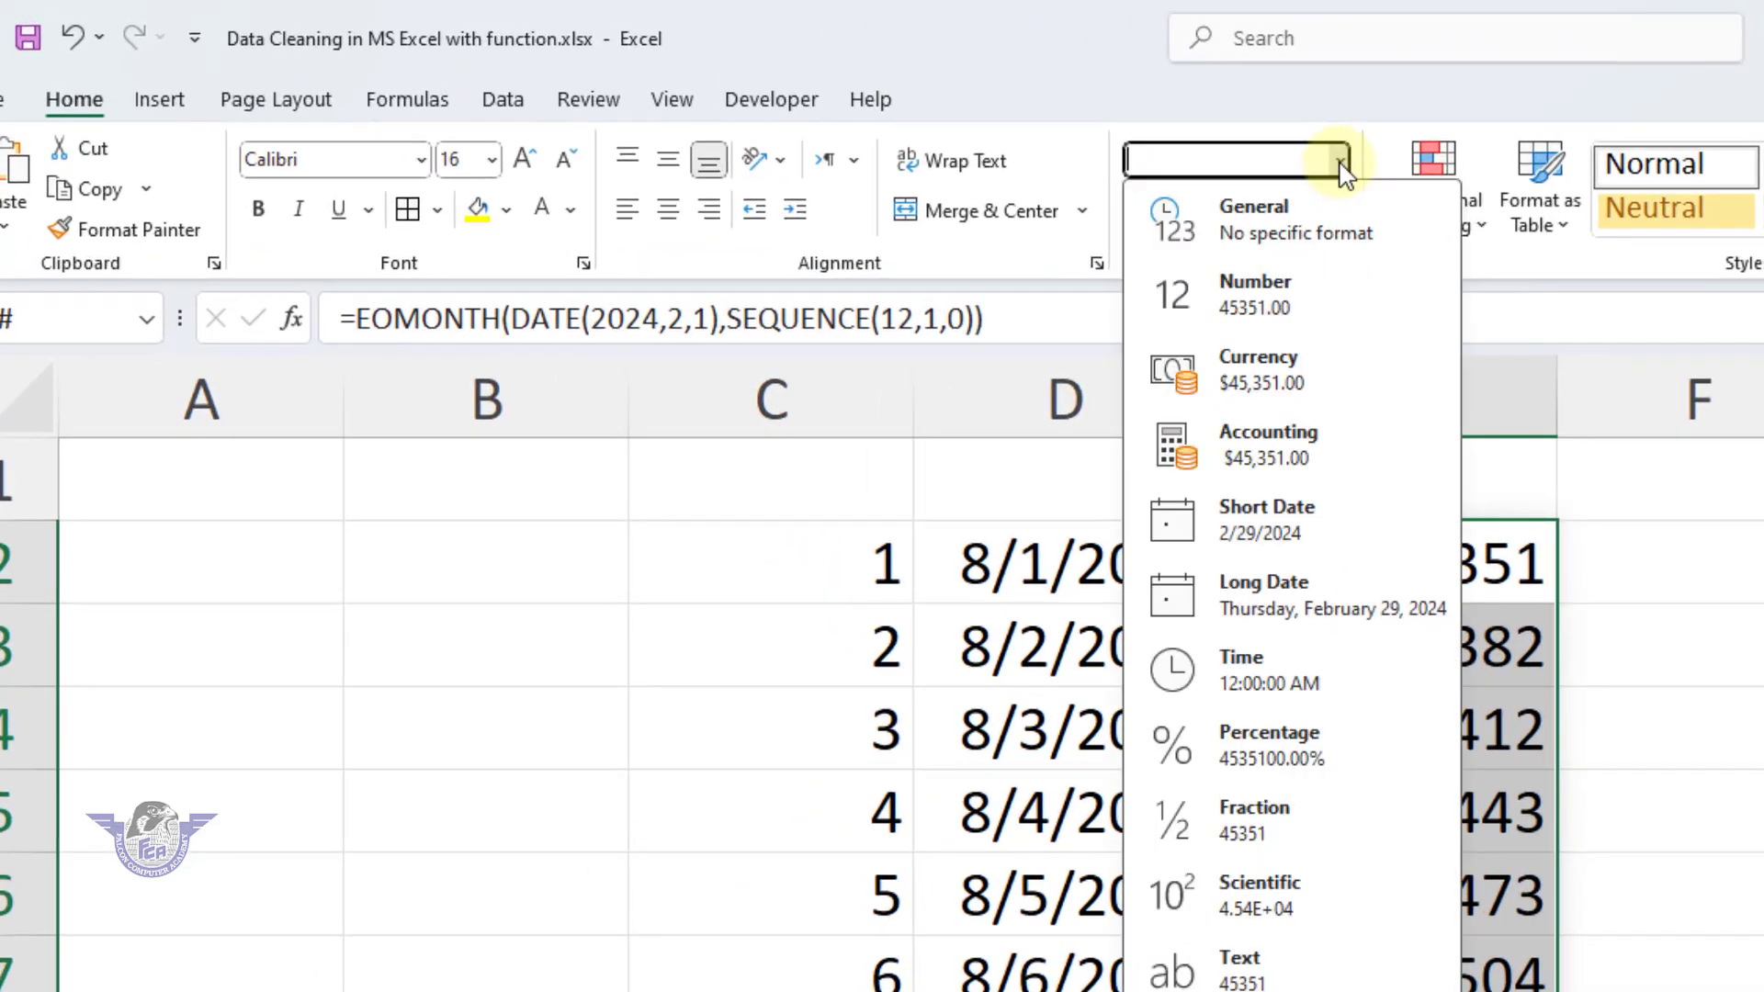
{"action": "left_click", "coordinate": [1287, 515]}
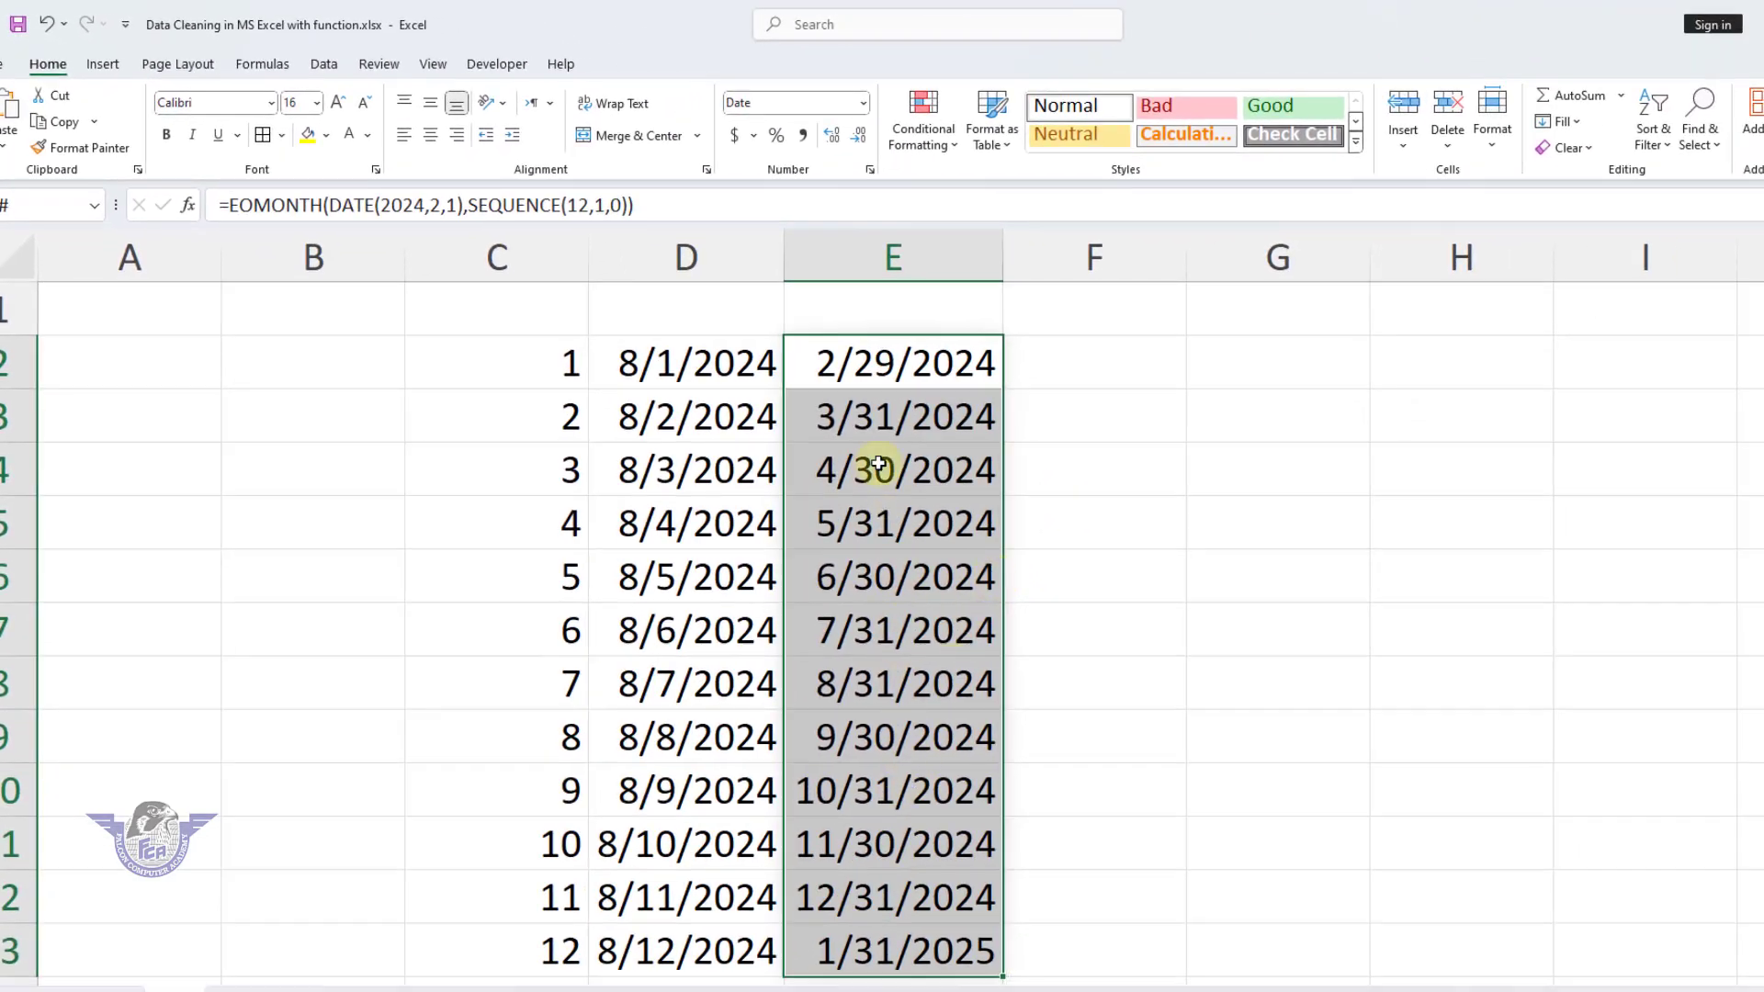
Examine the month-end dates in column E, comparing the first few months with the last one
{"action": "left_click", "coordinate": [832, 374]}
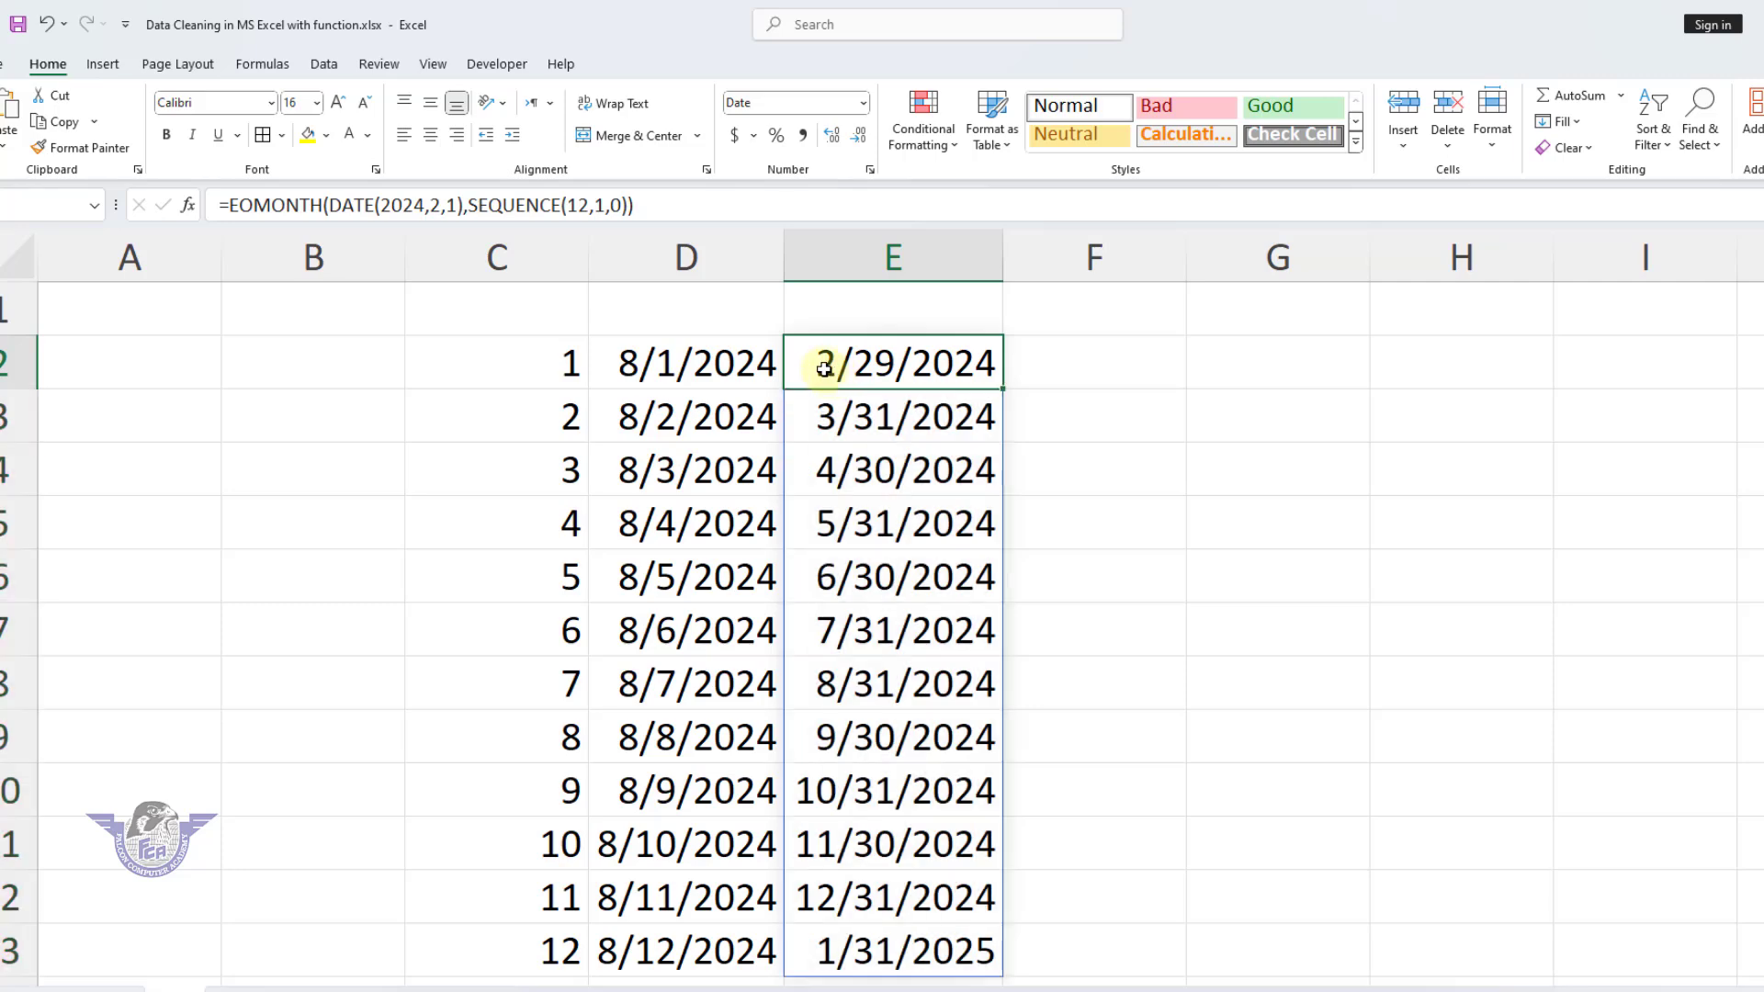
{"action": "mouse_move", "coordinate": [824, 369]}
{"action": "left_mouse_down"}
{"action": "mouse_move", "coordinate": [835, 579]}
{"action": "mouse_move", "coordinate": [811, 898]}
{"action": "mouse_move", "coordinate": [840, 961]}
{"action": "left_mouse_up"}
{"action": "left_click", "coordinate": [862, 951]}
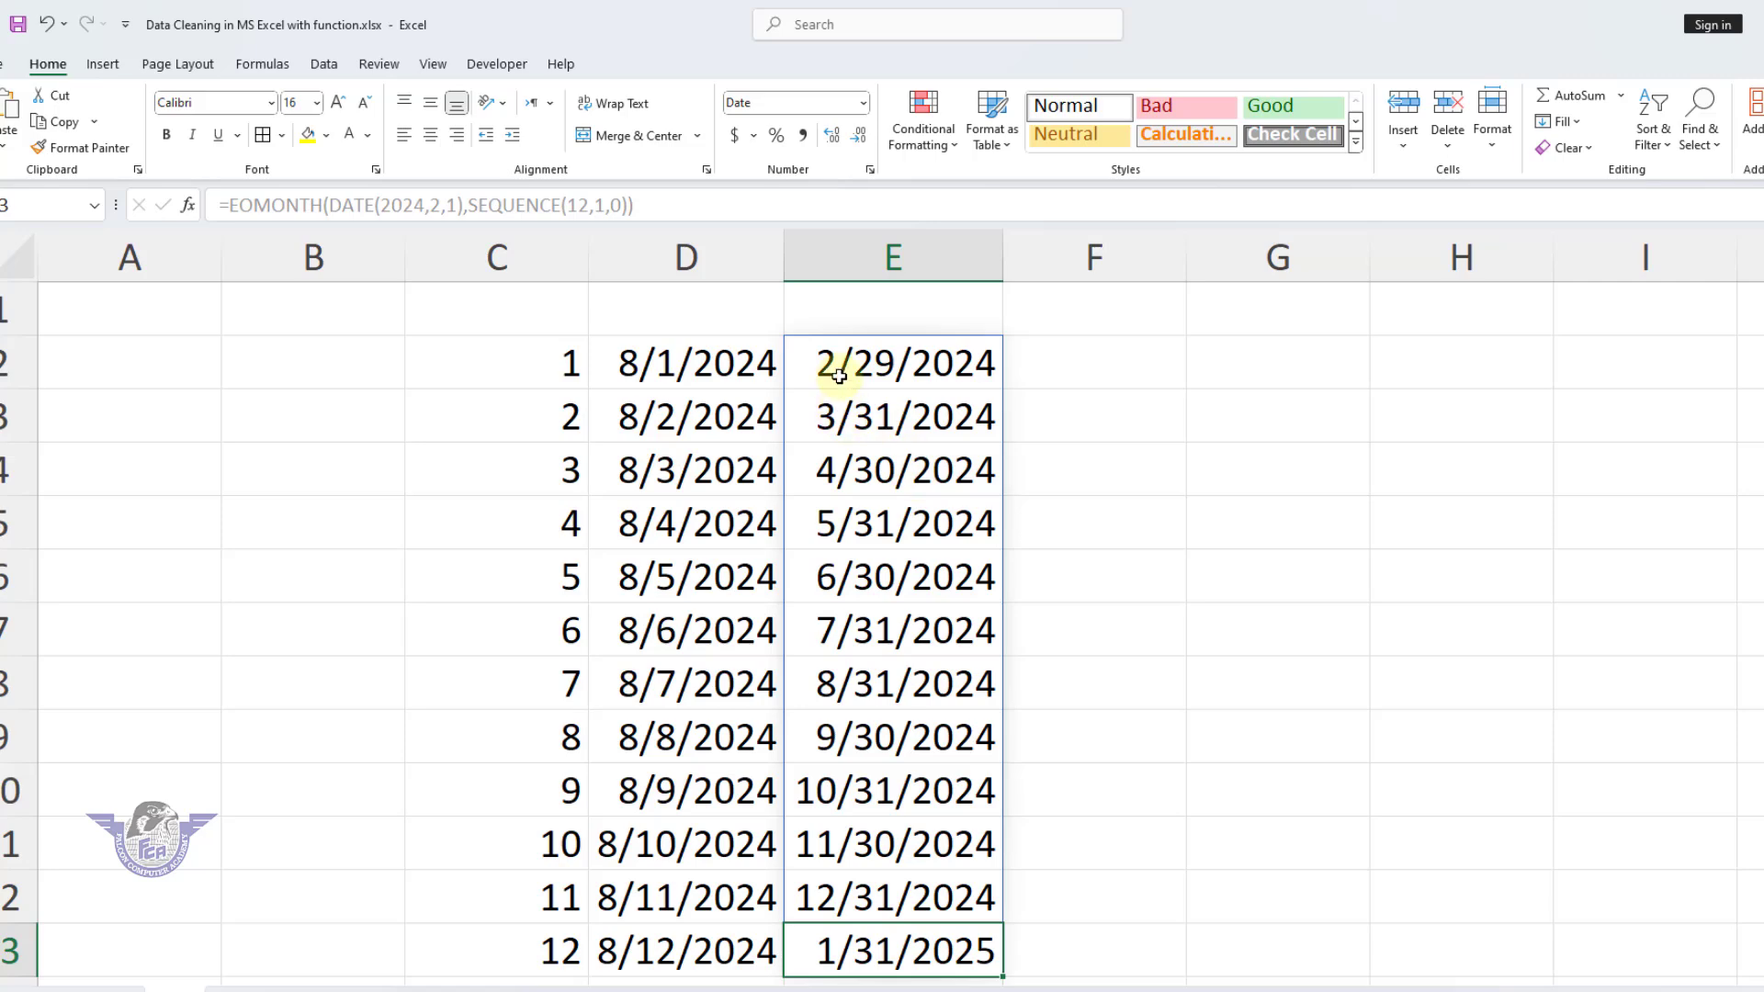
{"action": "left_click", "coordinate": [867, 368]}
{"action": "left_click", "coordinate": [888, 424]}
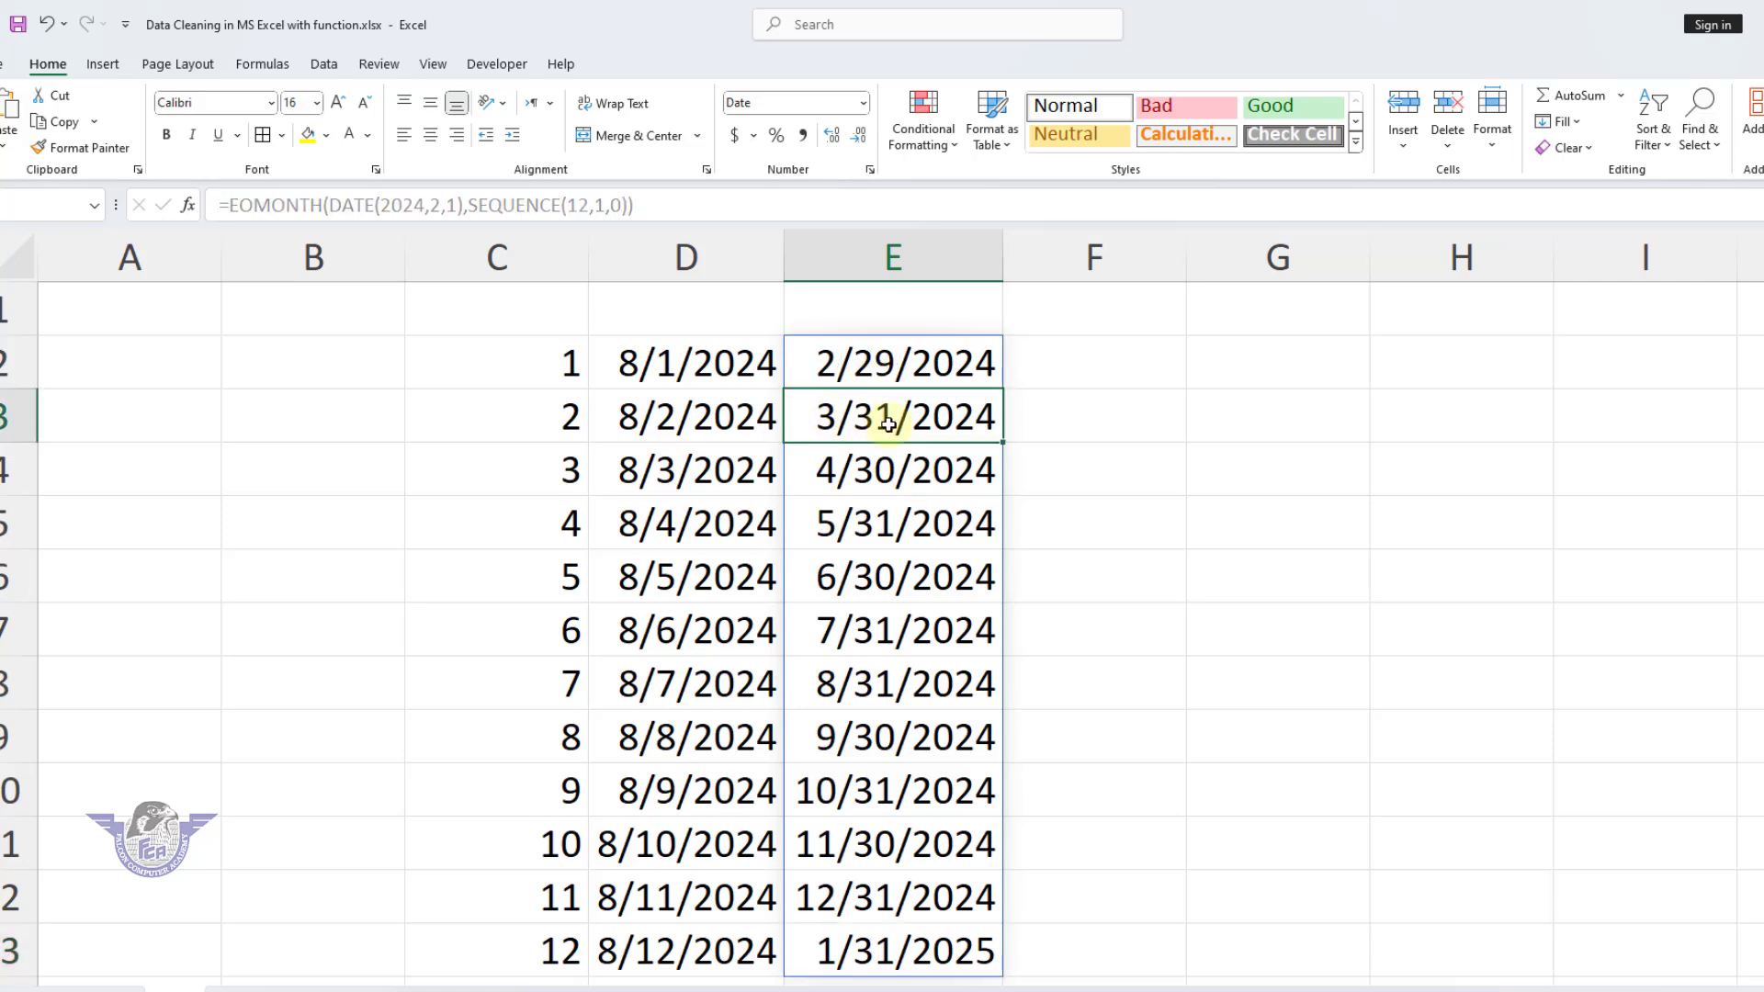
{"action": "left_click", "coordinate": [836, 471]}
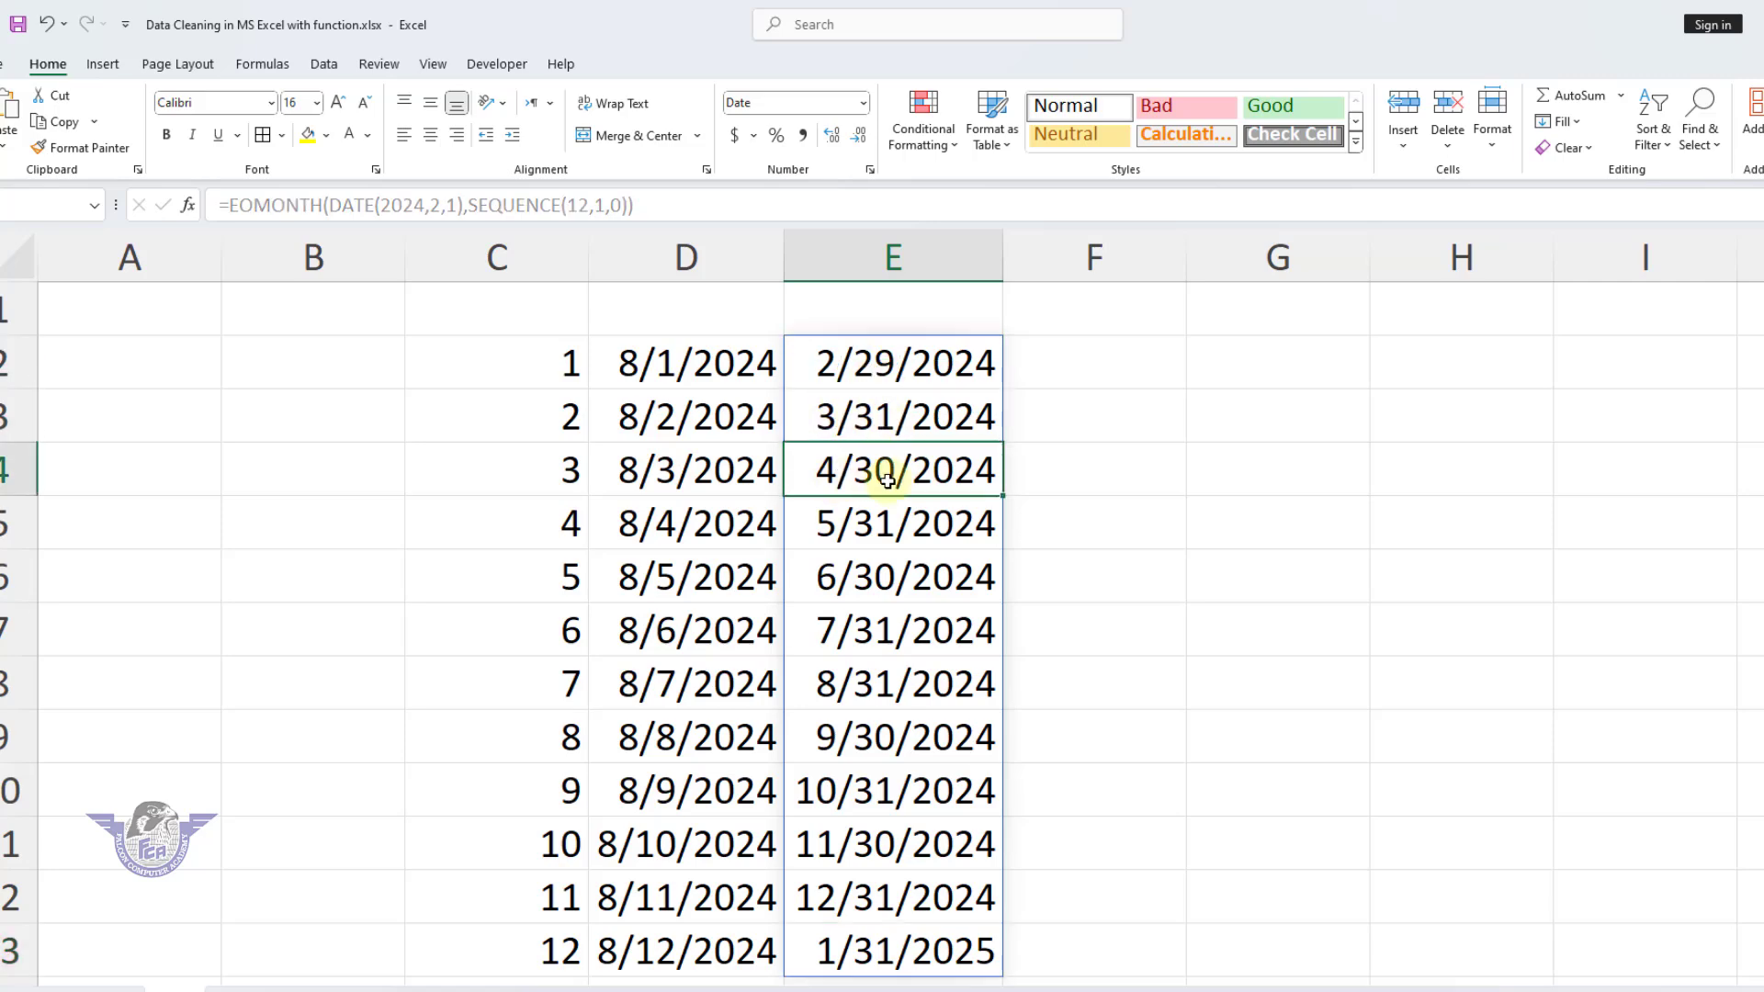
{"action": "left_click", "coordinate": [838, 538]}
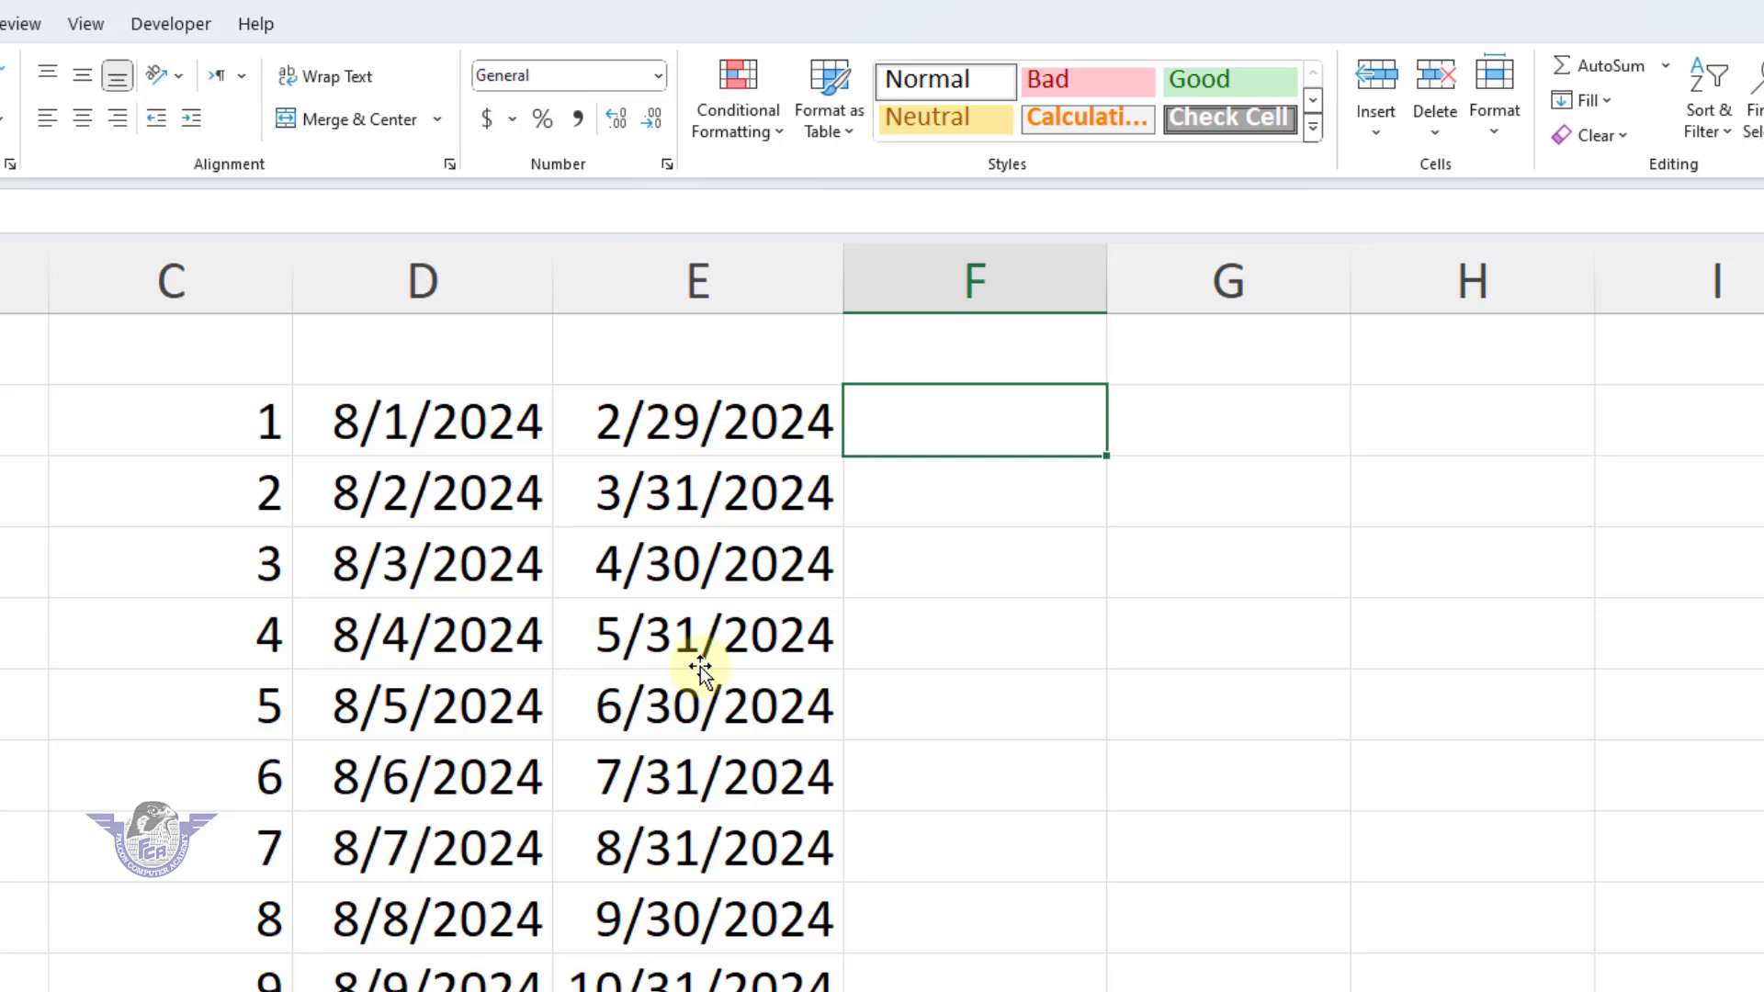
Enter ="fca"&TEXT(SEQUENCE(500),"000") in cell F2 to generate 500 prefixed codes, and check the list down to its last row
{"action": "type", "text": "="}
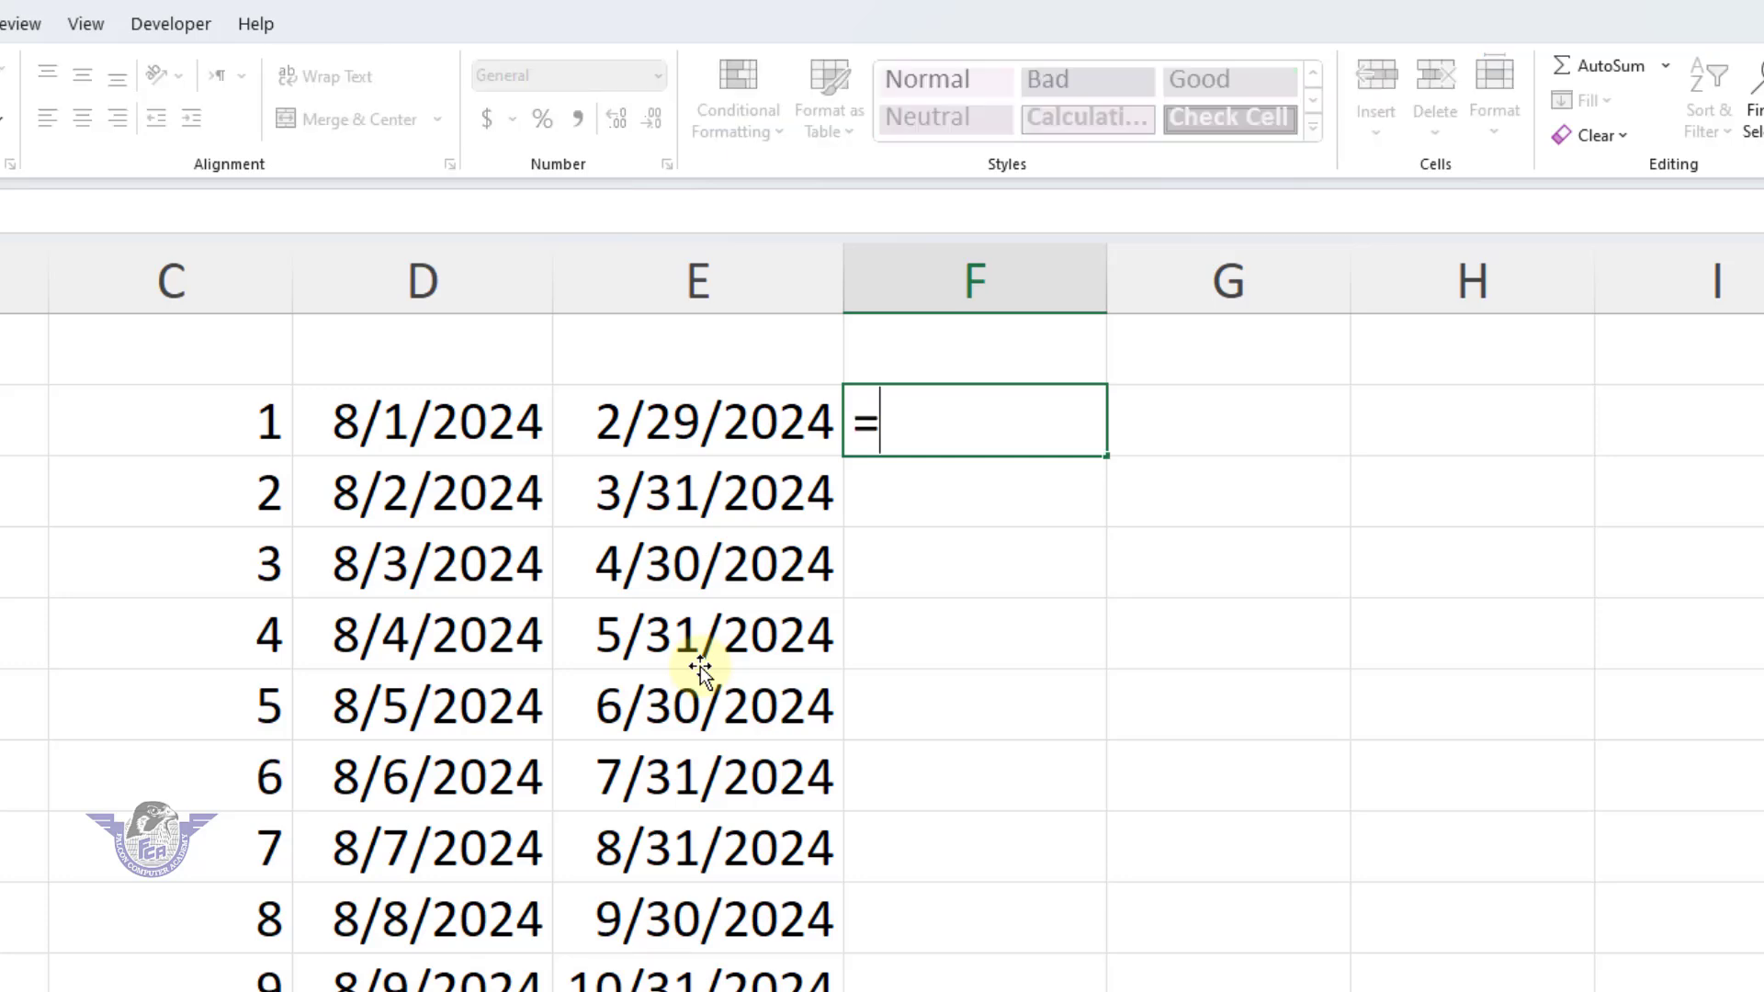
{"action": "type", "text": "\"fca"}
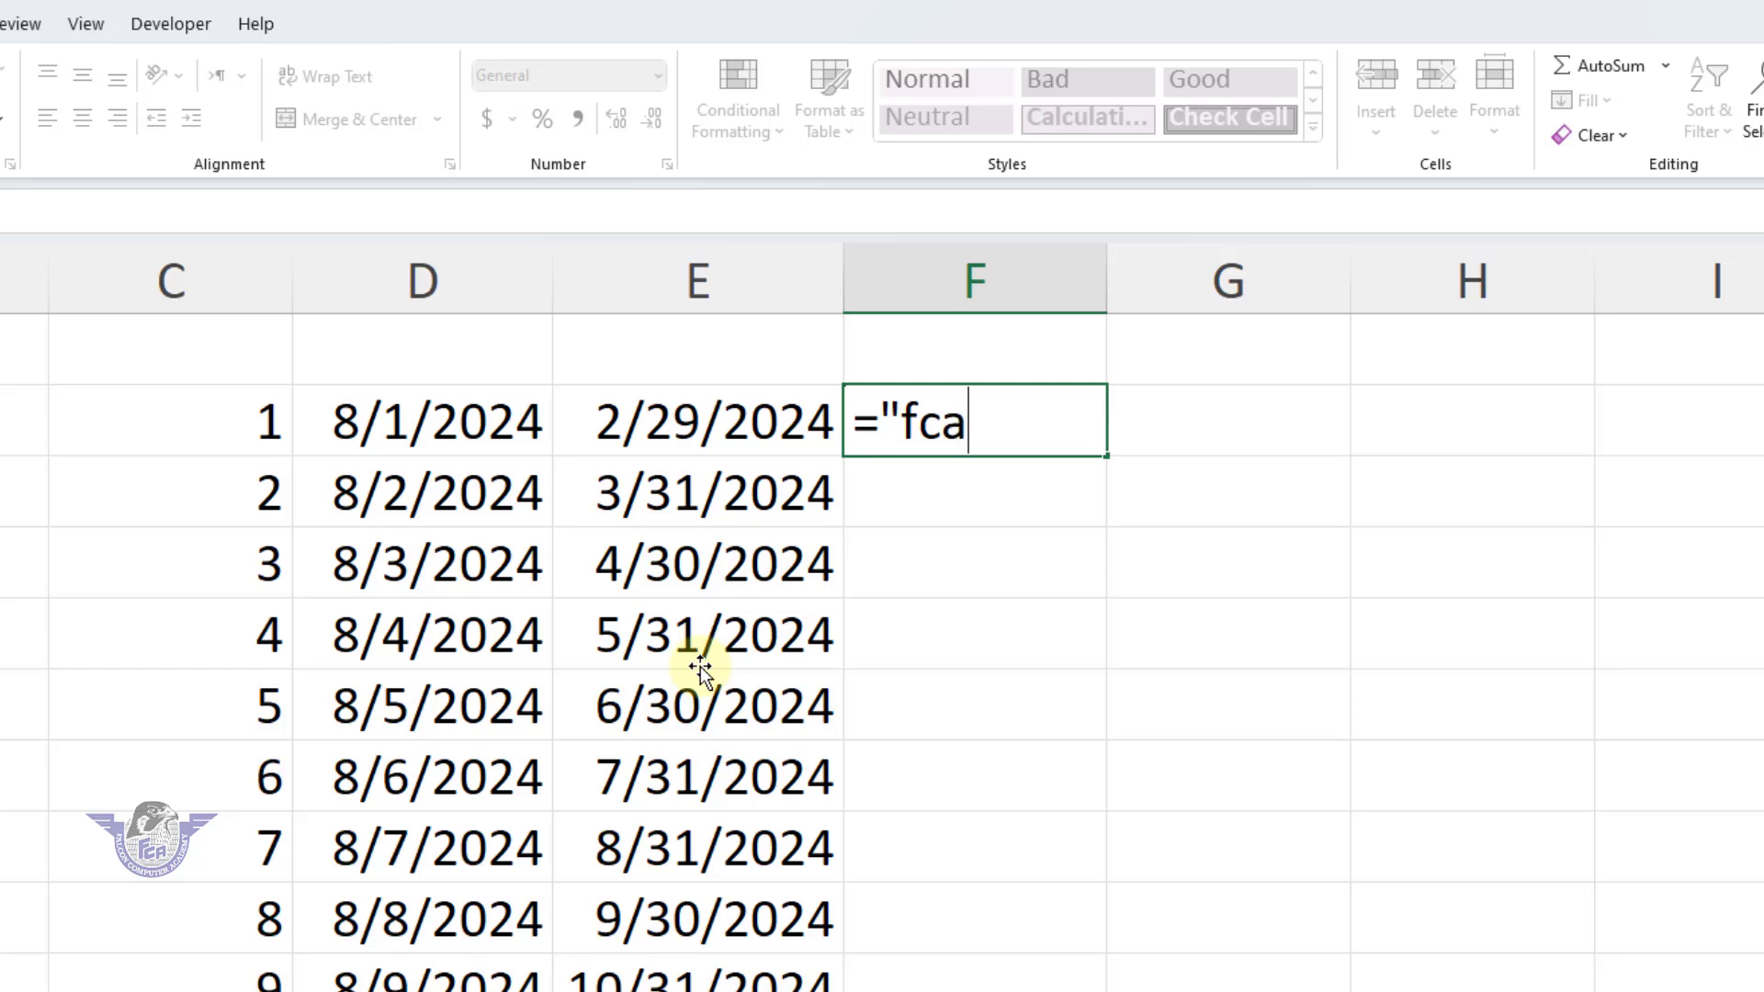
{"action": "type", "text": "\""}
{"action": "type", "text": "&text"}
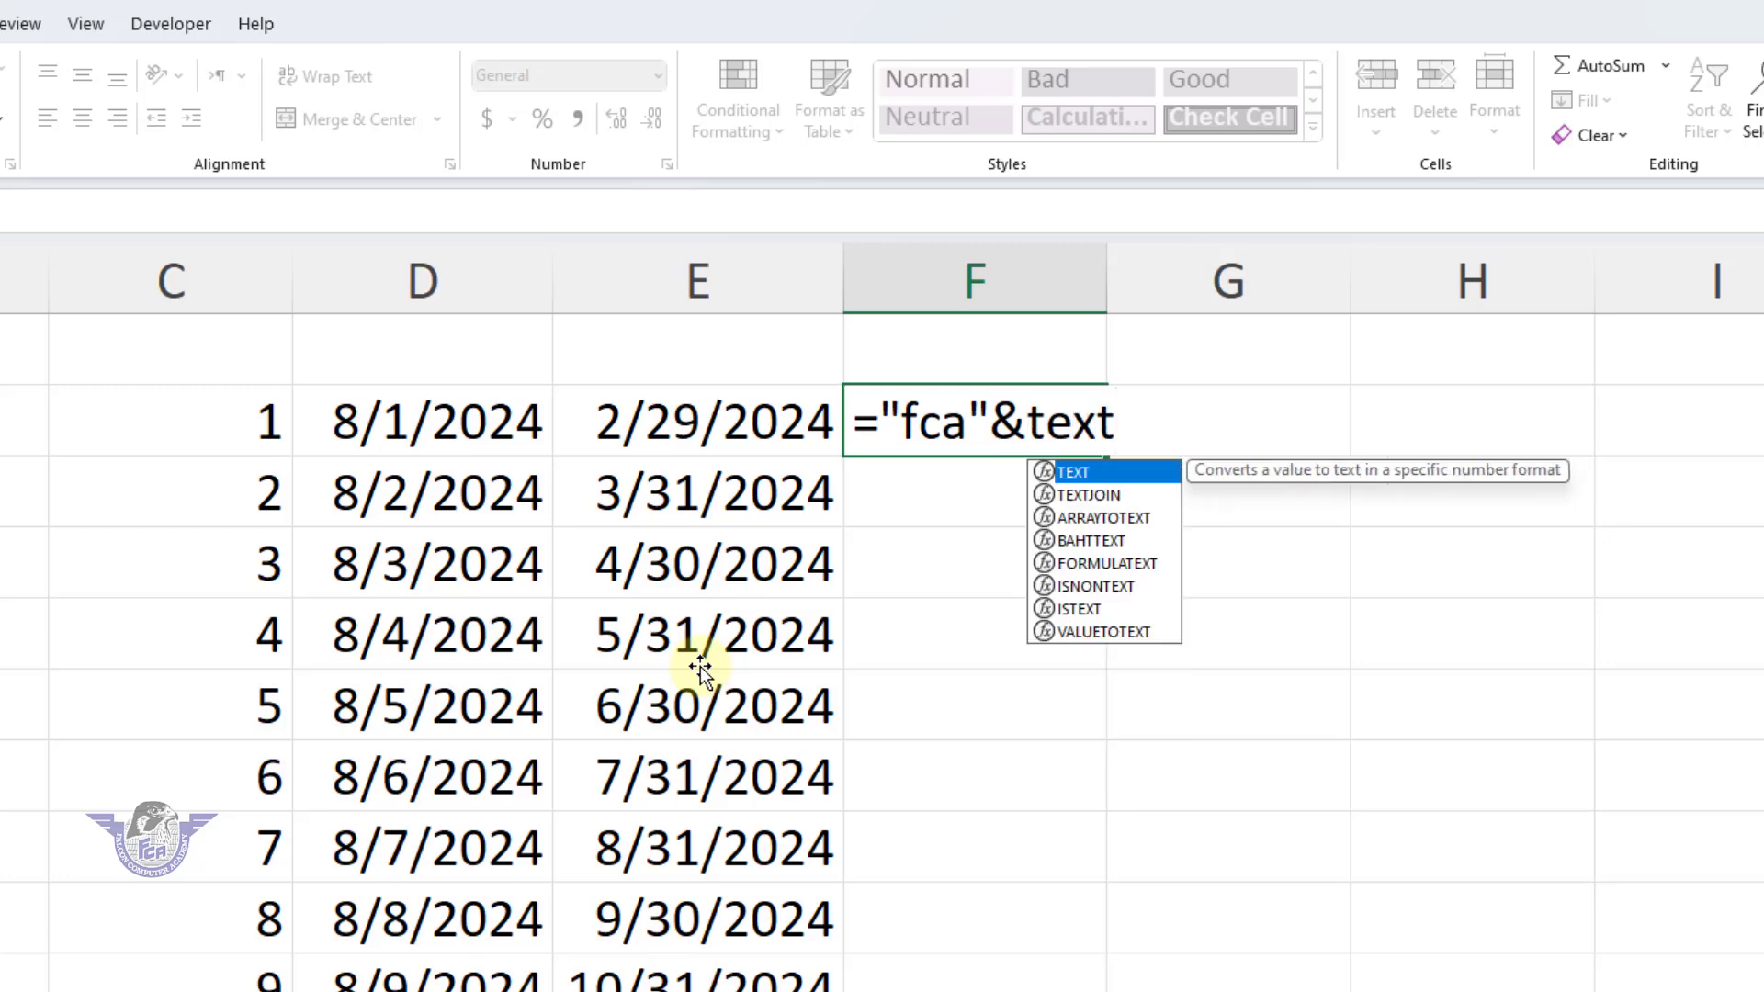
{"action": "key", "text": "Tab"}
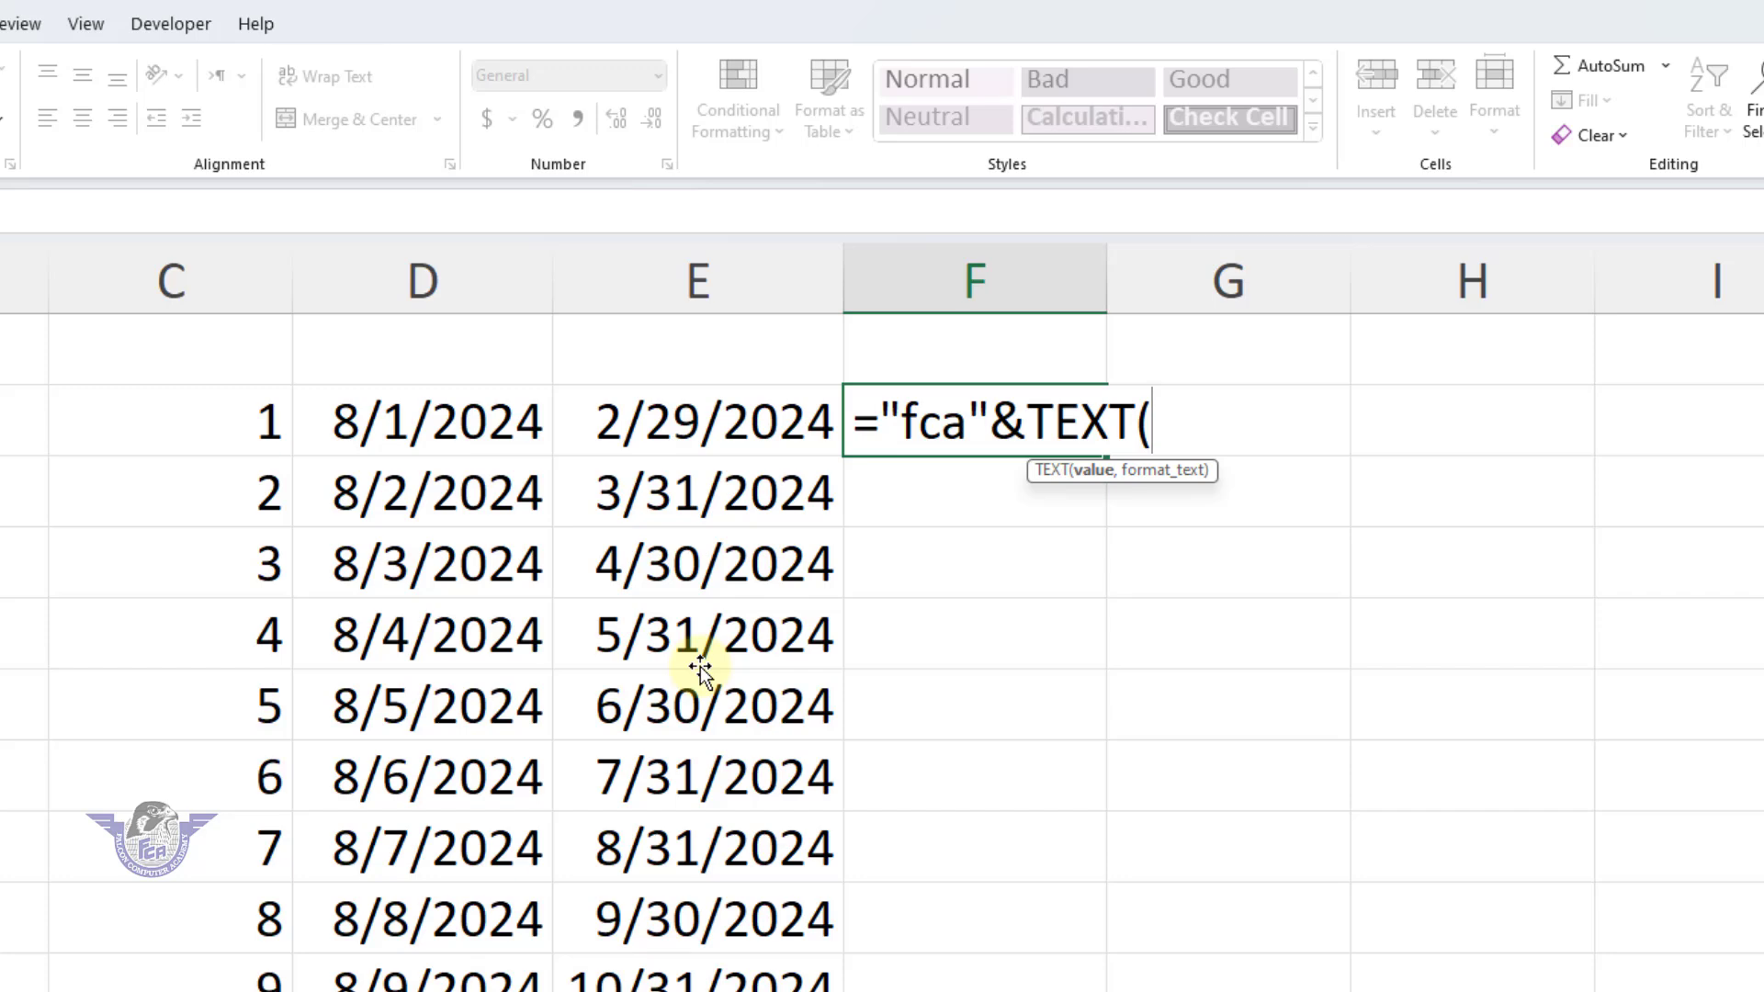
{"action": "type", "text": "seq"}
{"action": "key", "text": "Tab"}
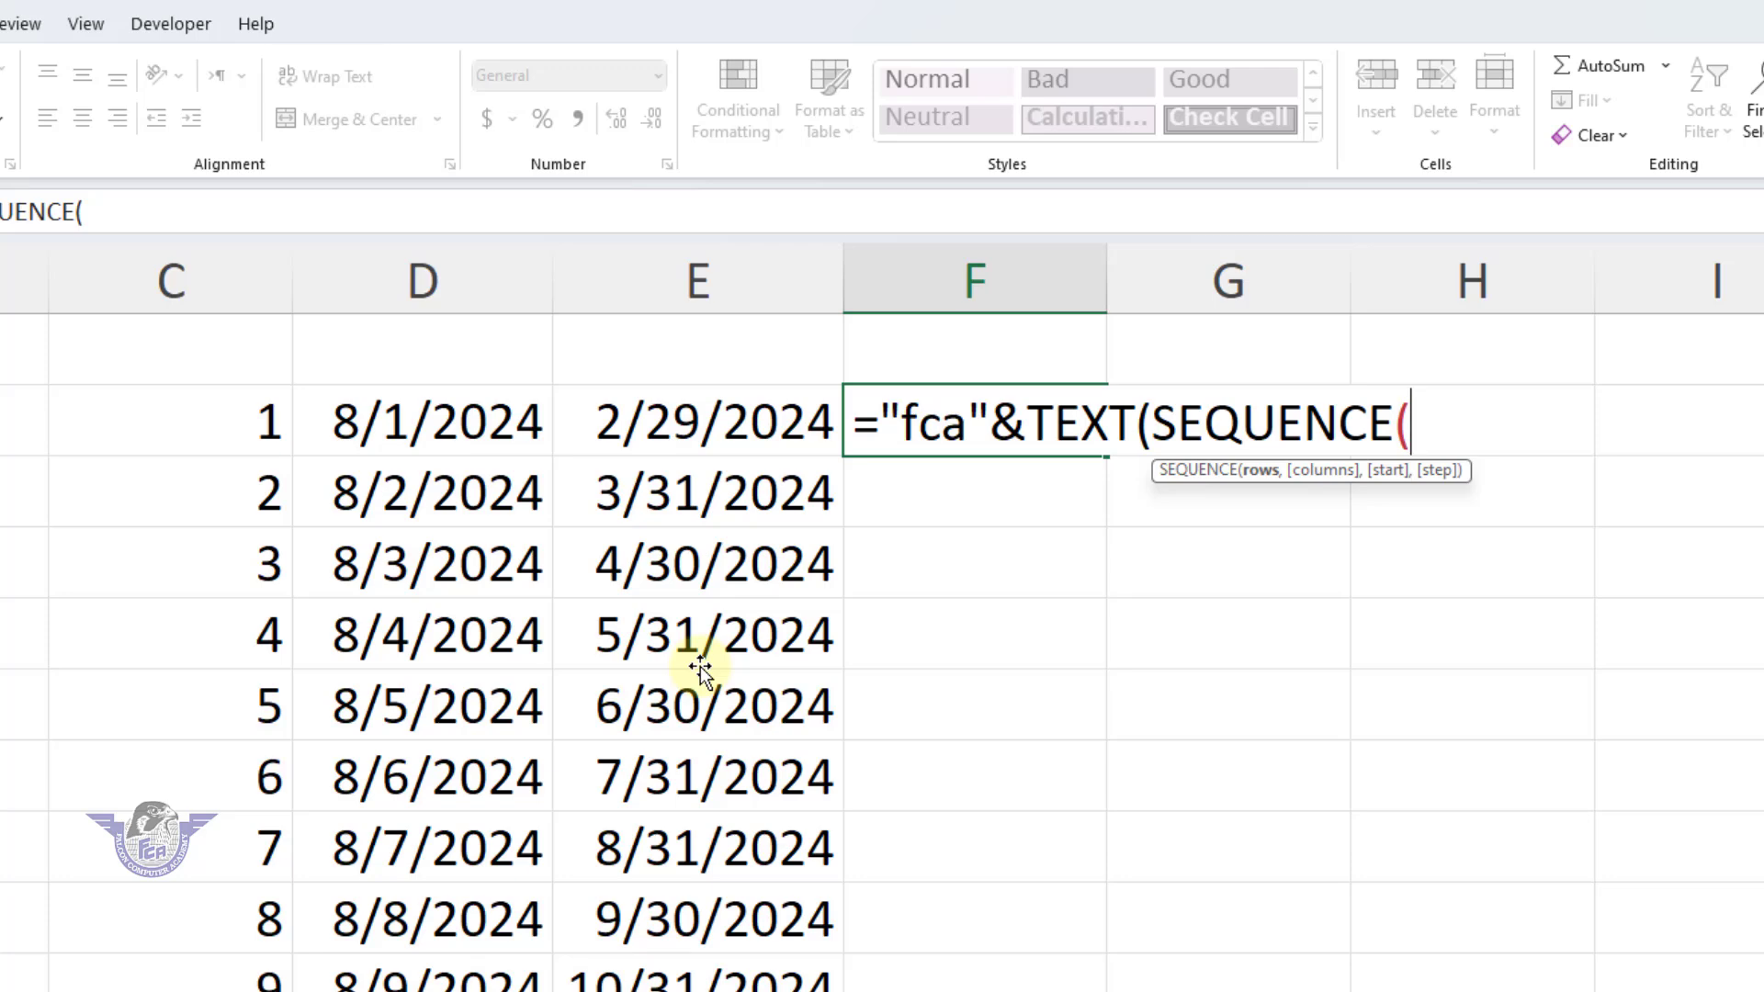
{"action": "type", "text": "500"}
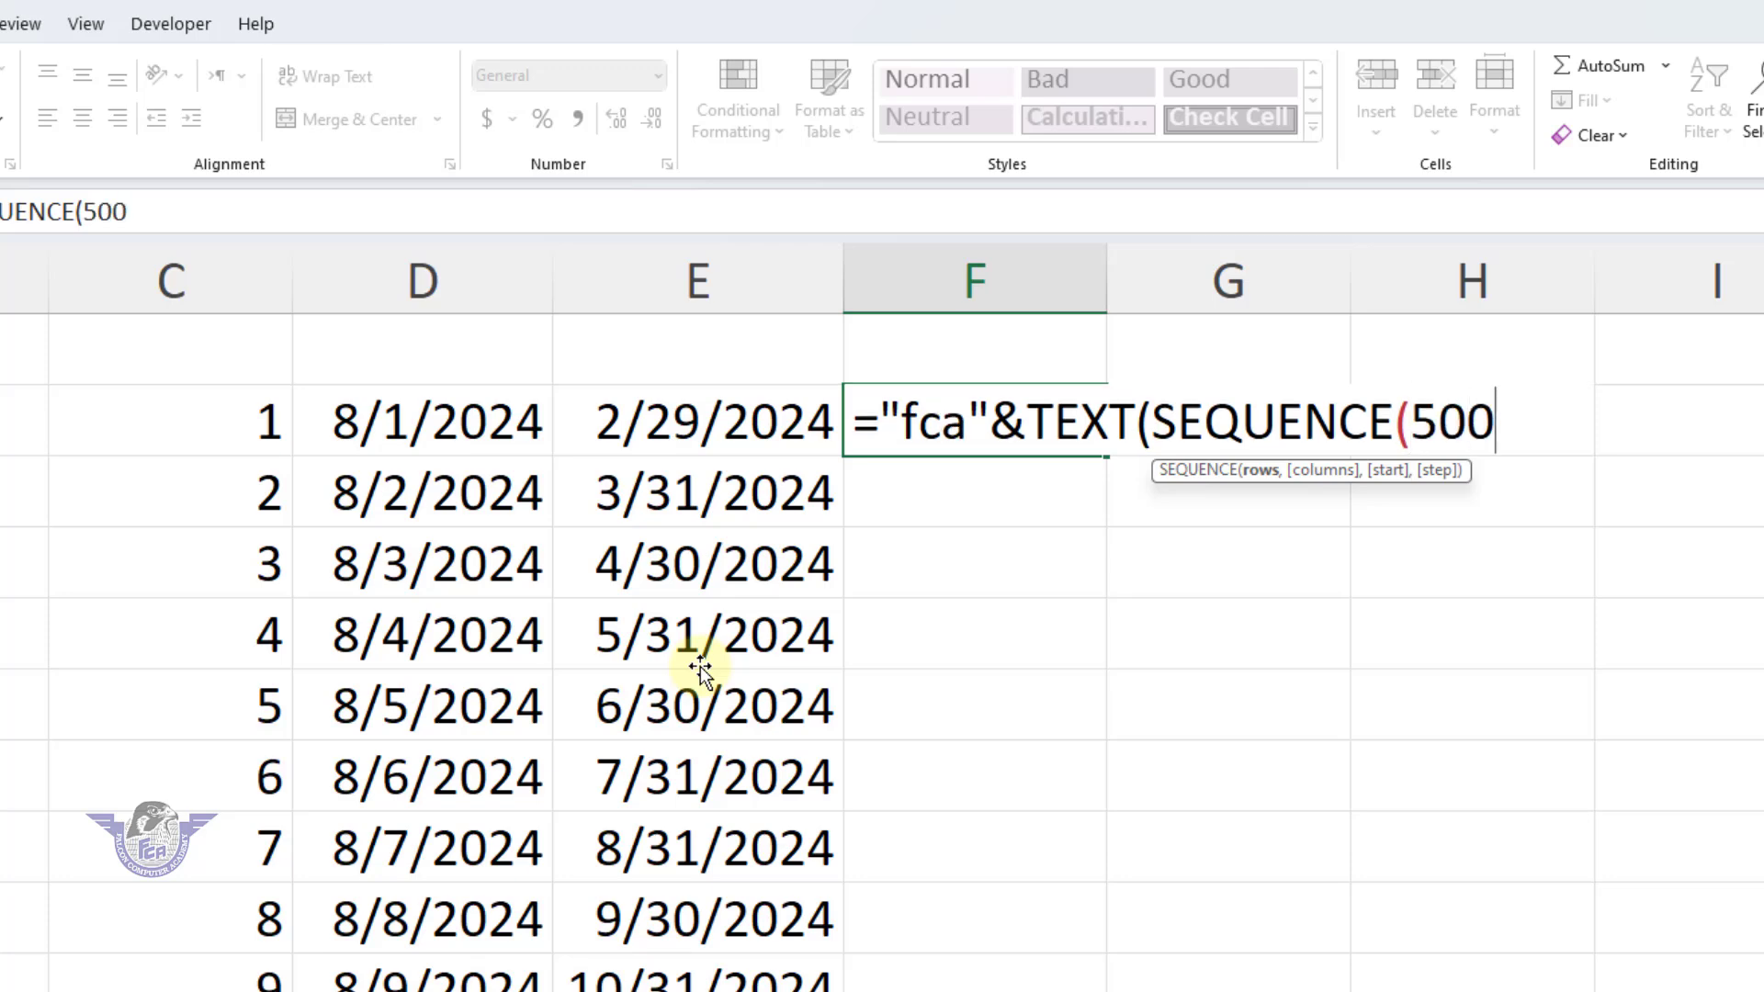
{"action": "type", "text": "),"}
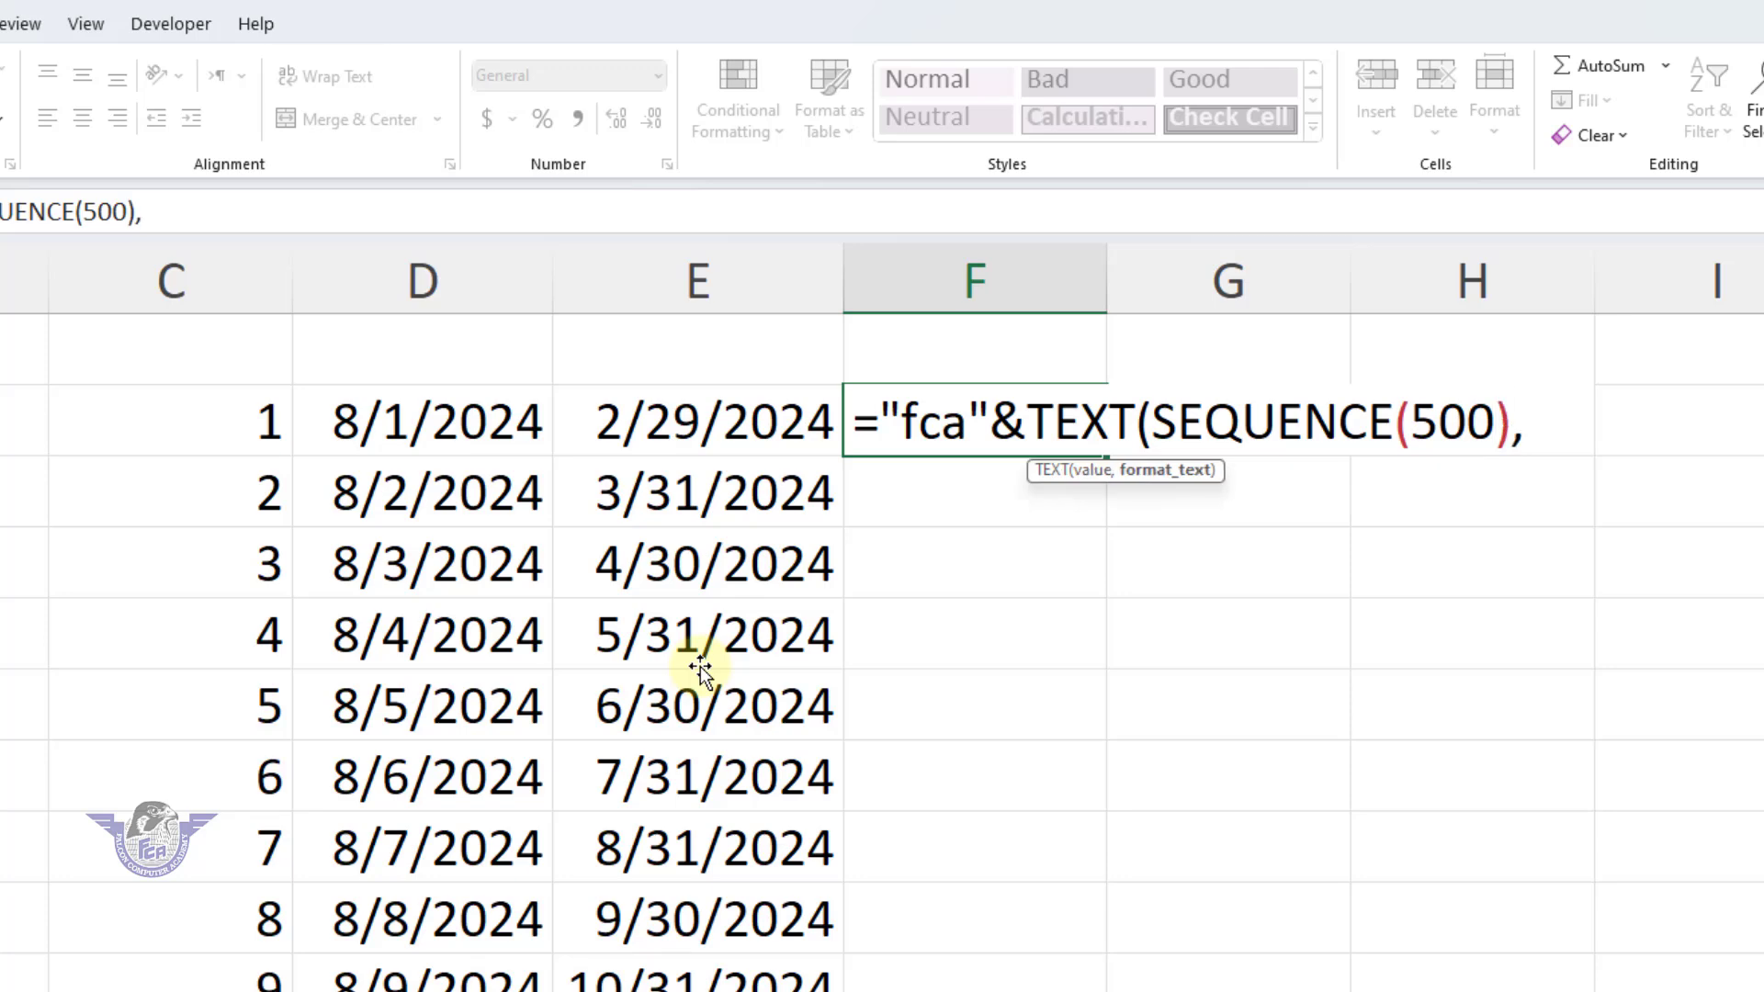
{"action": "key", "text": "BackSpace"}
{"action": "type", "text": "\"000"}
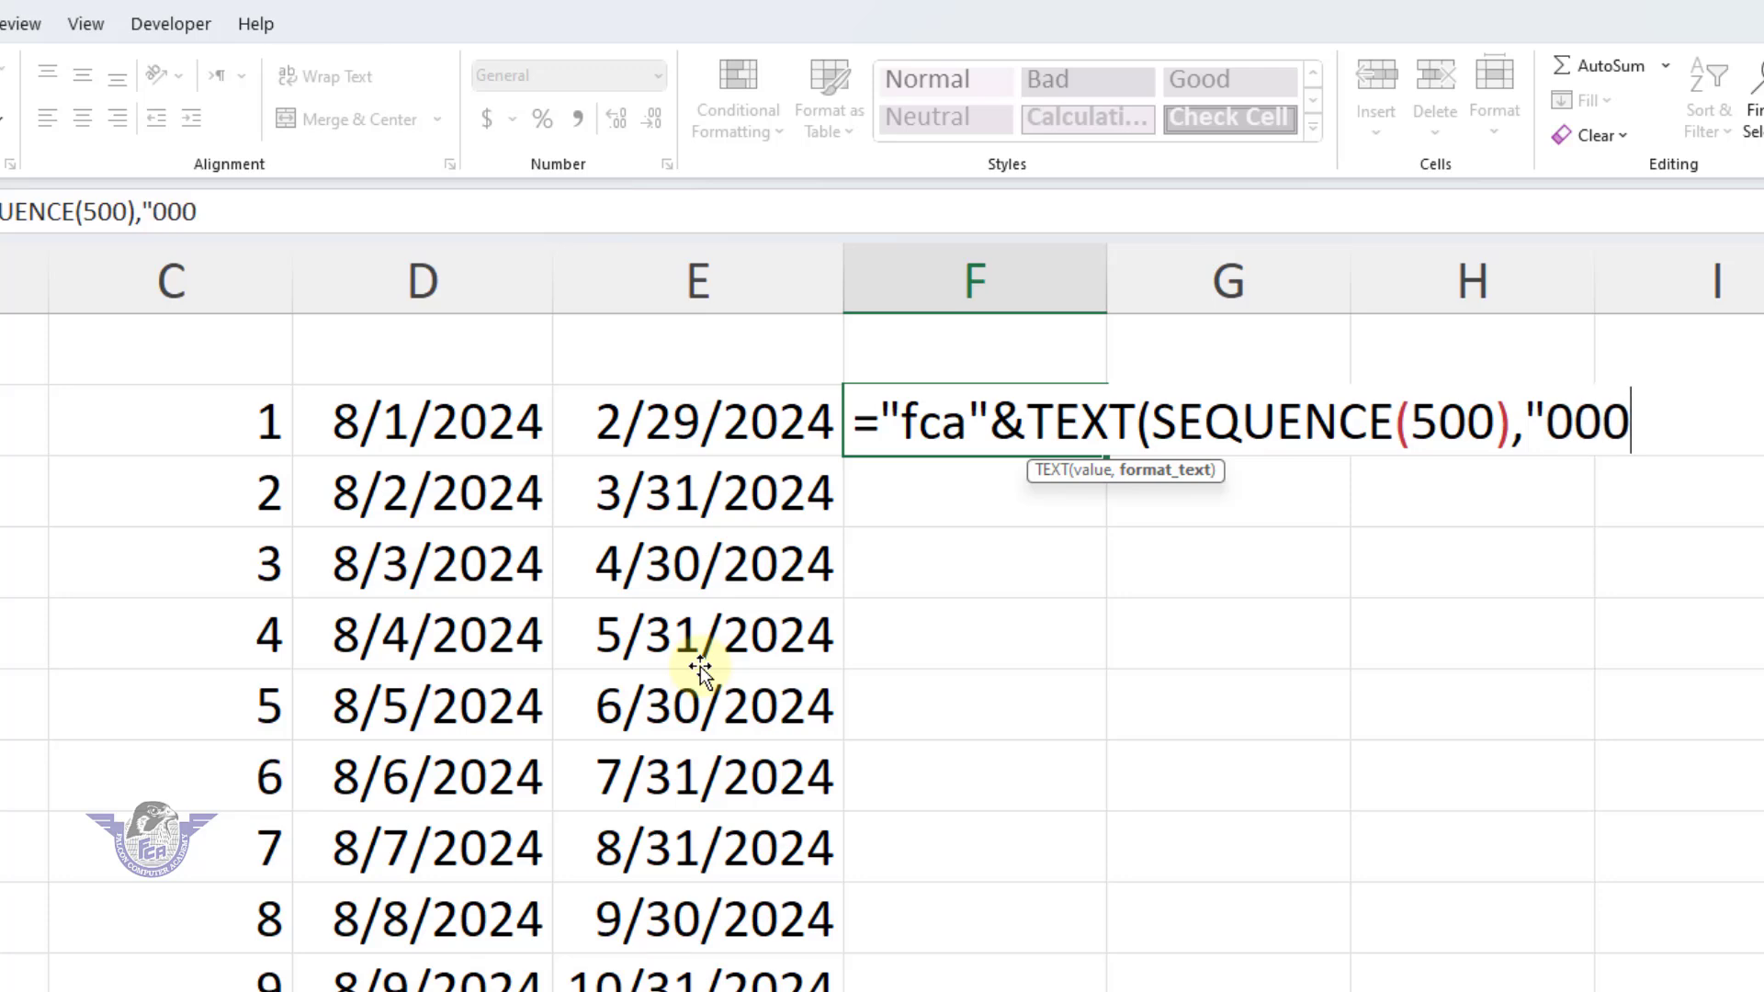
{"action": "type", "text": "\")"}
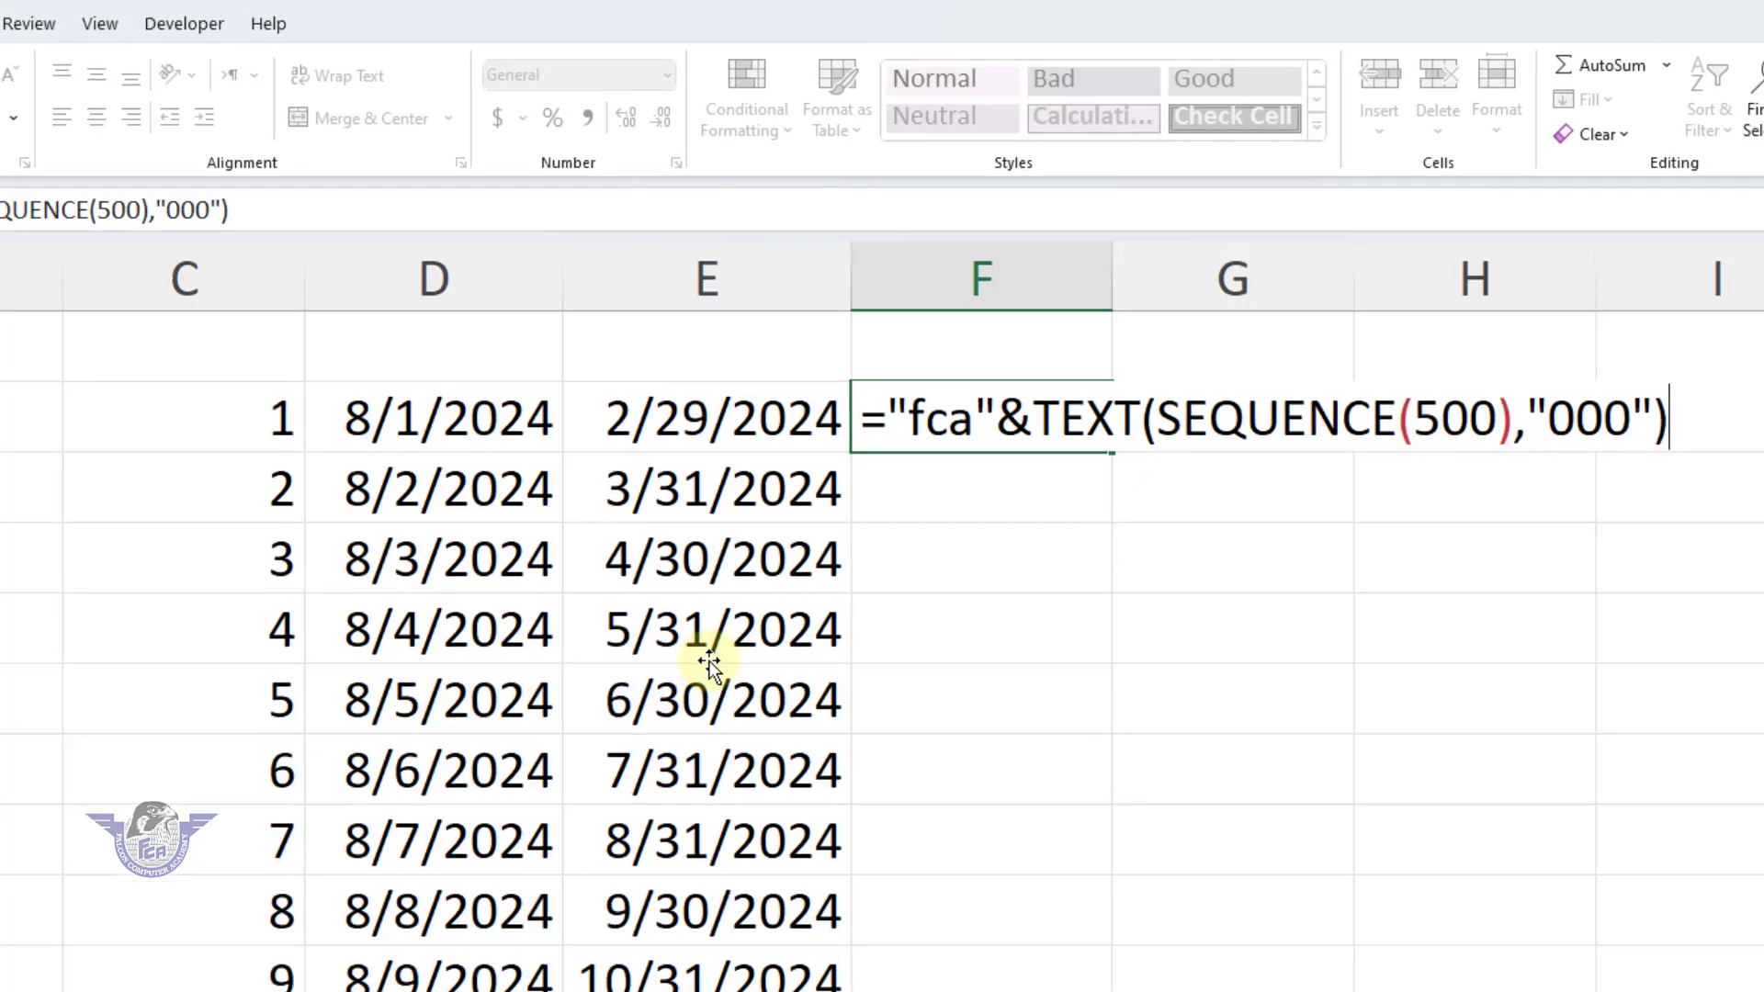
{"action": "key", "text": "Return"}
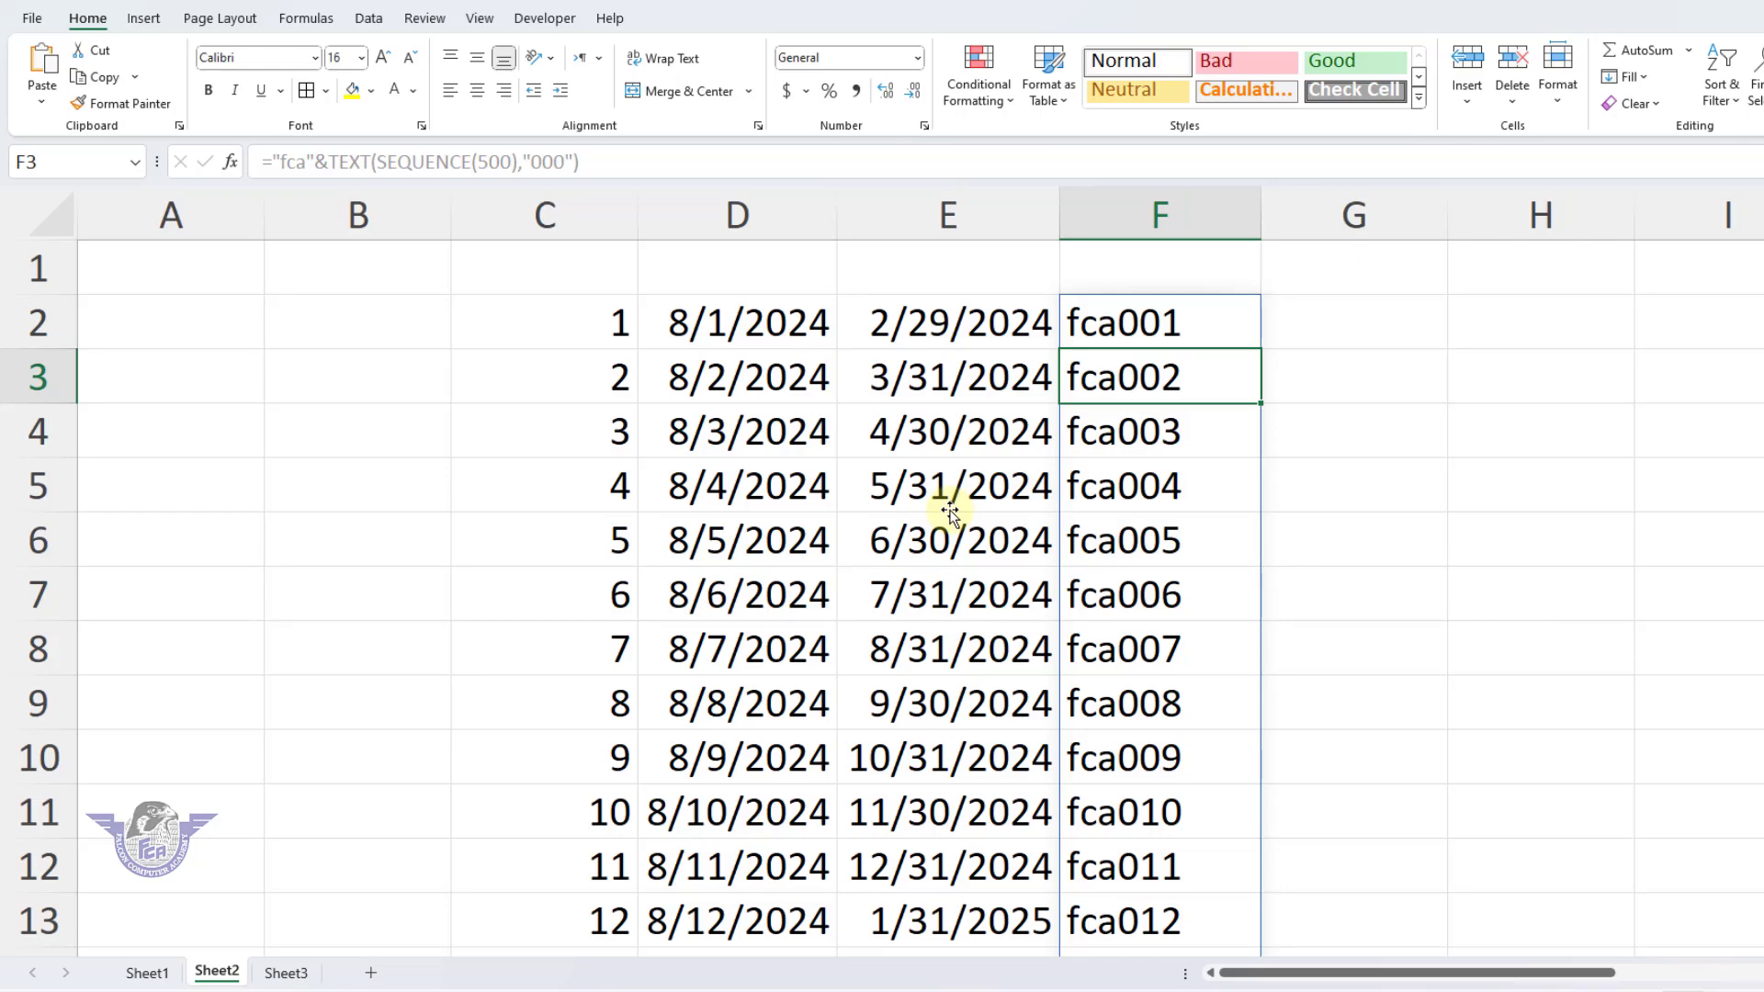
{"action": "key", "text": "ctrl+shift+Down"}
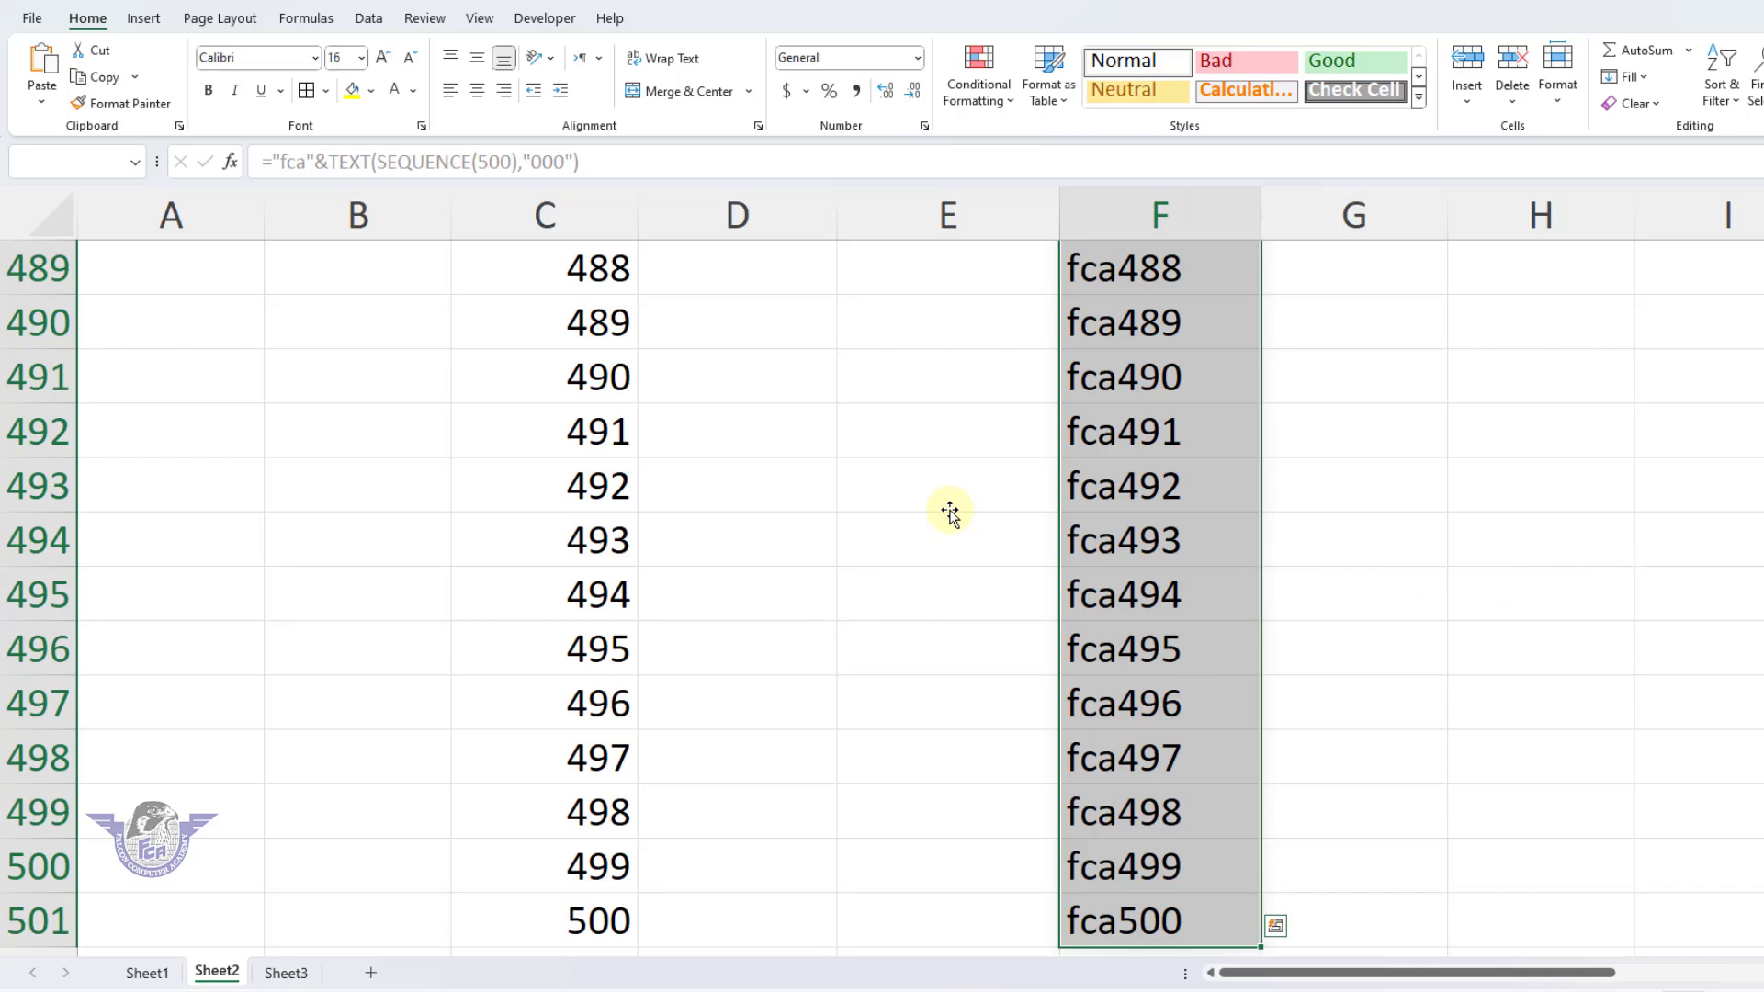
{"action": "key", "text": "ctrl+shift+Up"}
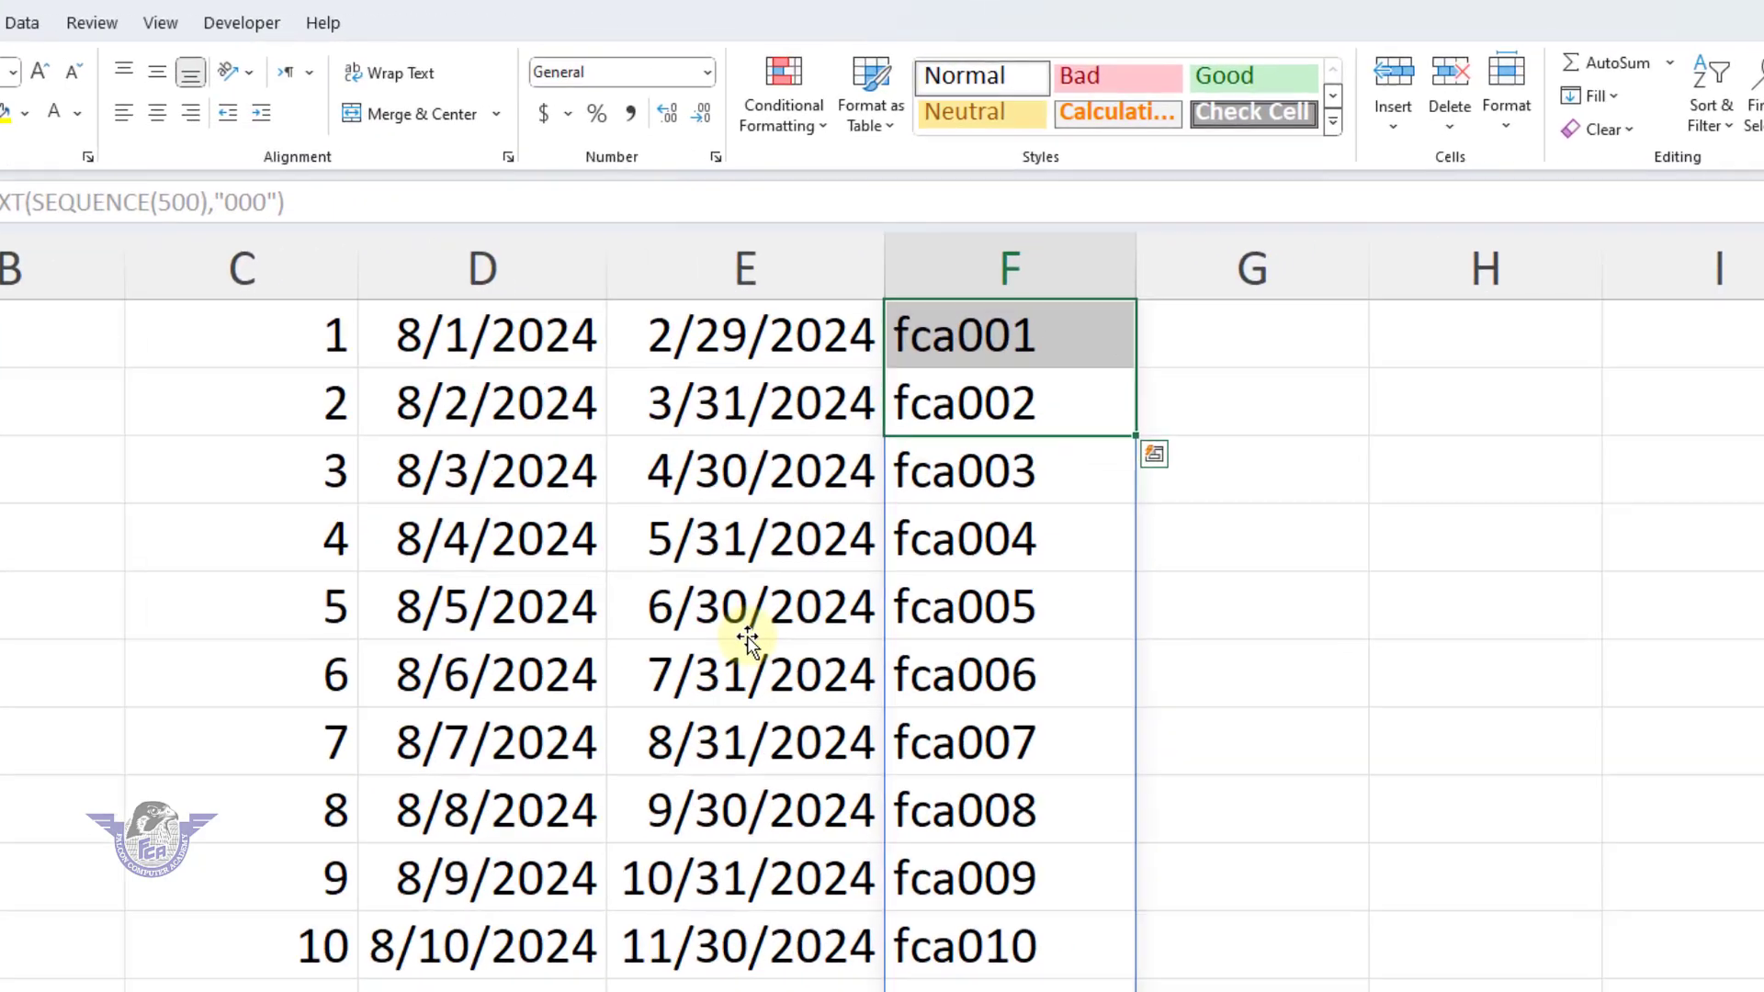
Enter =SEQUENCE(18,1,D2,1) in cell G2 to list eighteen consecutive days starting from the date in D2
{"action": "key", "text": "Right"}
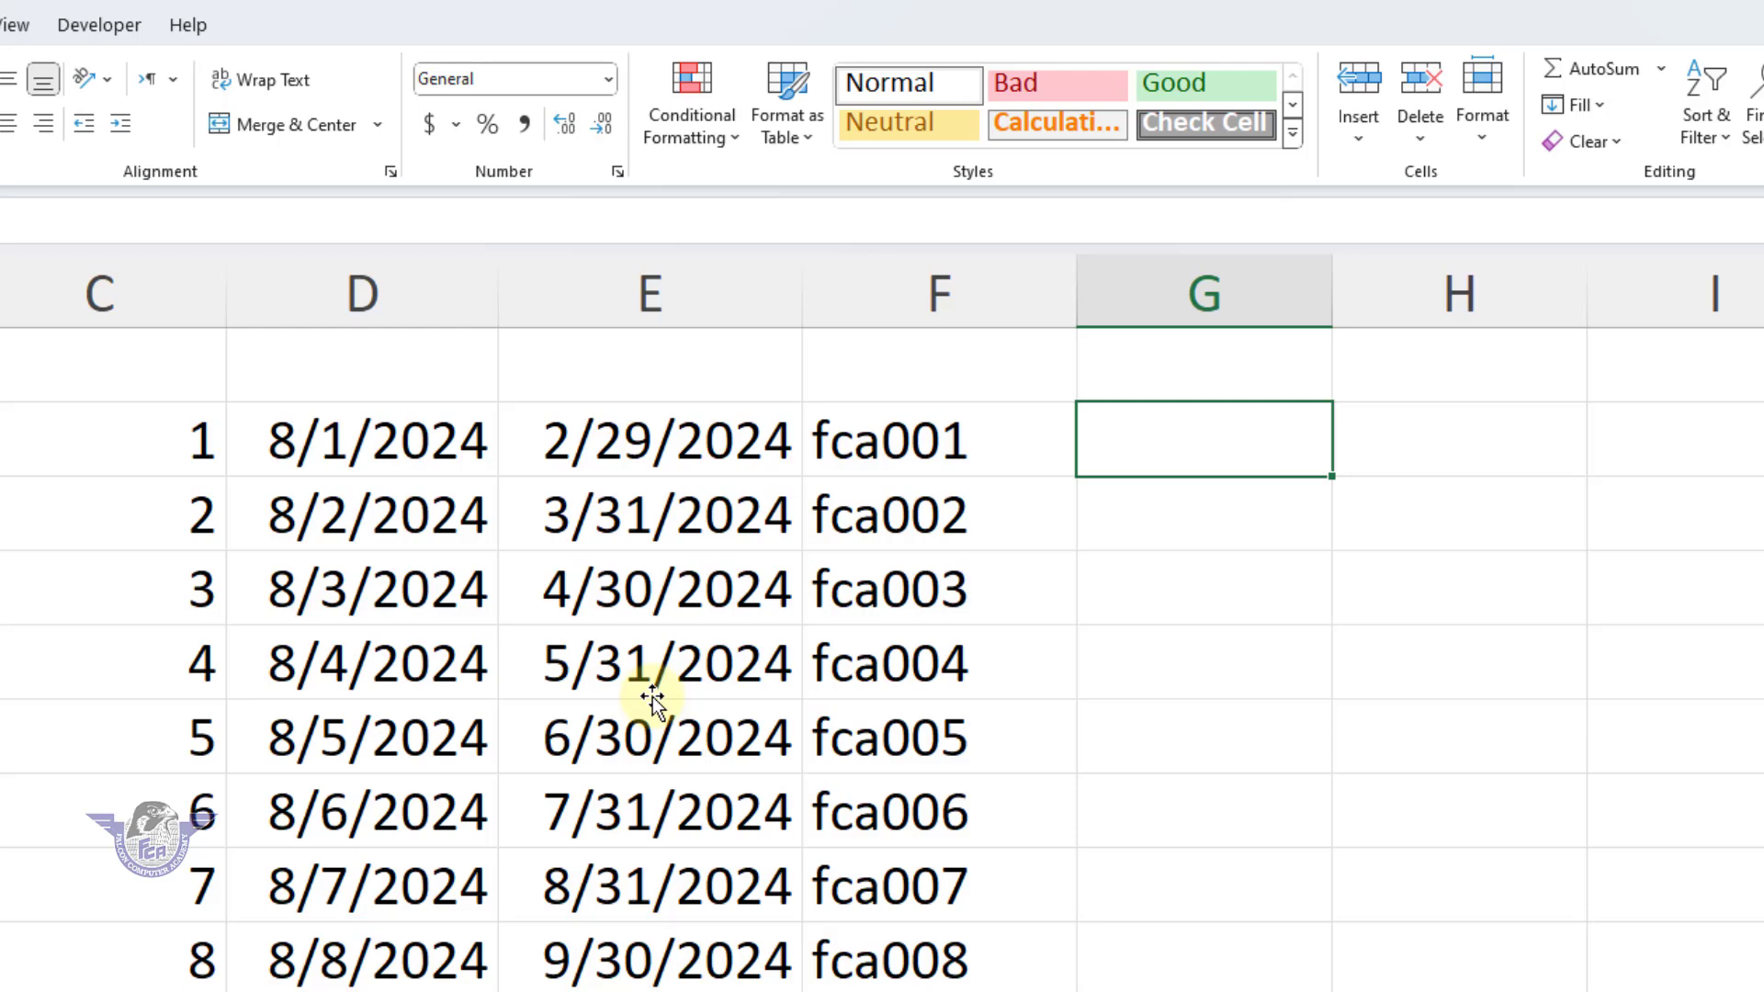
{"action": "type", "text": "=seq"}
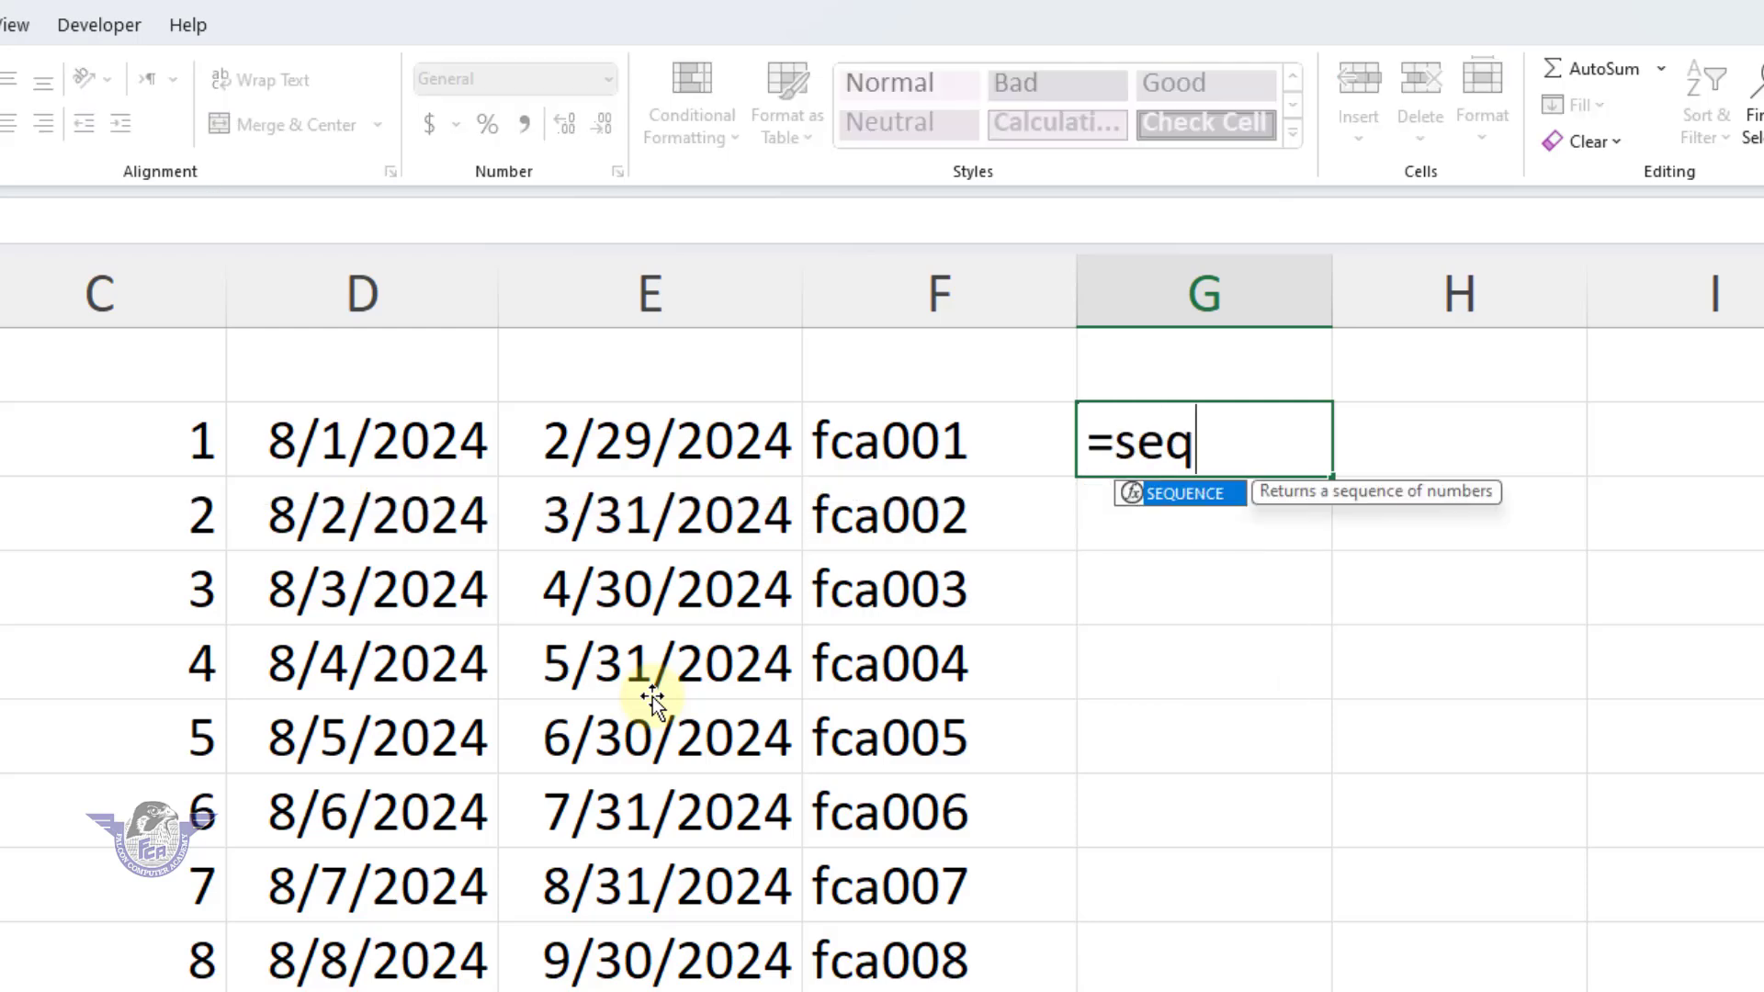
{"action": "key", "text": "Tab"}
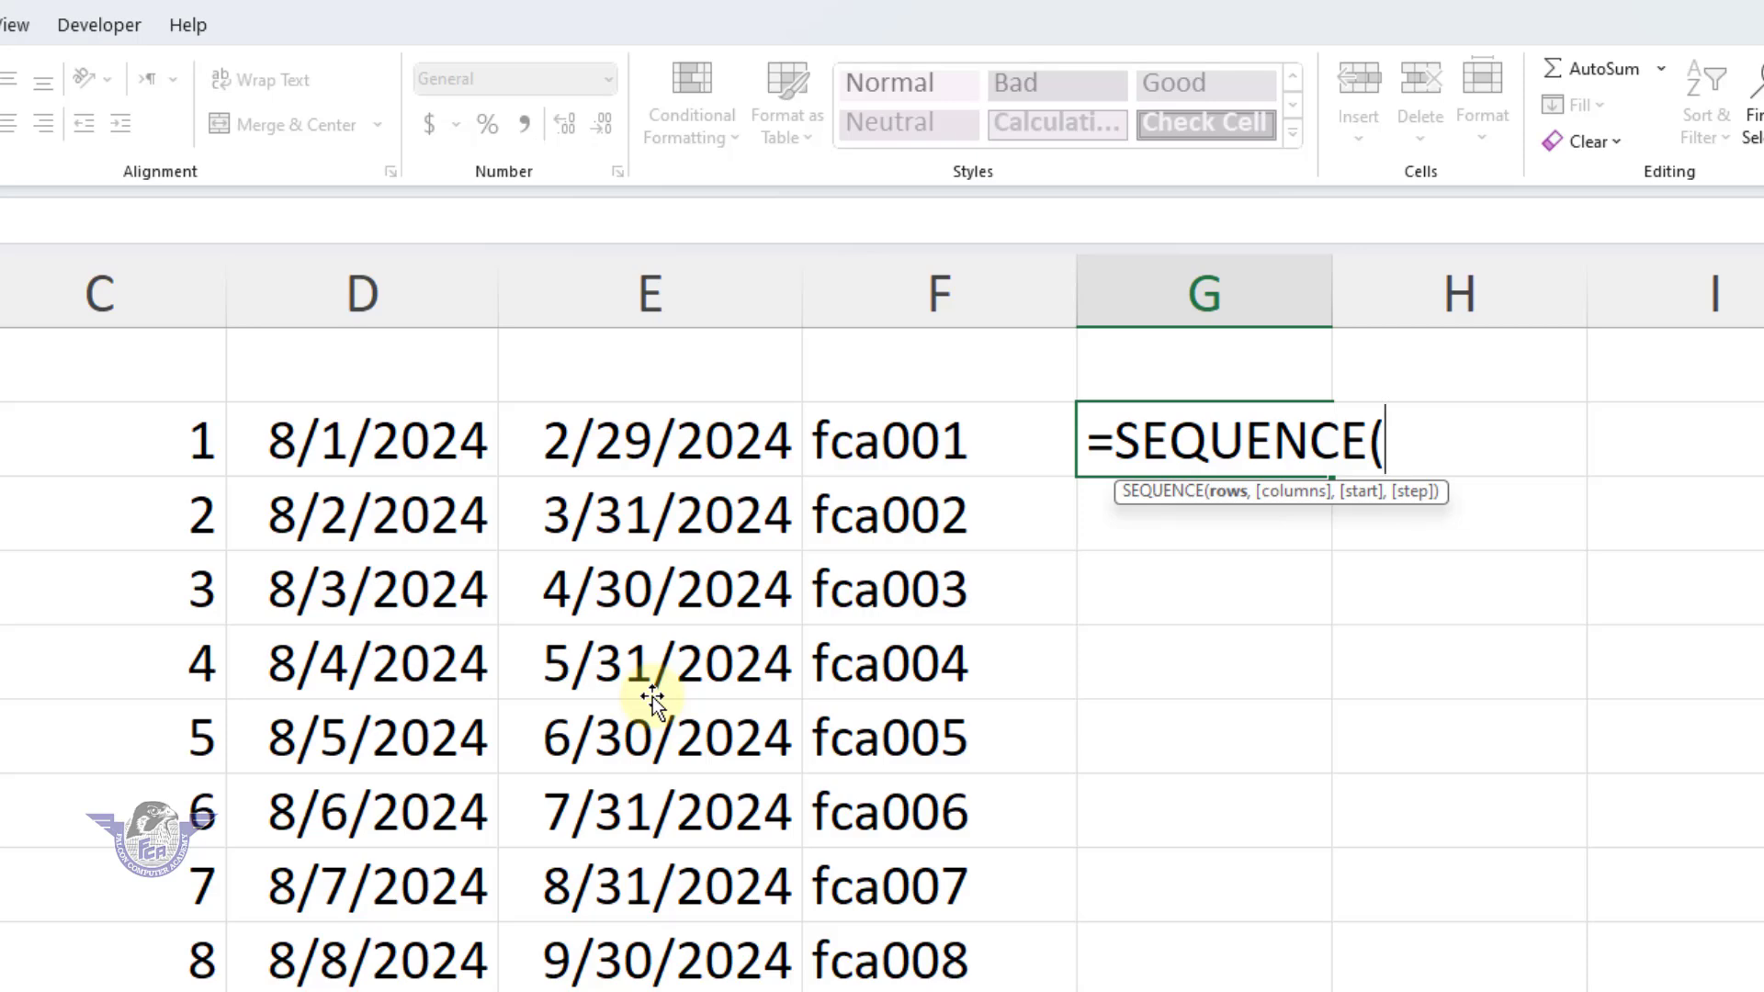
{"action": "type", "text": "18"}
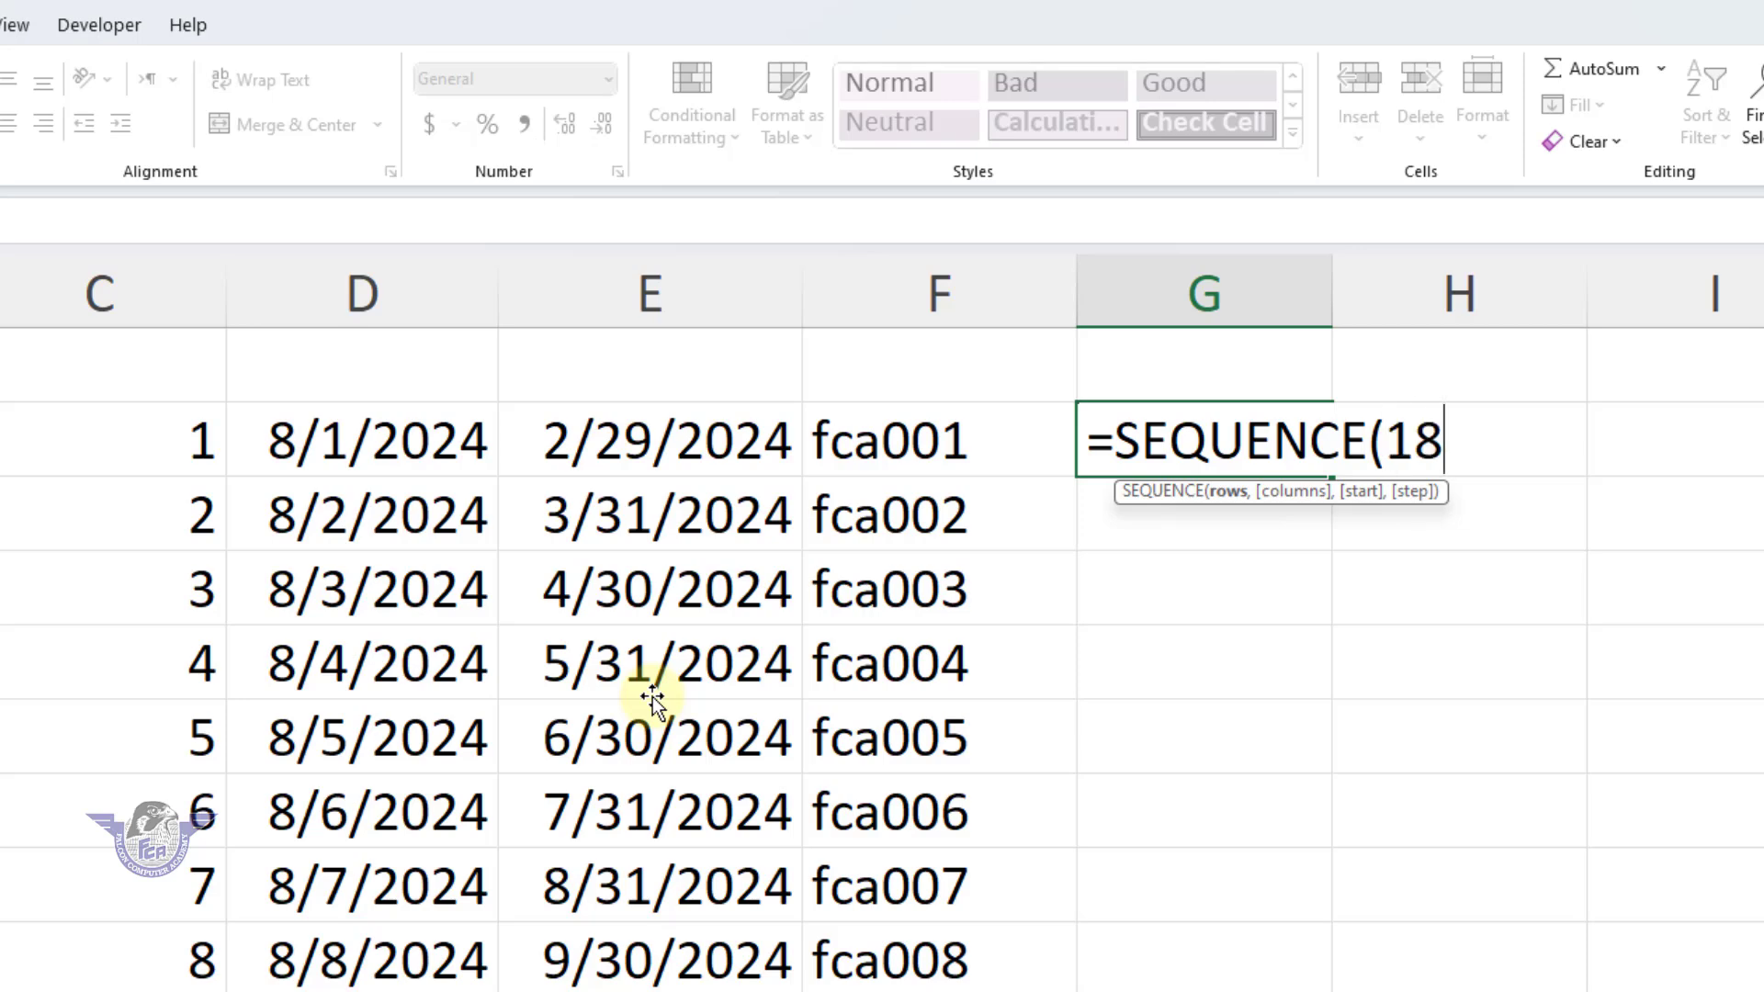
{"action": "type", "text": ","}
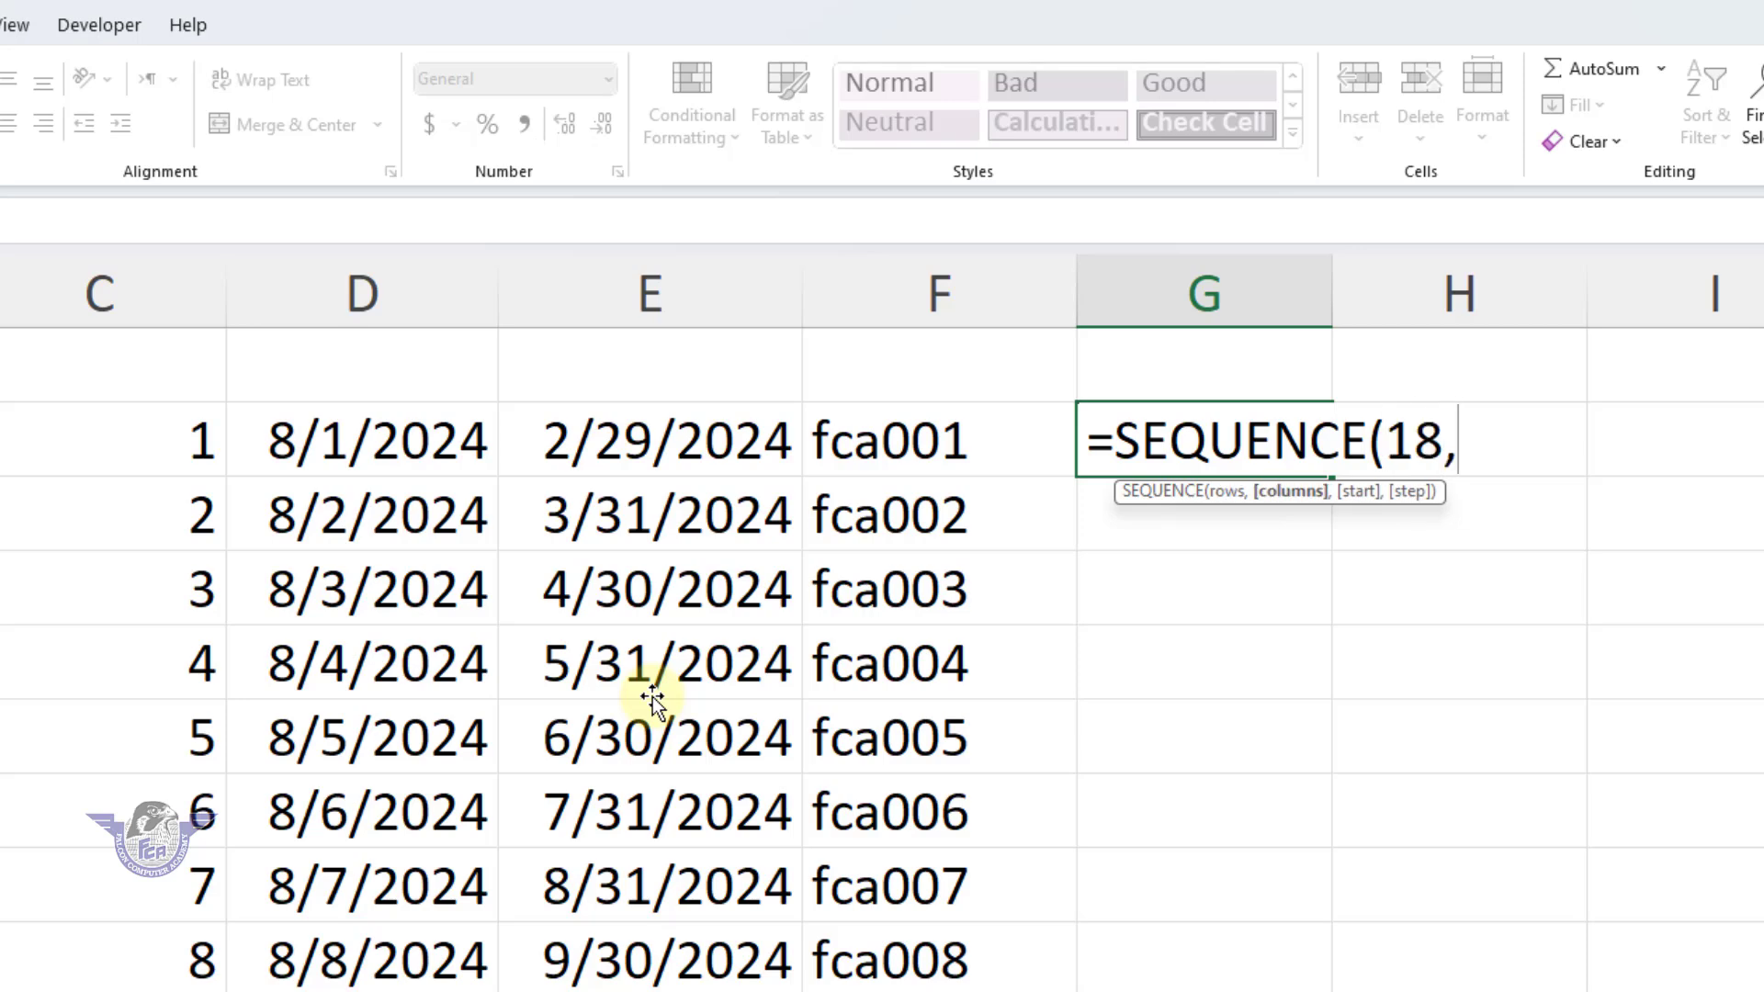
{"action": "type", "text": "1,"}
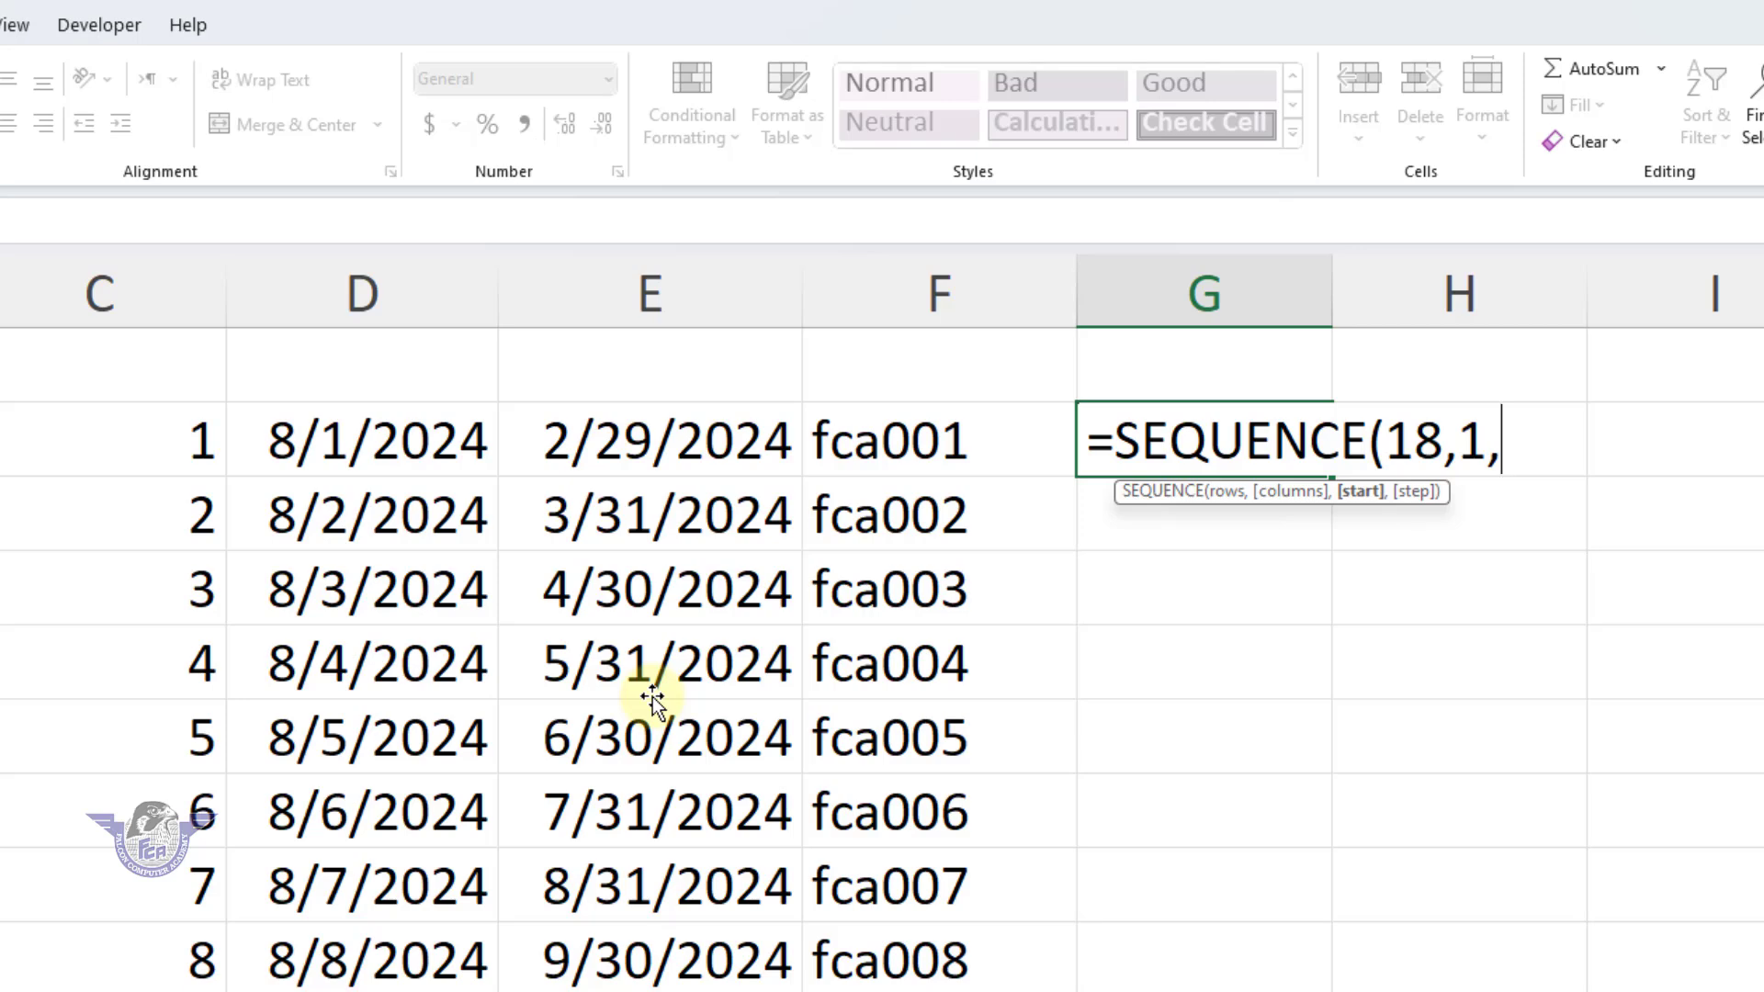
{"action": "left_click", "coordinate": [328, 446]}
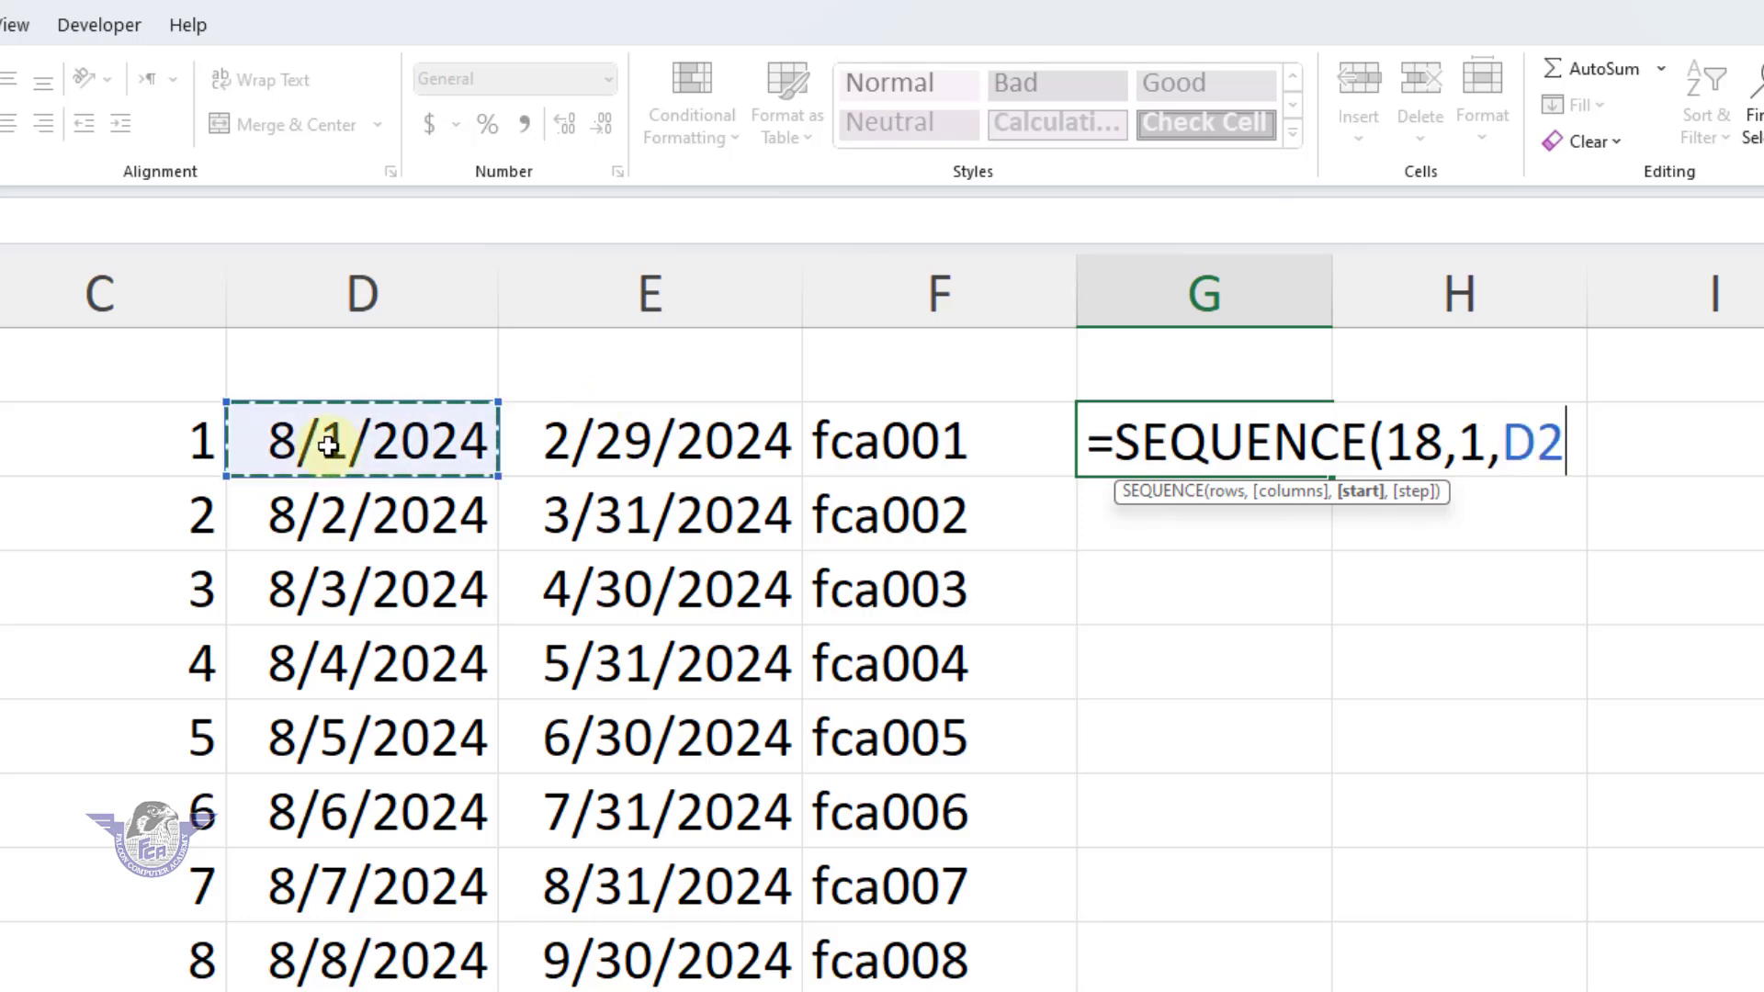
{"action": "type", "text": ",1"}
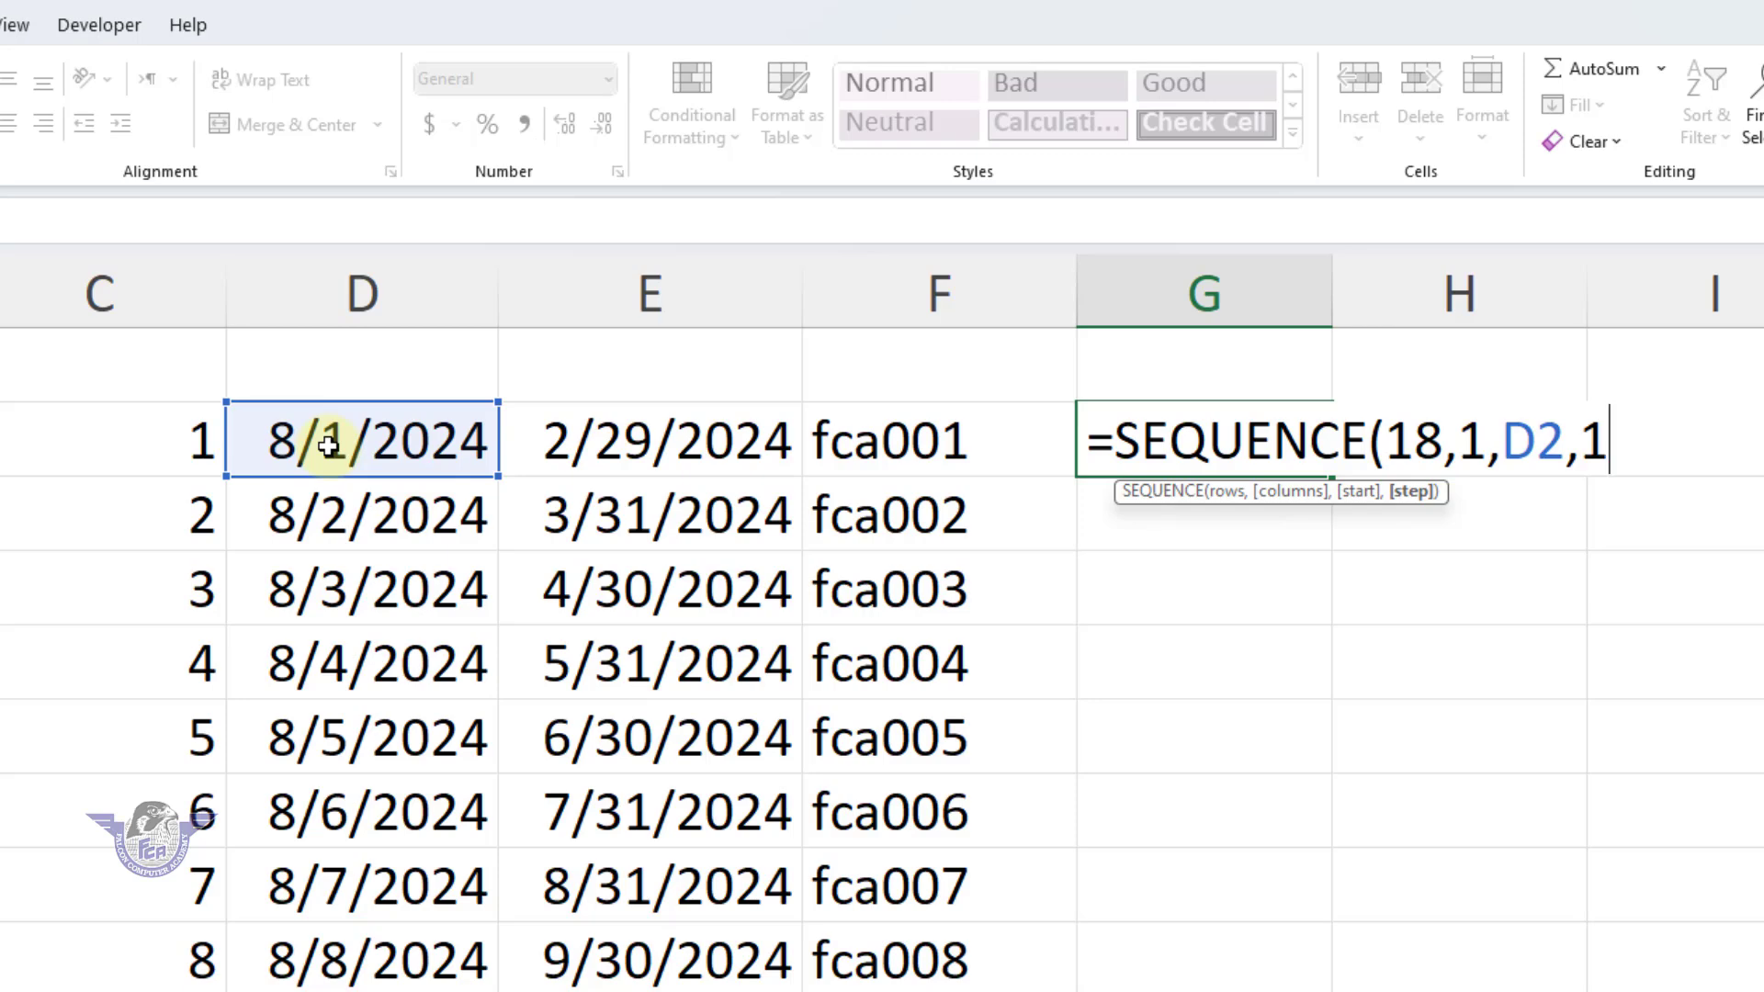
{"action": "type", "text": ")"}
{"action": "key", "text": "Return"}
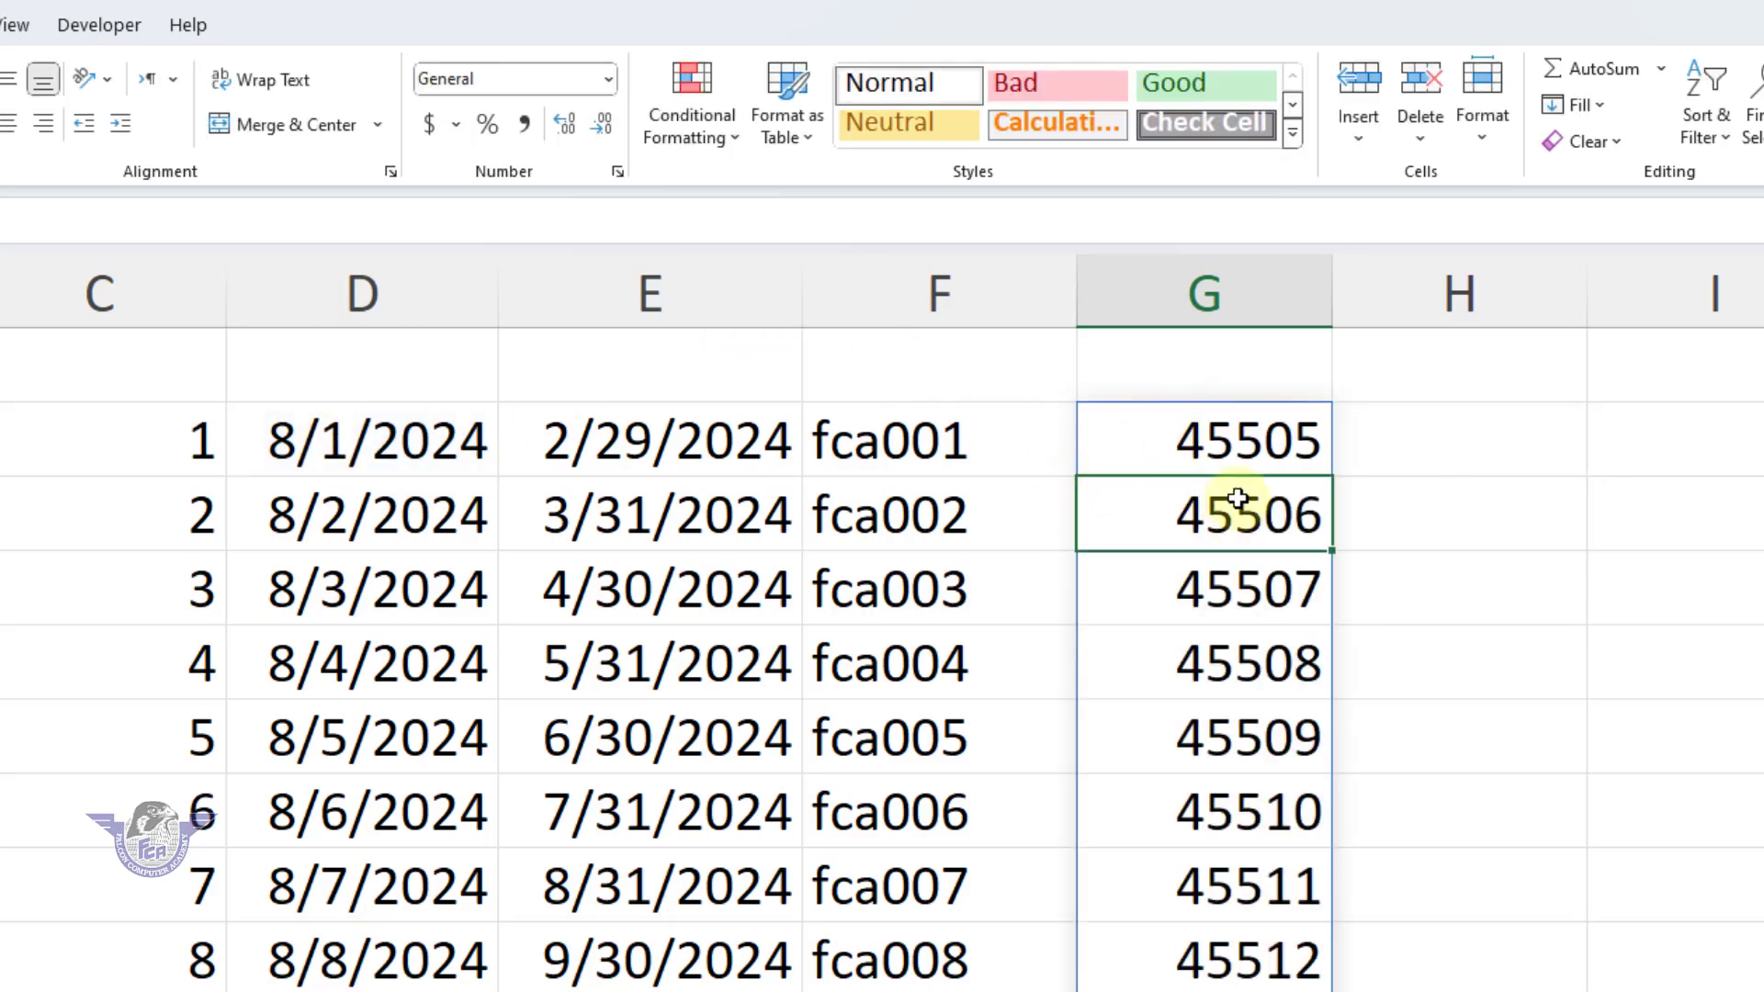
Format the serial numbers in G2:G19 as Short Date and check the list down to its last row
{"action": "left_click_drag", "start_coordinate": [1232, 445], "coordinate": [1233, 988]}
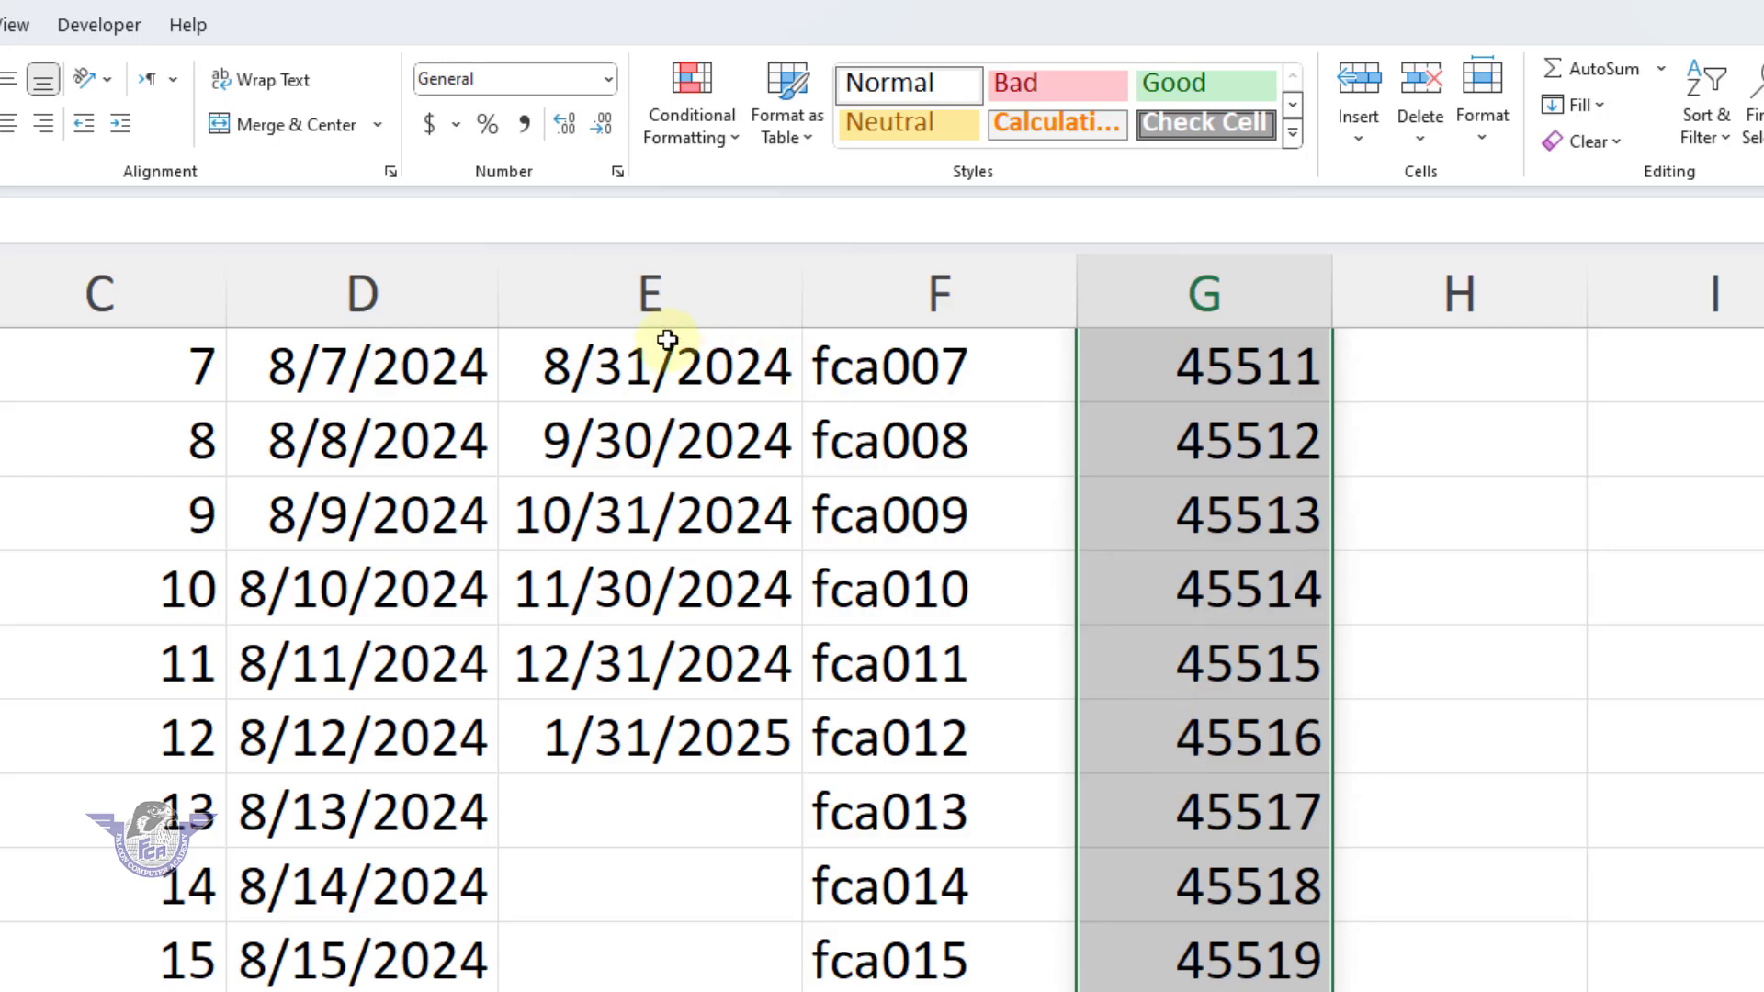
{"action": "left_click", "coordinate": [612, 77]}
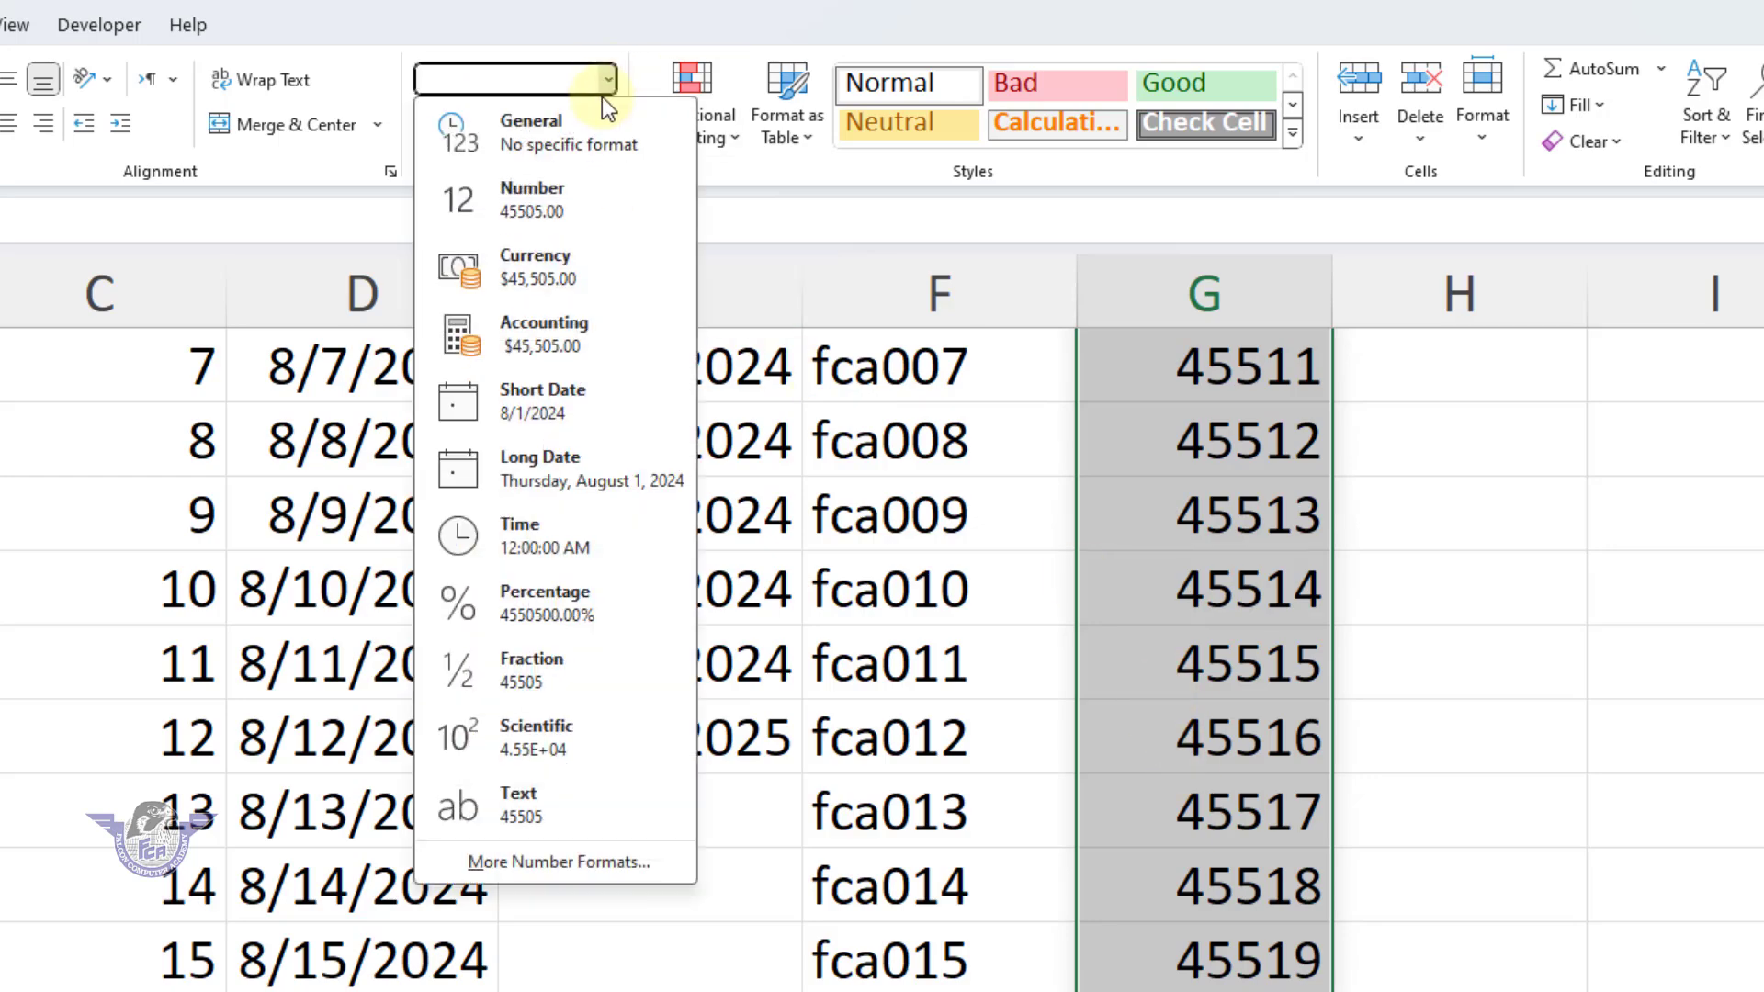
{"action": "left_click", "coordinate": [559, 388]}
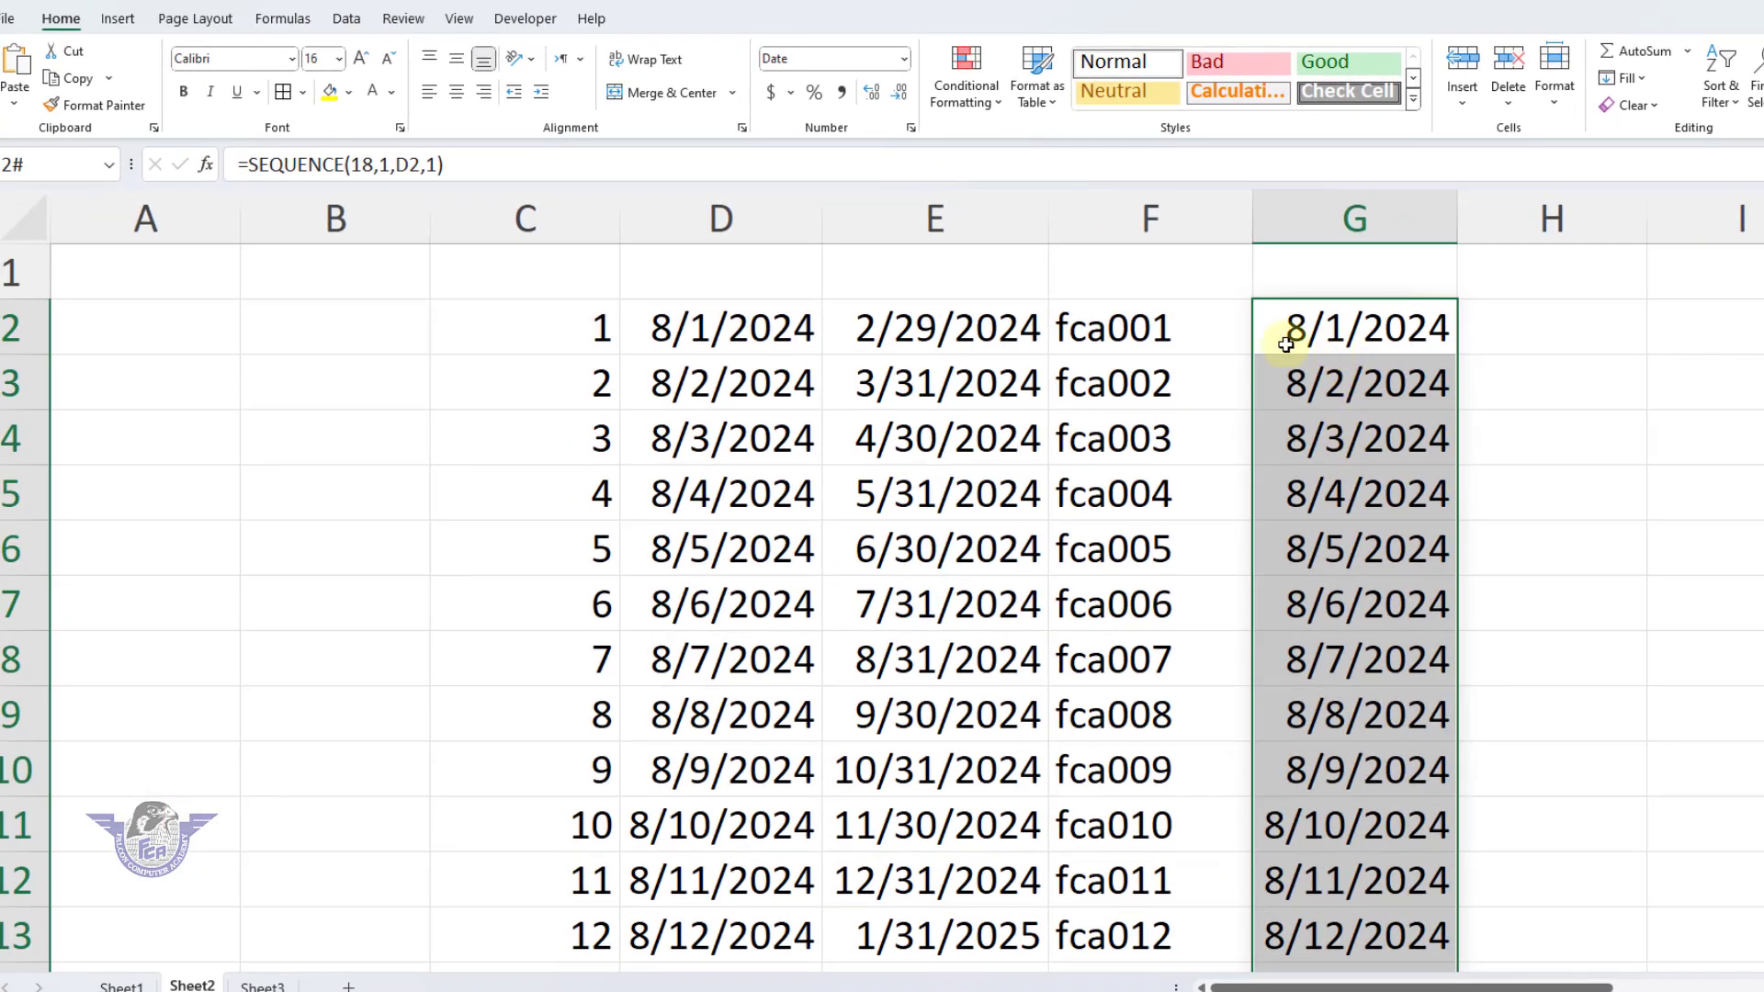
{"action": "scroll", "coordinate": [1338, 488], "scroll_direction": "down", "scroll_amount": 4}
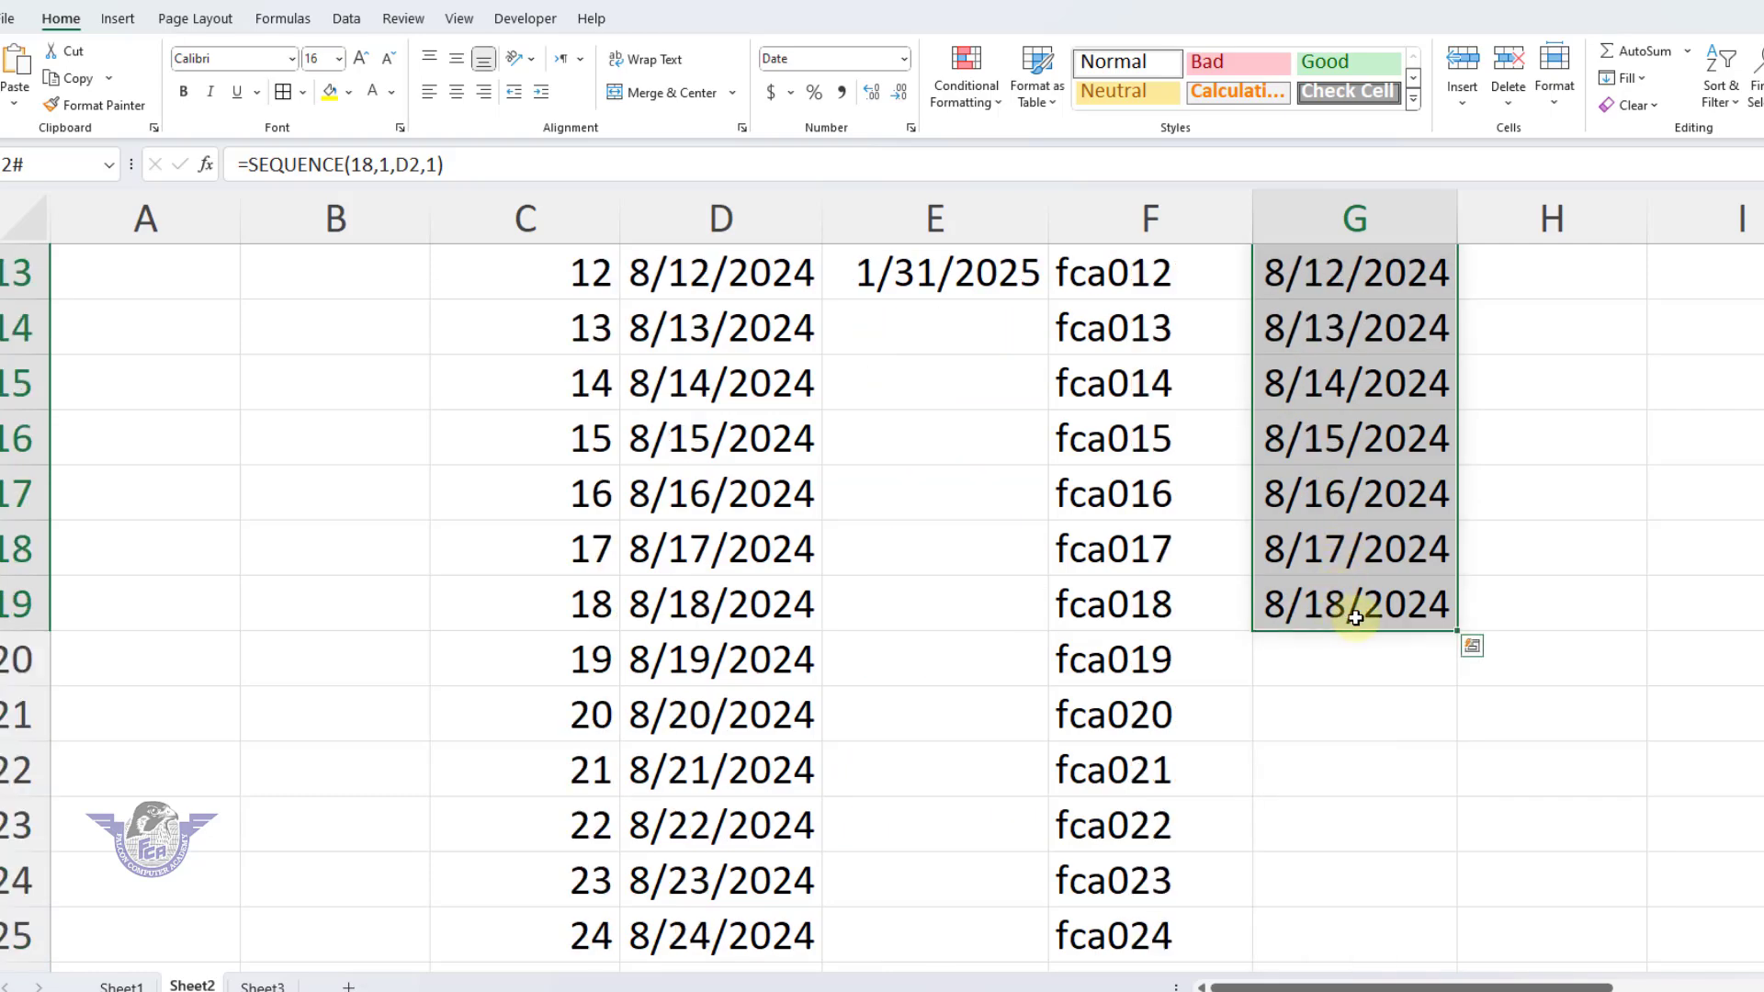
{"action": "scroll", "coordinate": [1357, 617], "scroll_direction": "up", "scroll_amount": 4}
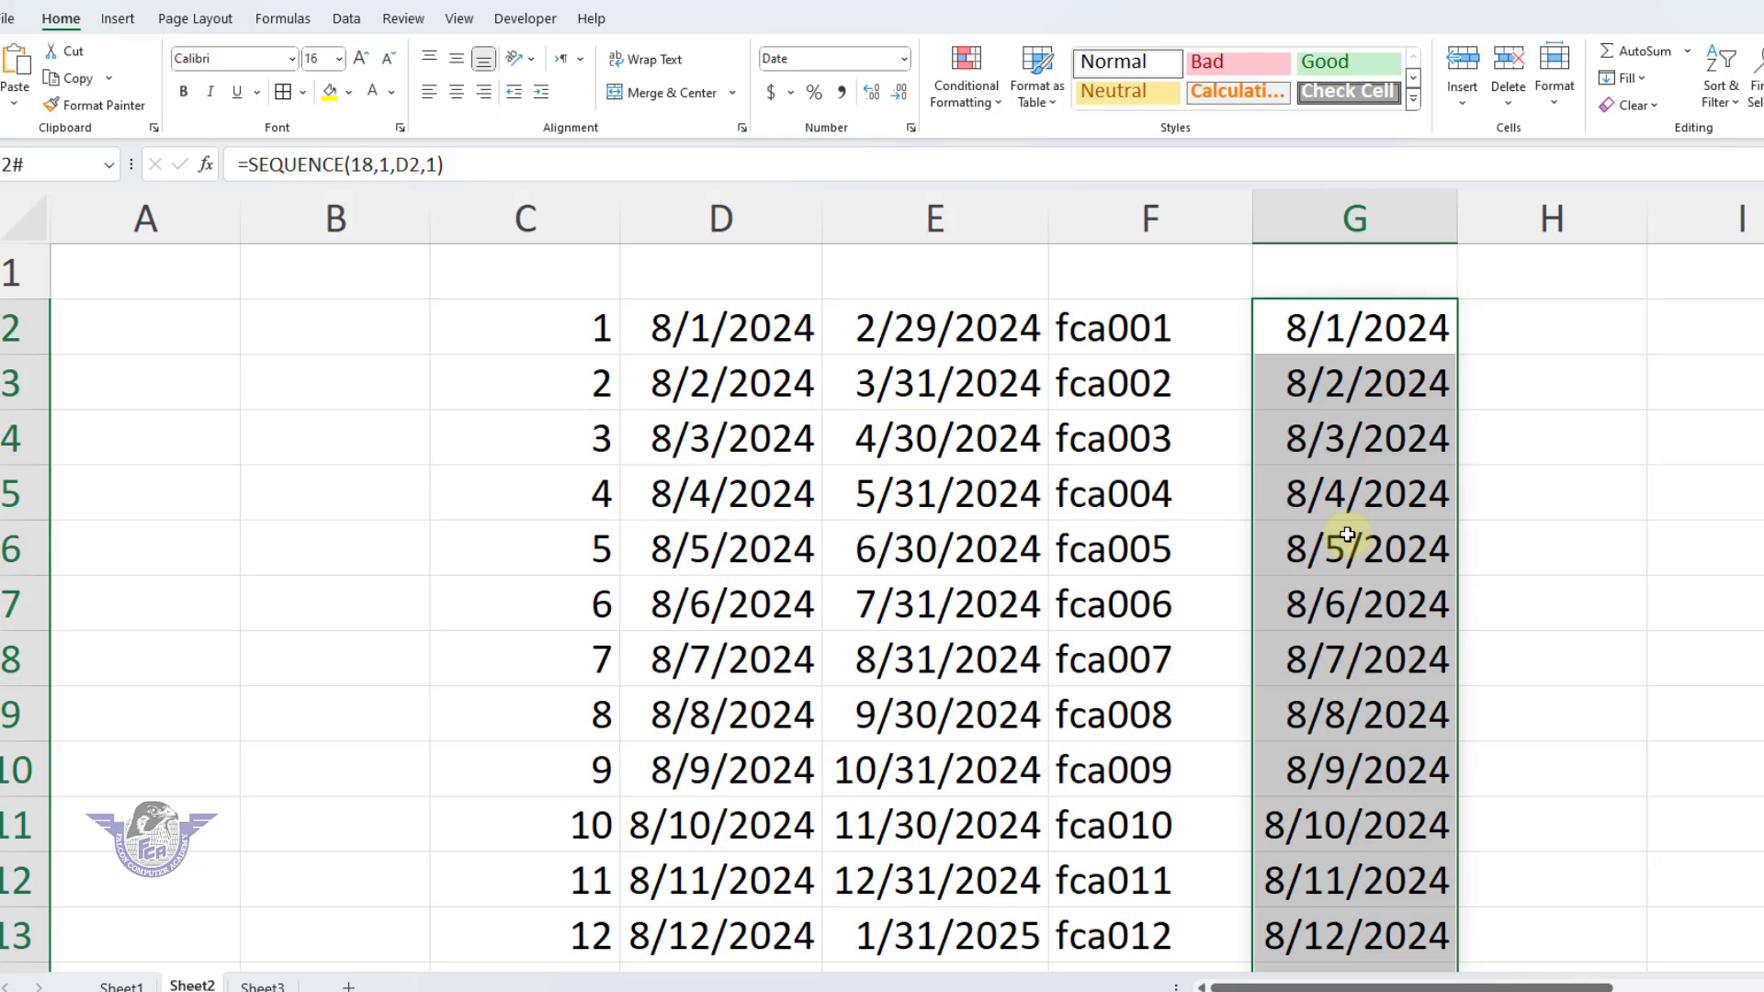
Enter =SEQUENCE(12,3,15) in cell H2 to fill a grid of twelve rows and three columns starting at 15
{"action": "key", "text": "Right"}
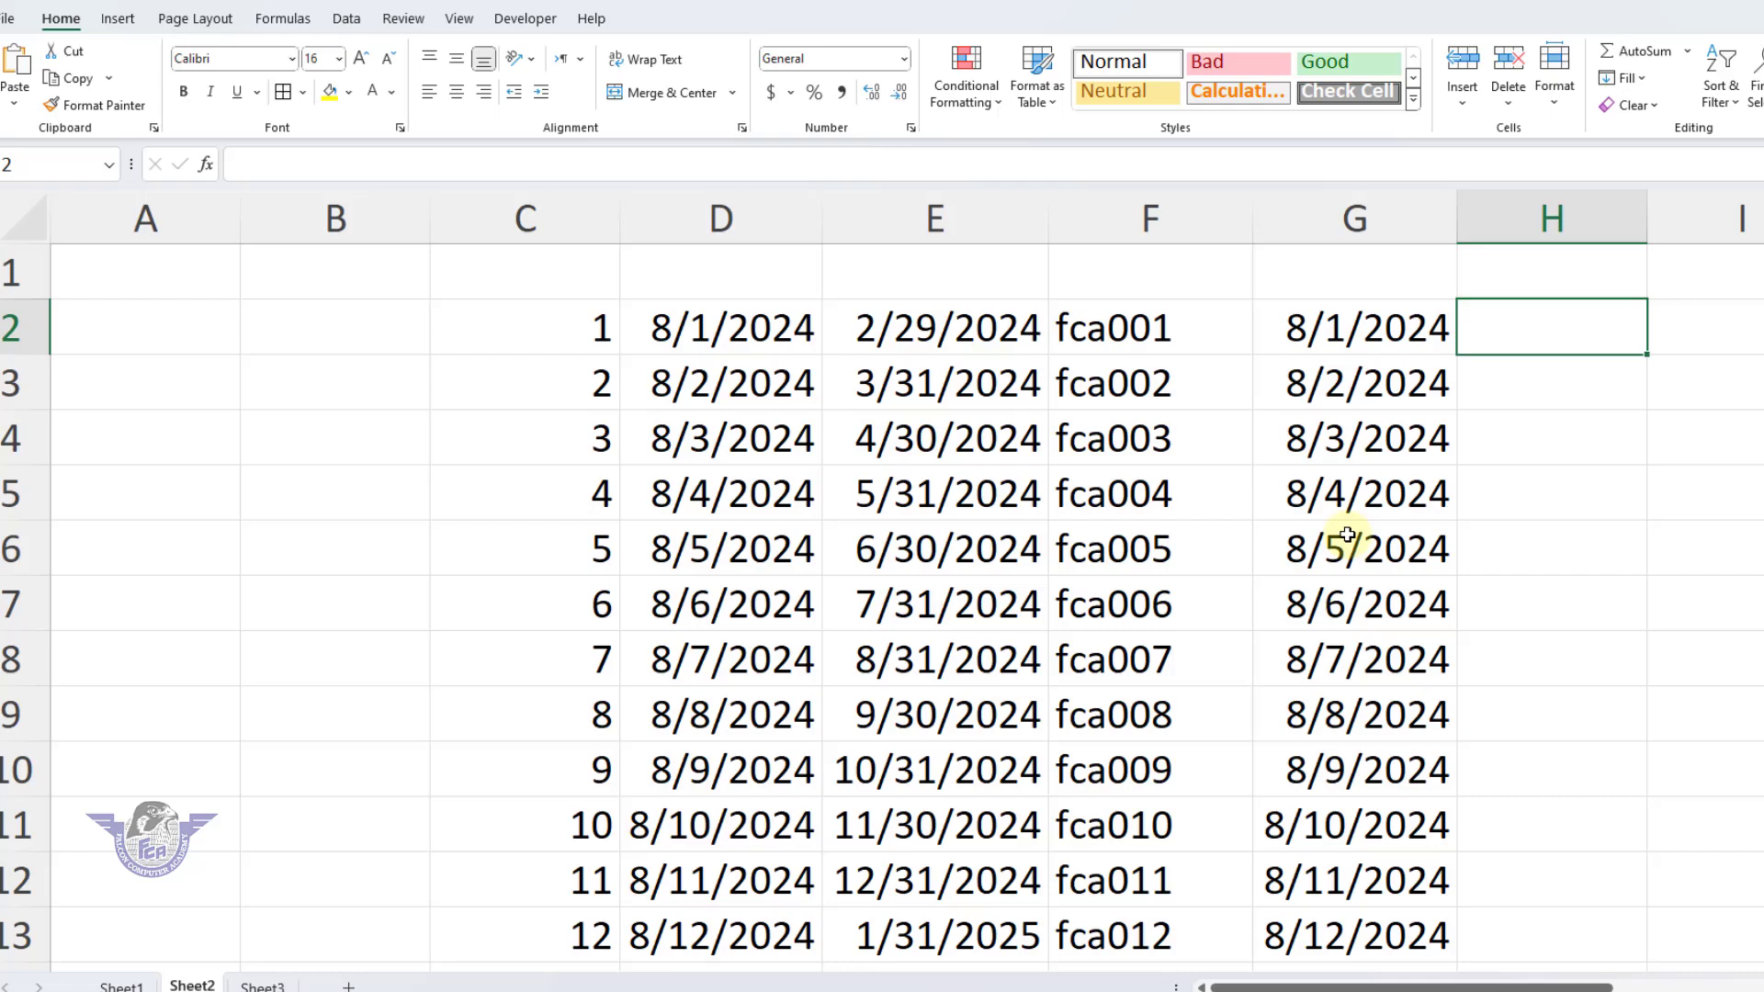
{"action": "type", "text": "=se"}
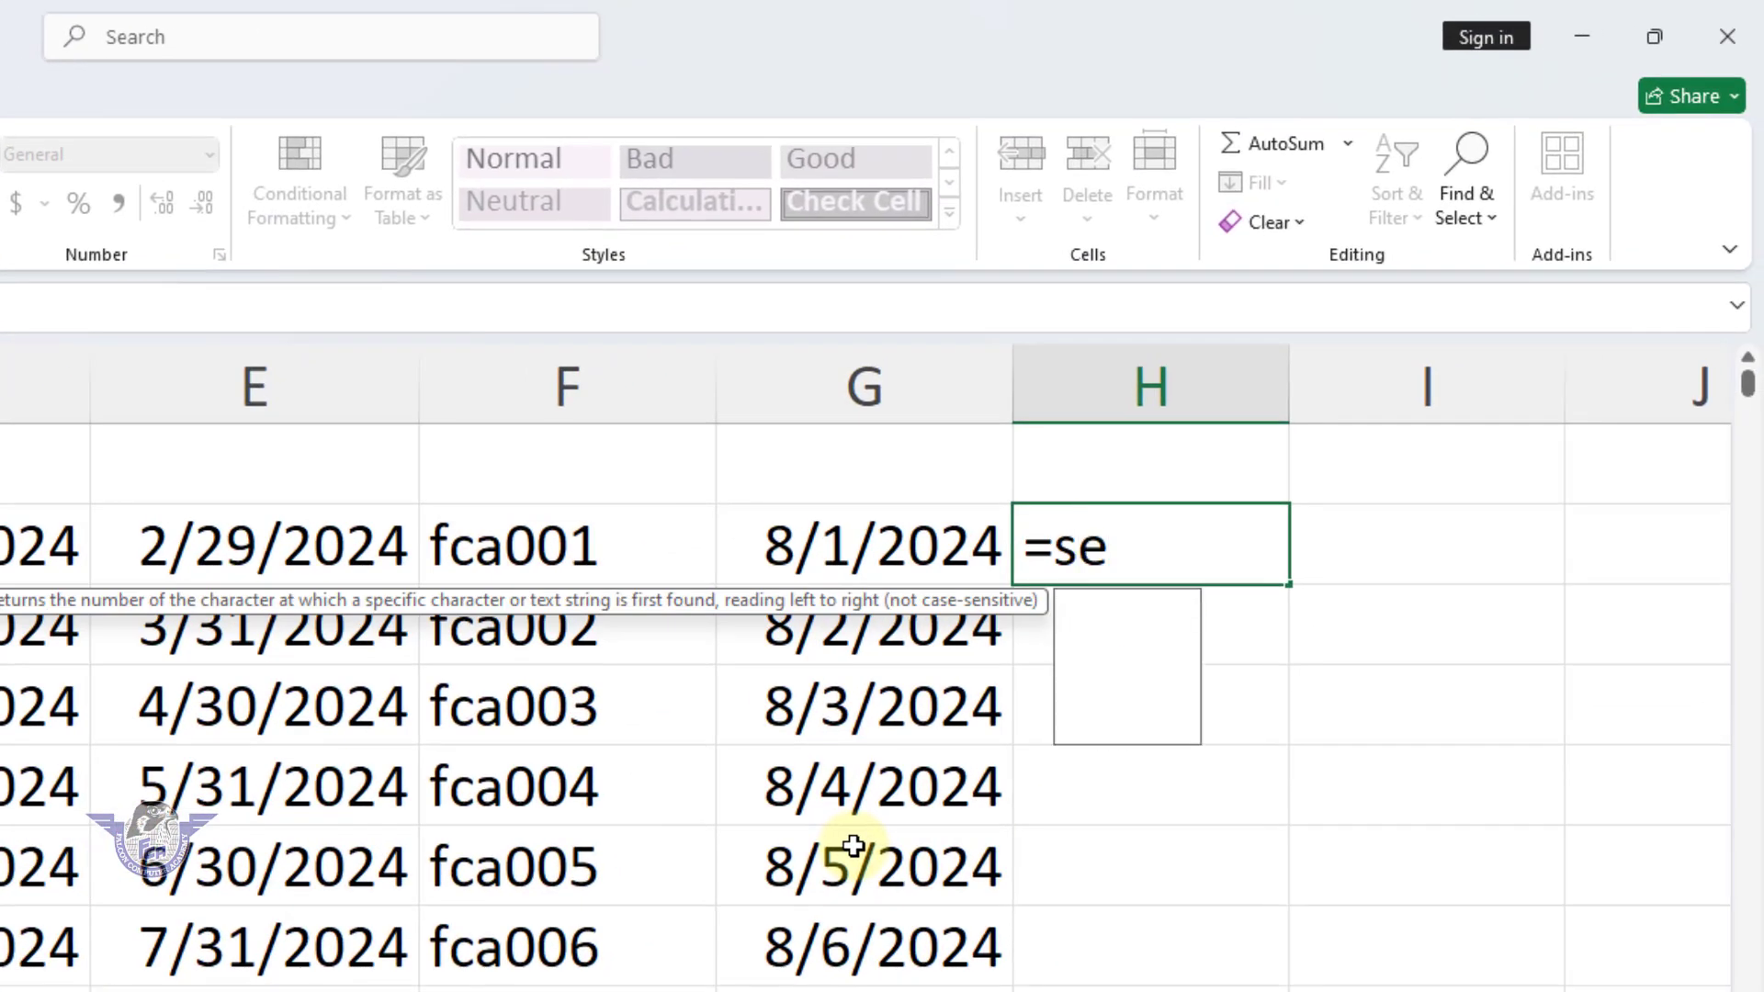
{"action": "type", "text": "q"}
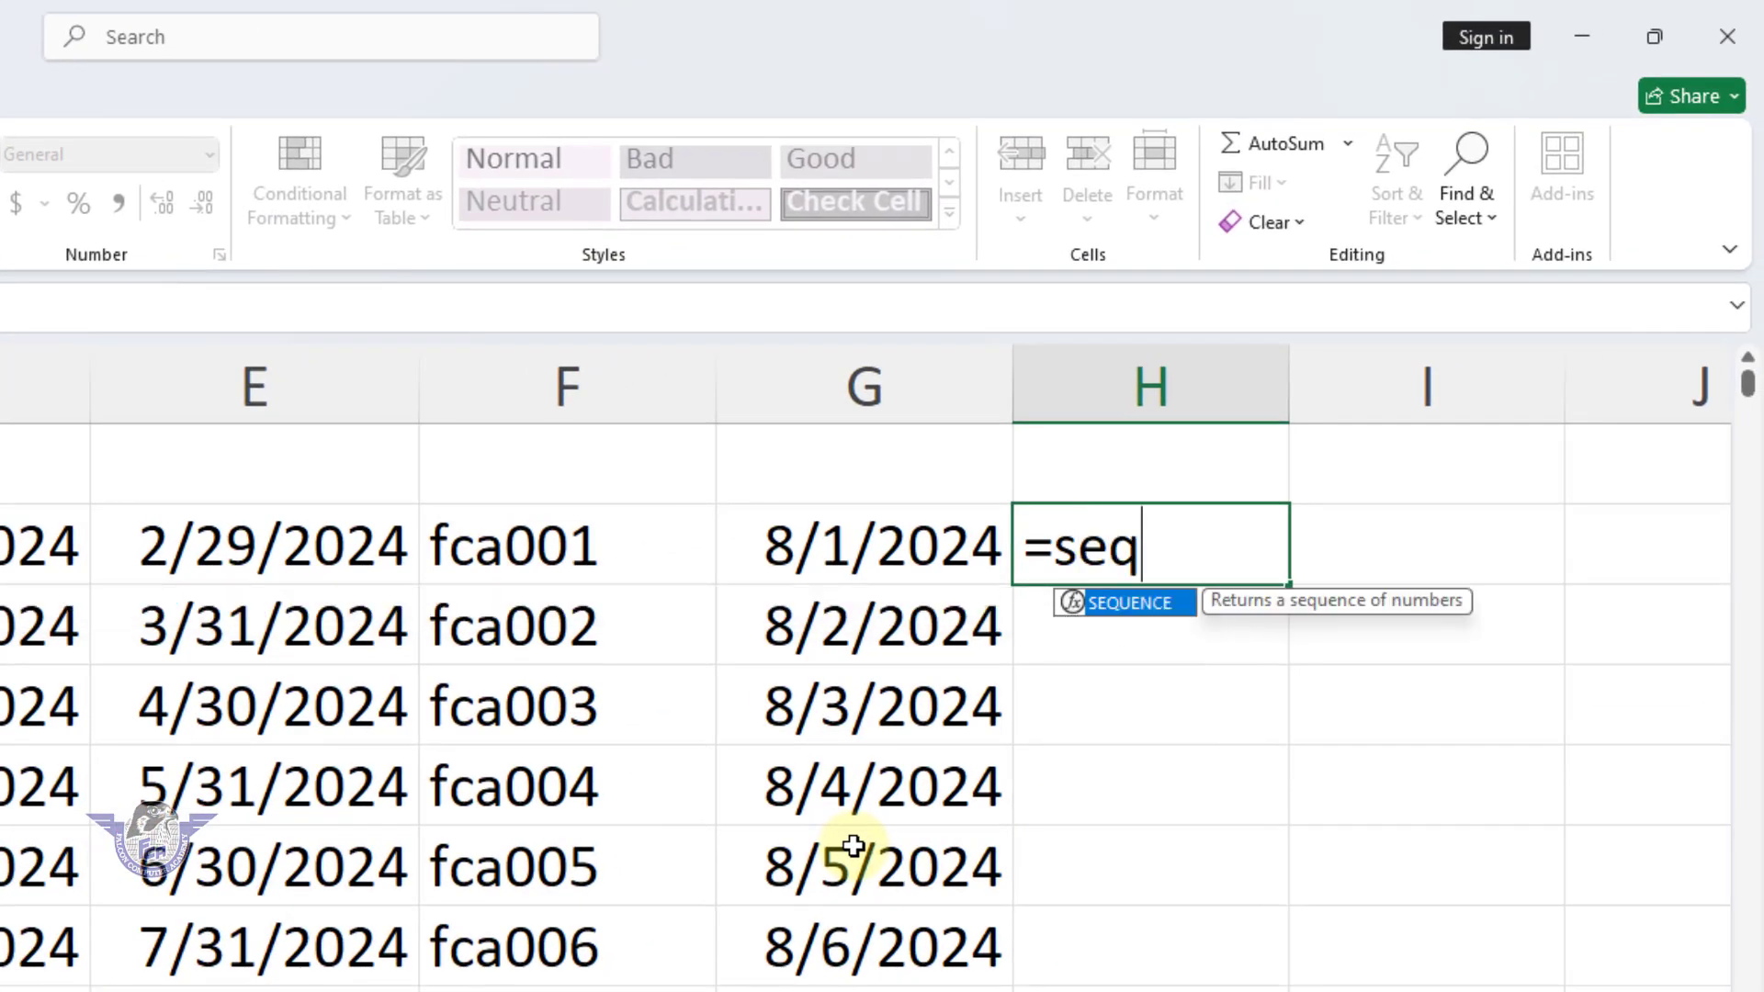
{"action": "key", "text": "Tab"}
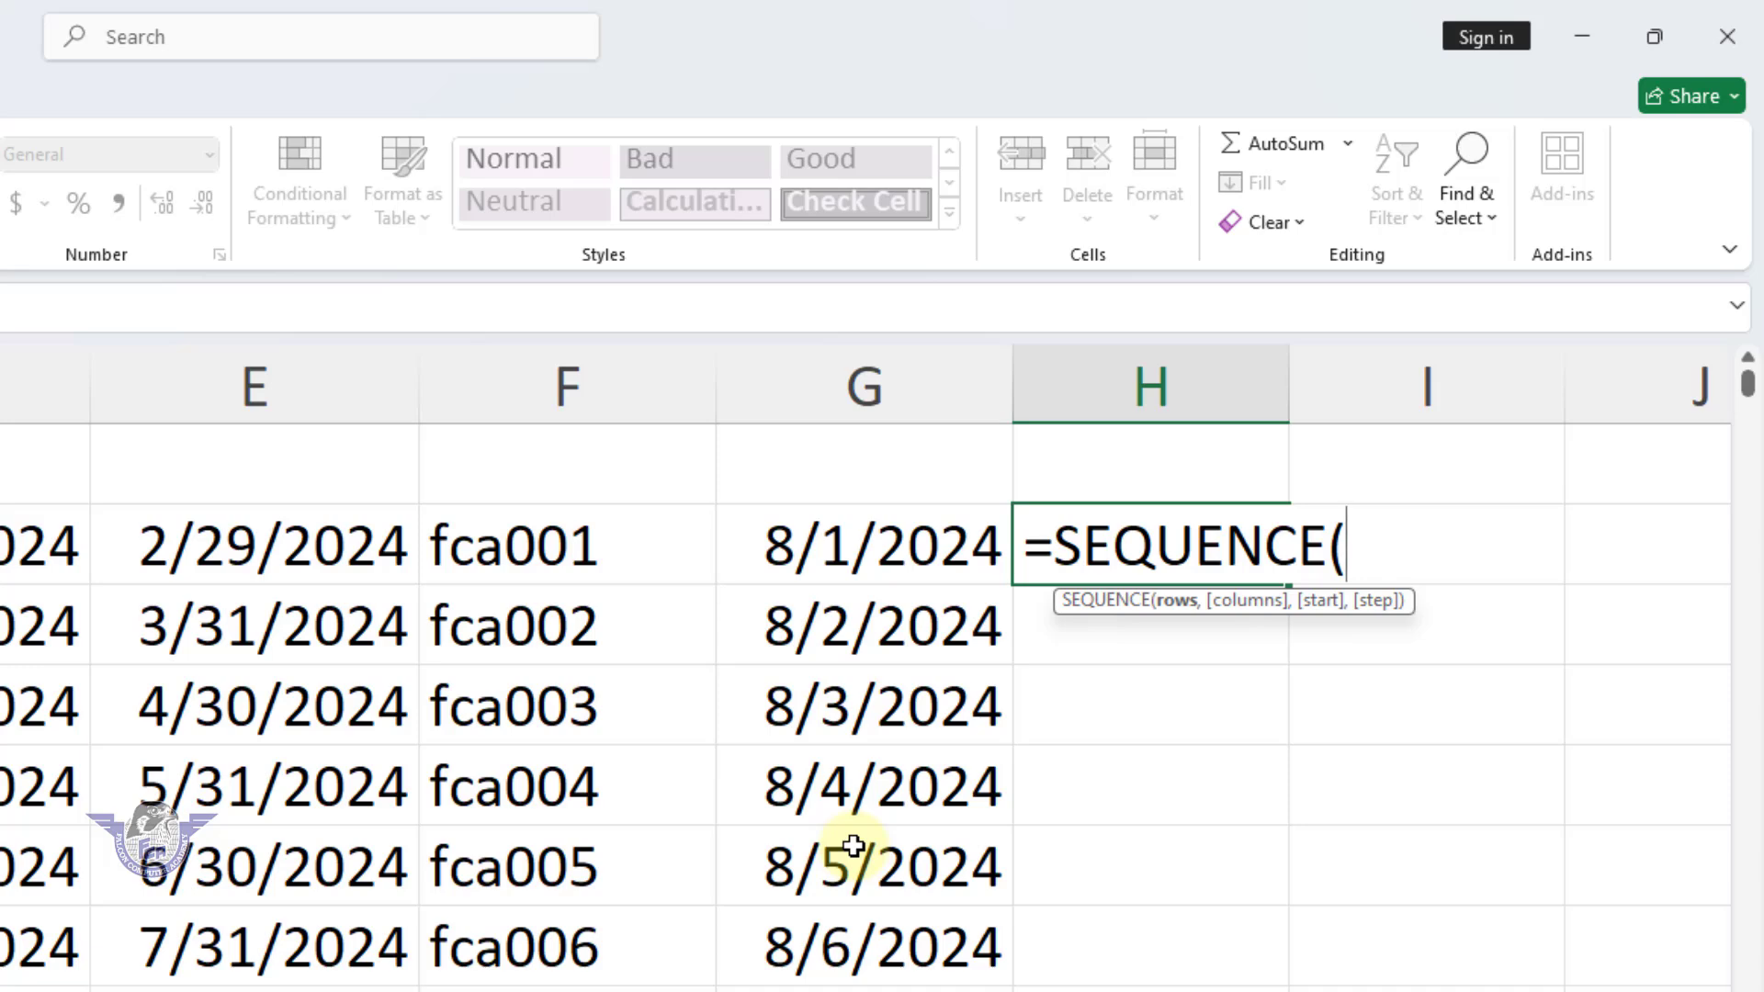
{"action": "type", "text": "12,"}
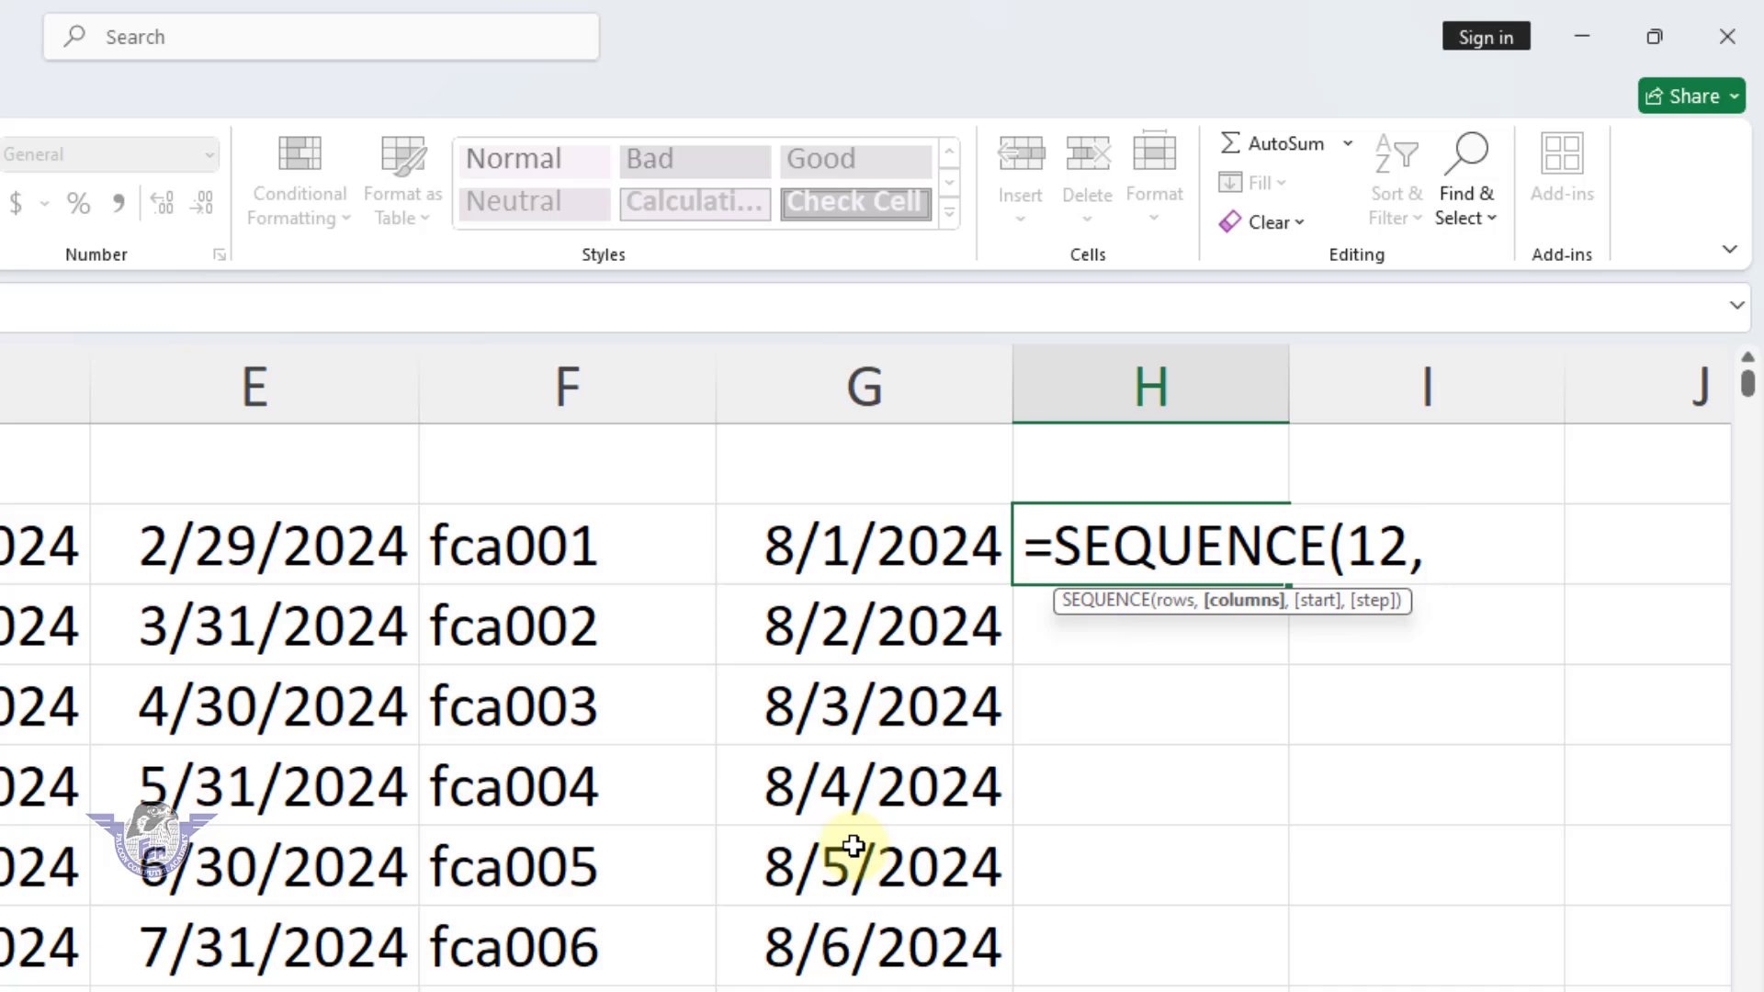
{"action": "type", "text": "3,"}
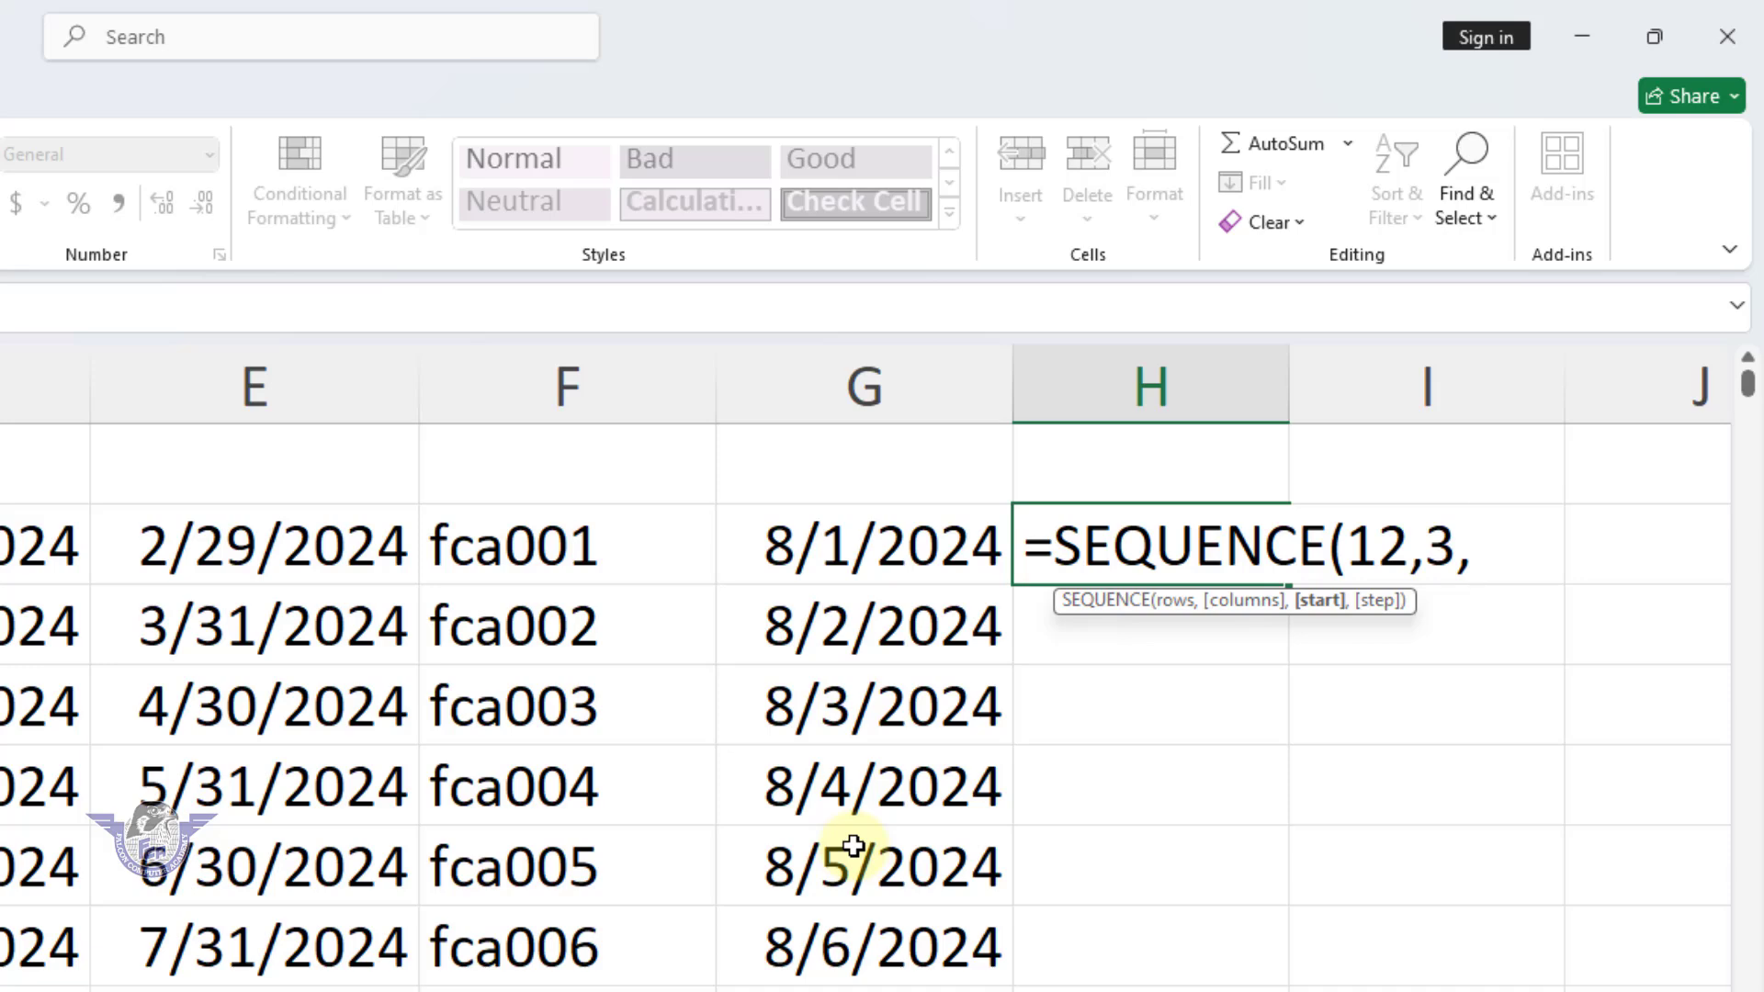
{"action": "type", "text": "15"}
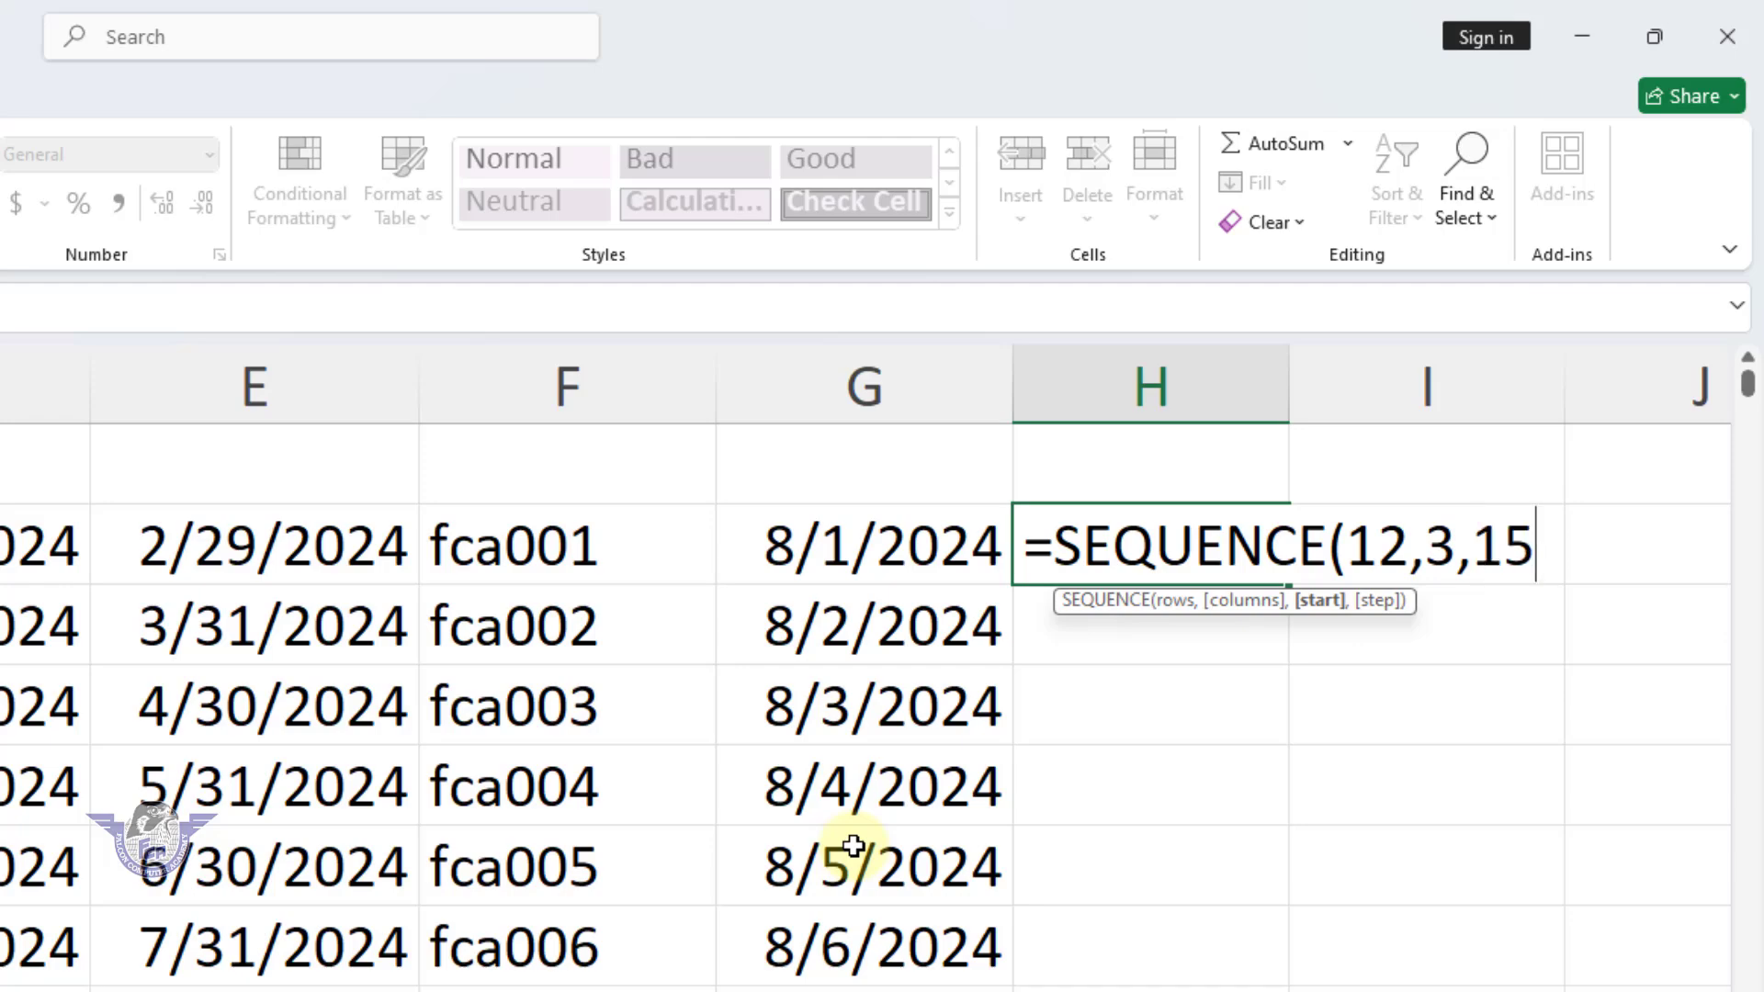
{"action": "type", "text": ")"}
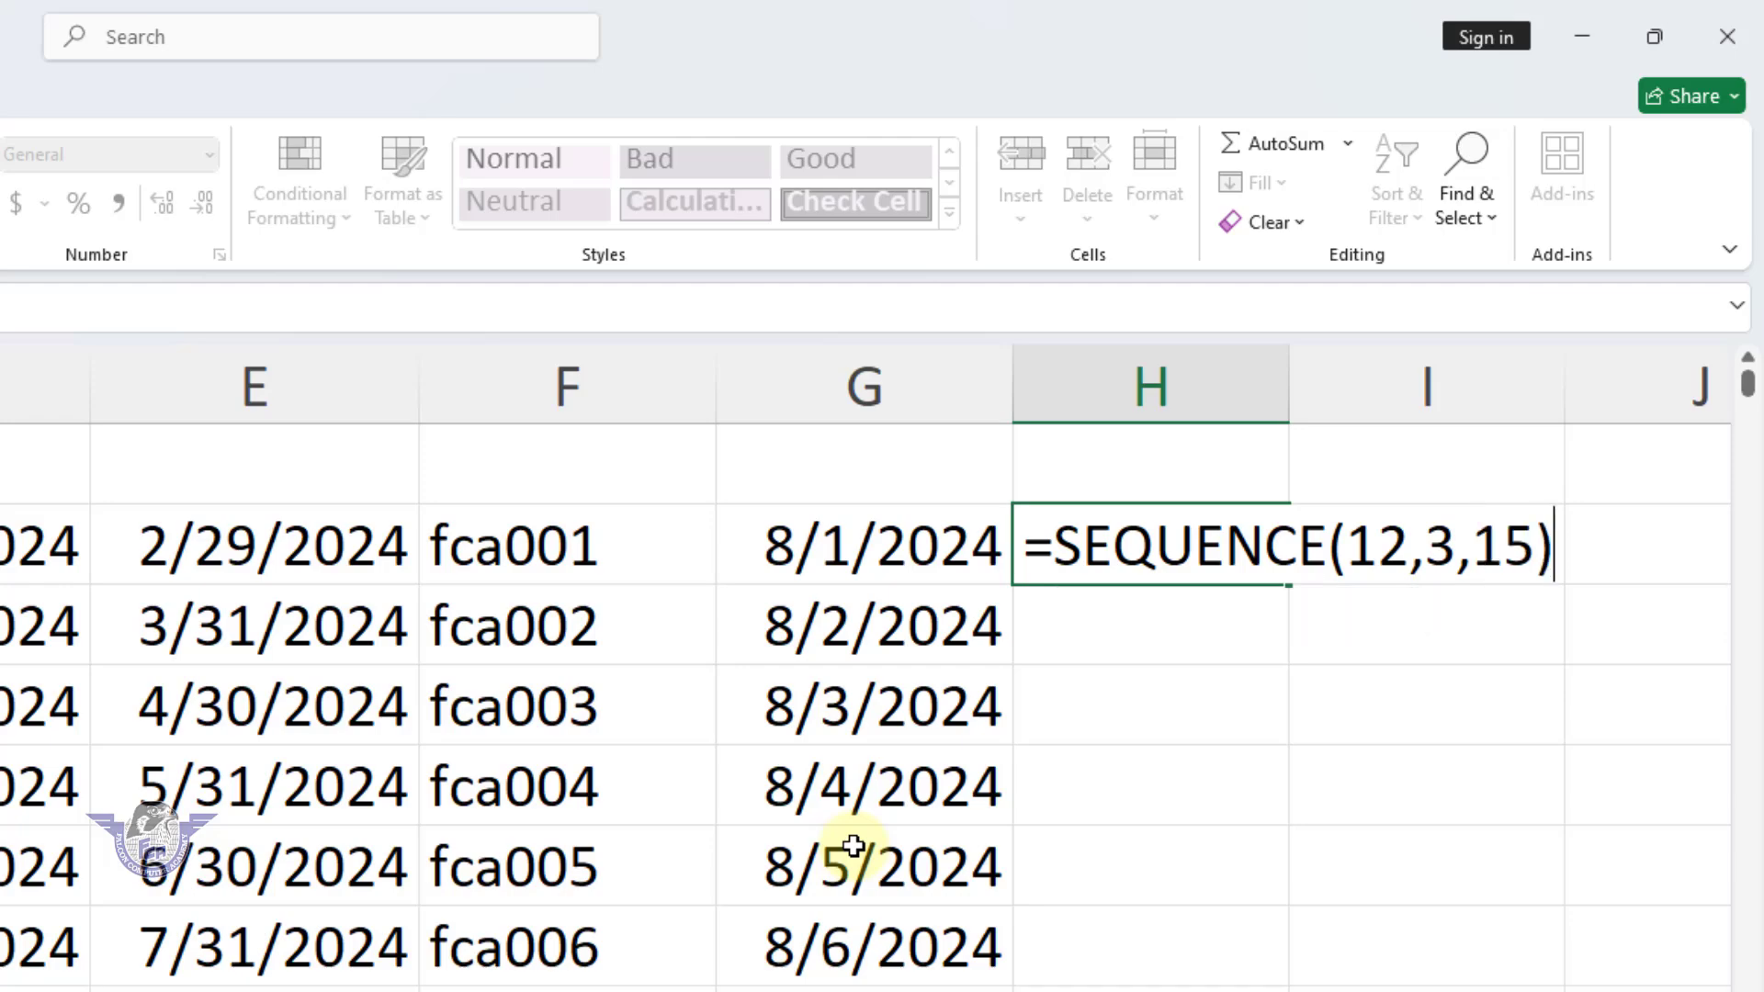
{"action": "key", "text": "Return"}
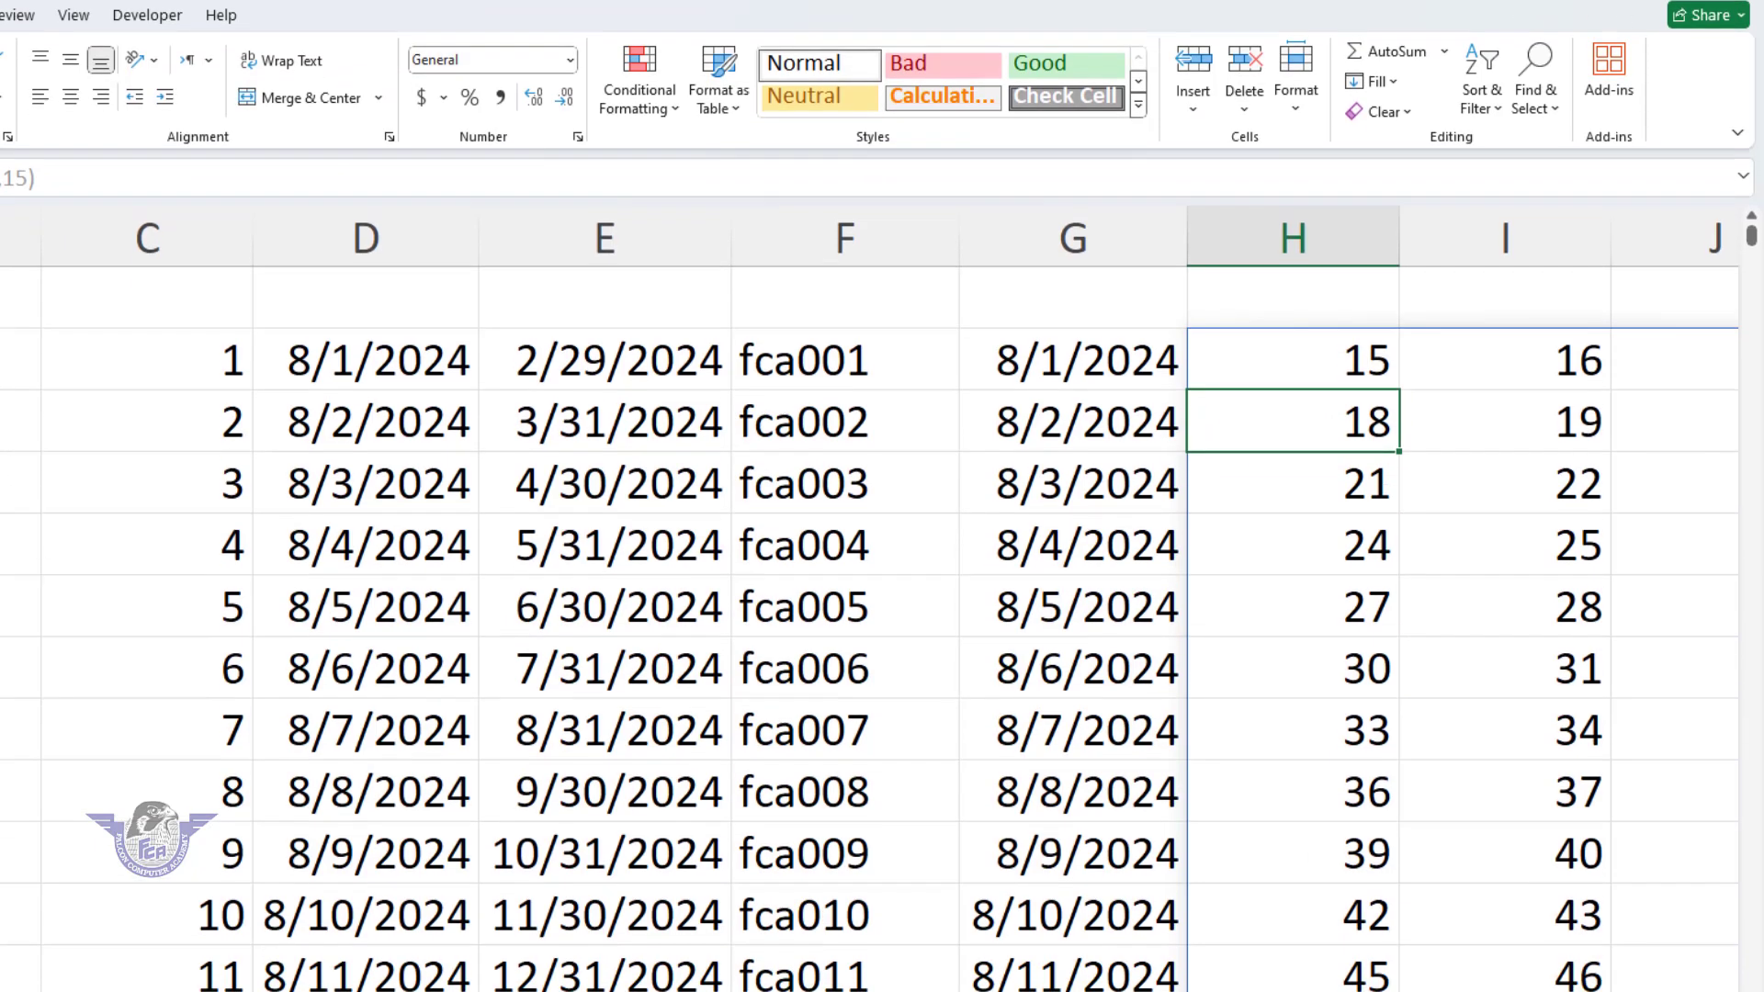
Examine how the numbers progress down the first rows of columns H, I and J in the three-column sequence
{"action": "left_click_drag", "start_coordinate": [1238, 907], "coordinate": [1321, 897]}
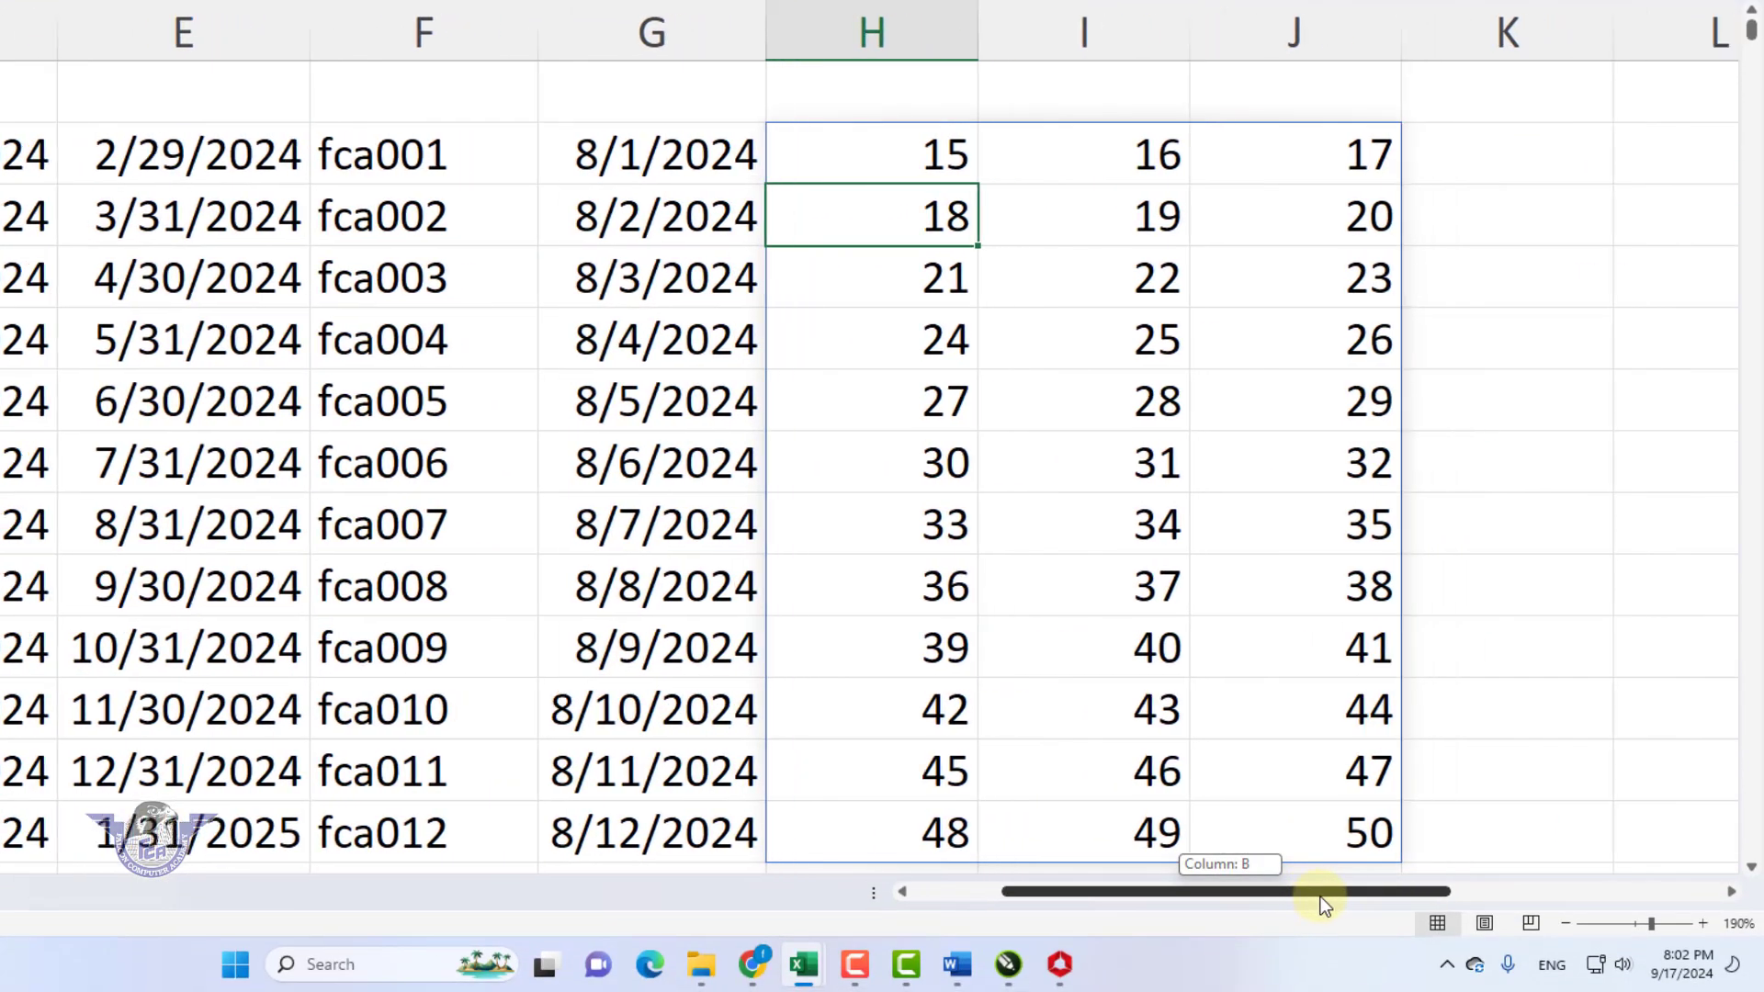
{"action": "left_click", "coordinate": [931, 163]}
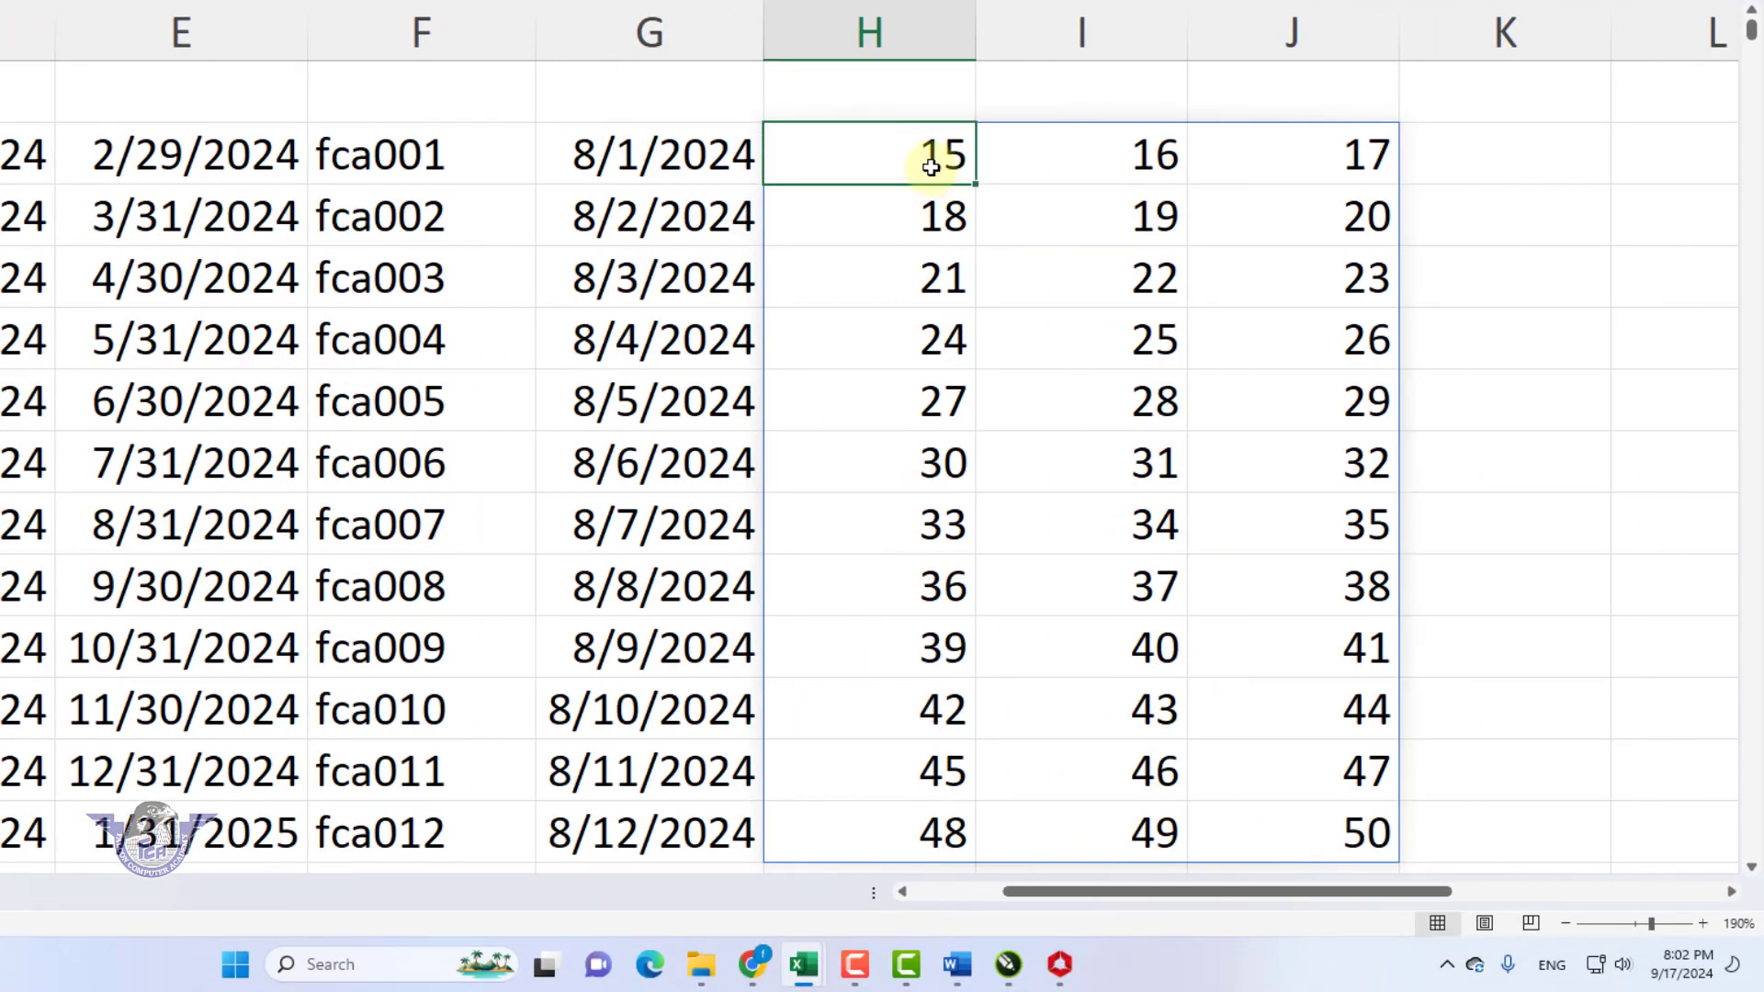
{"action": "left_click", "coordinate": [937, 227]}
{"action": "left_click", "coordinate": [937, 276]}
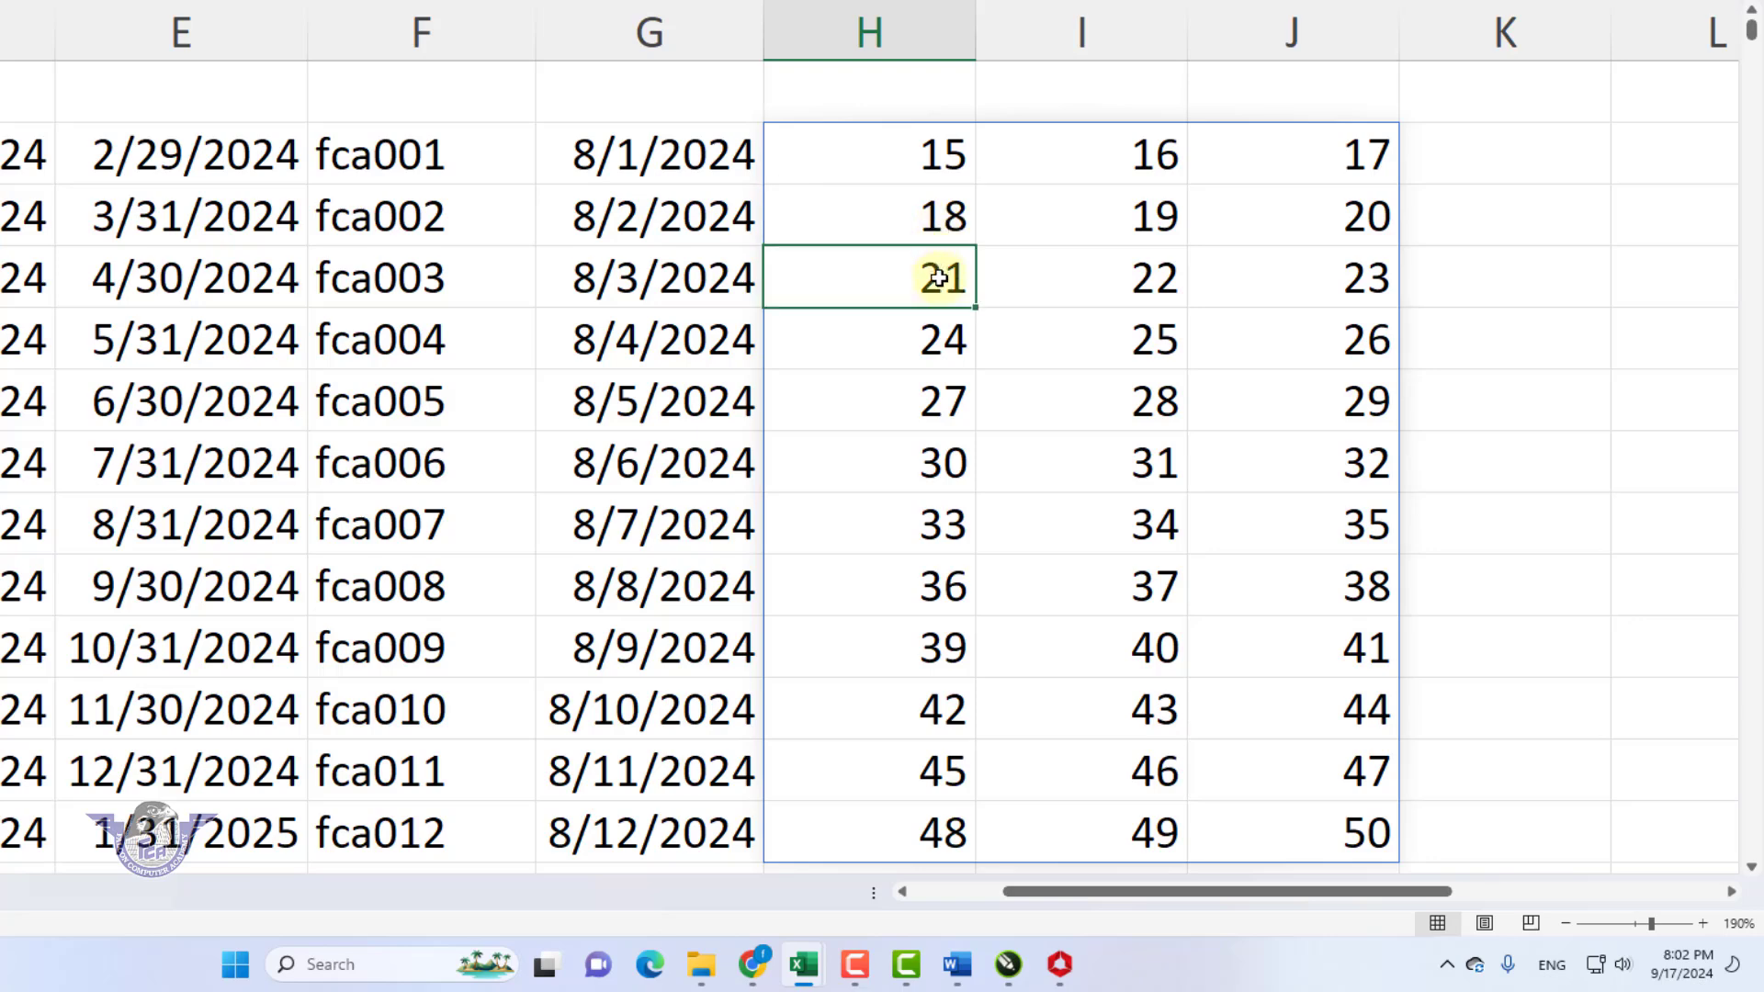
{"action": "left_click", "coordinate": [944, 343]}
{"action": "left_click", "coordinate": [946, 401]}
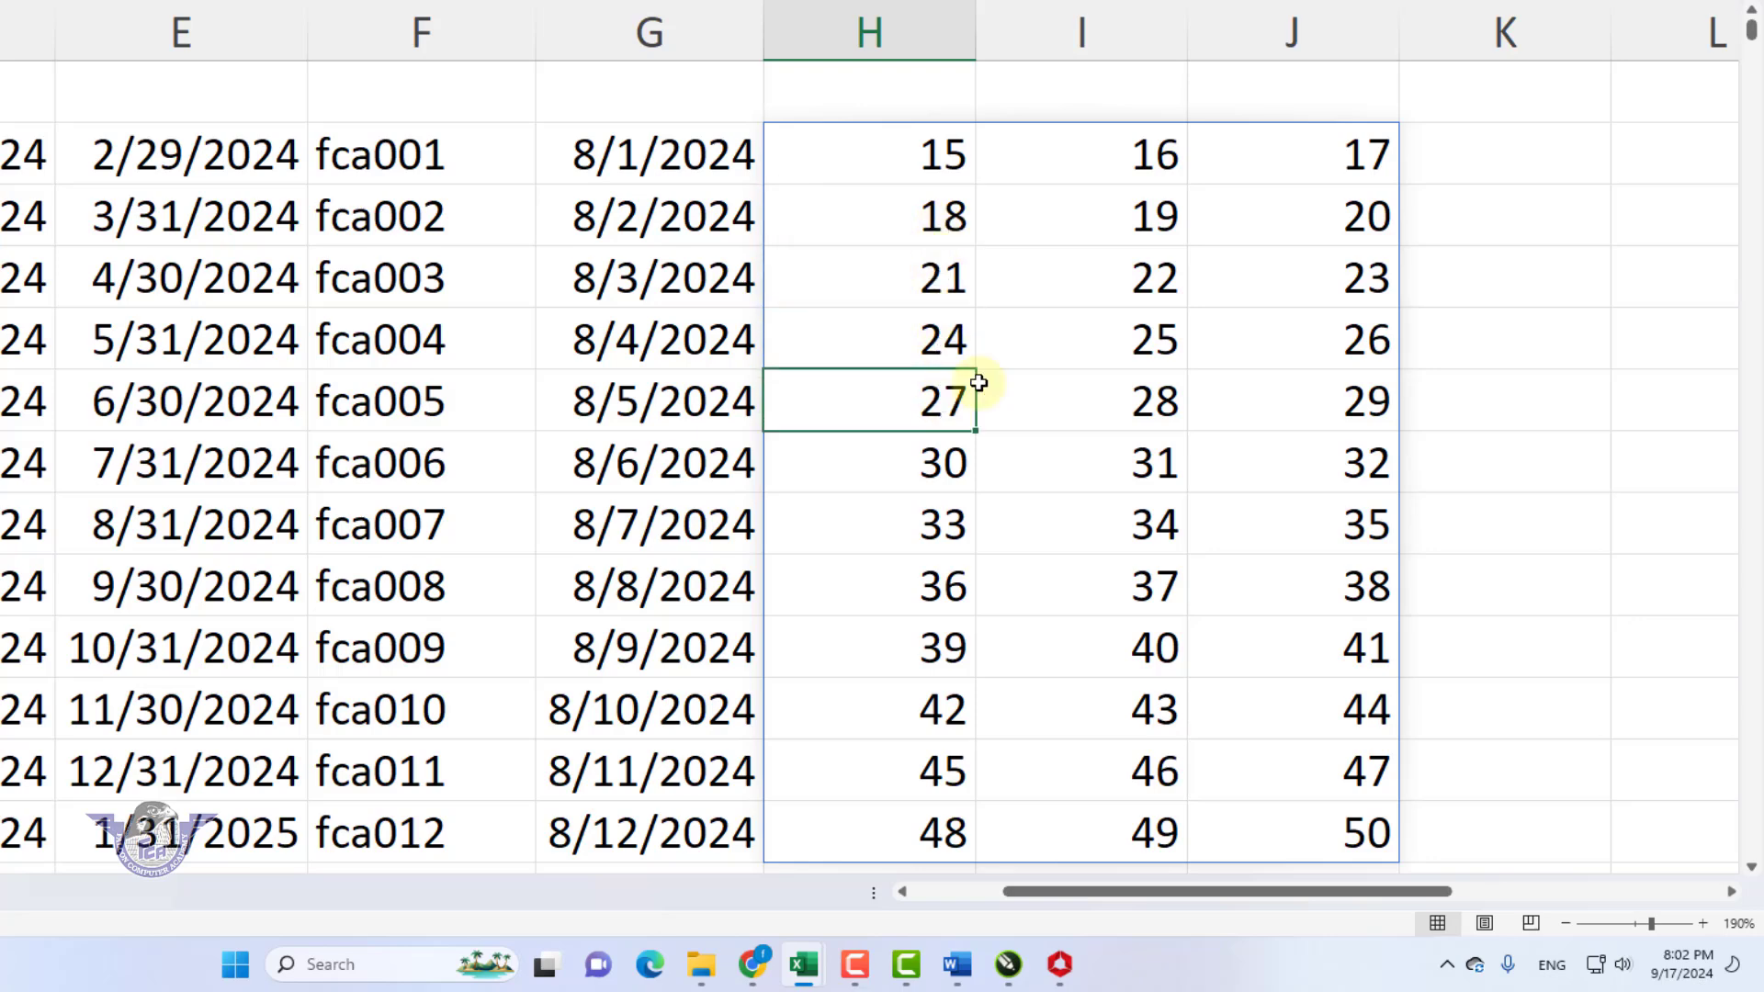
{"action": "left_click", "coordinate": [1132, 179]}
{"action": "left_click", "coordinate": [1142, 215]}
{"action": "left_click", "coordinate": [1142, 275]}
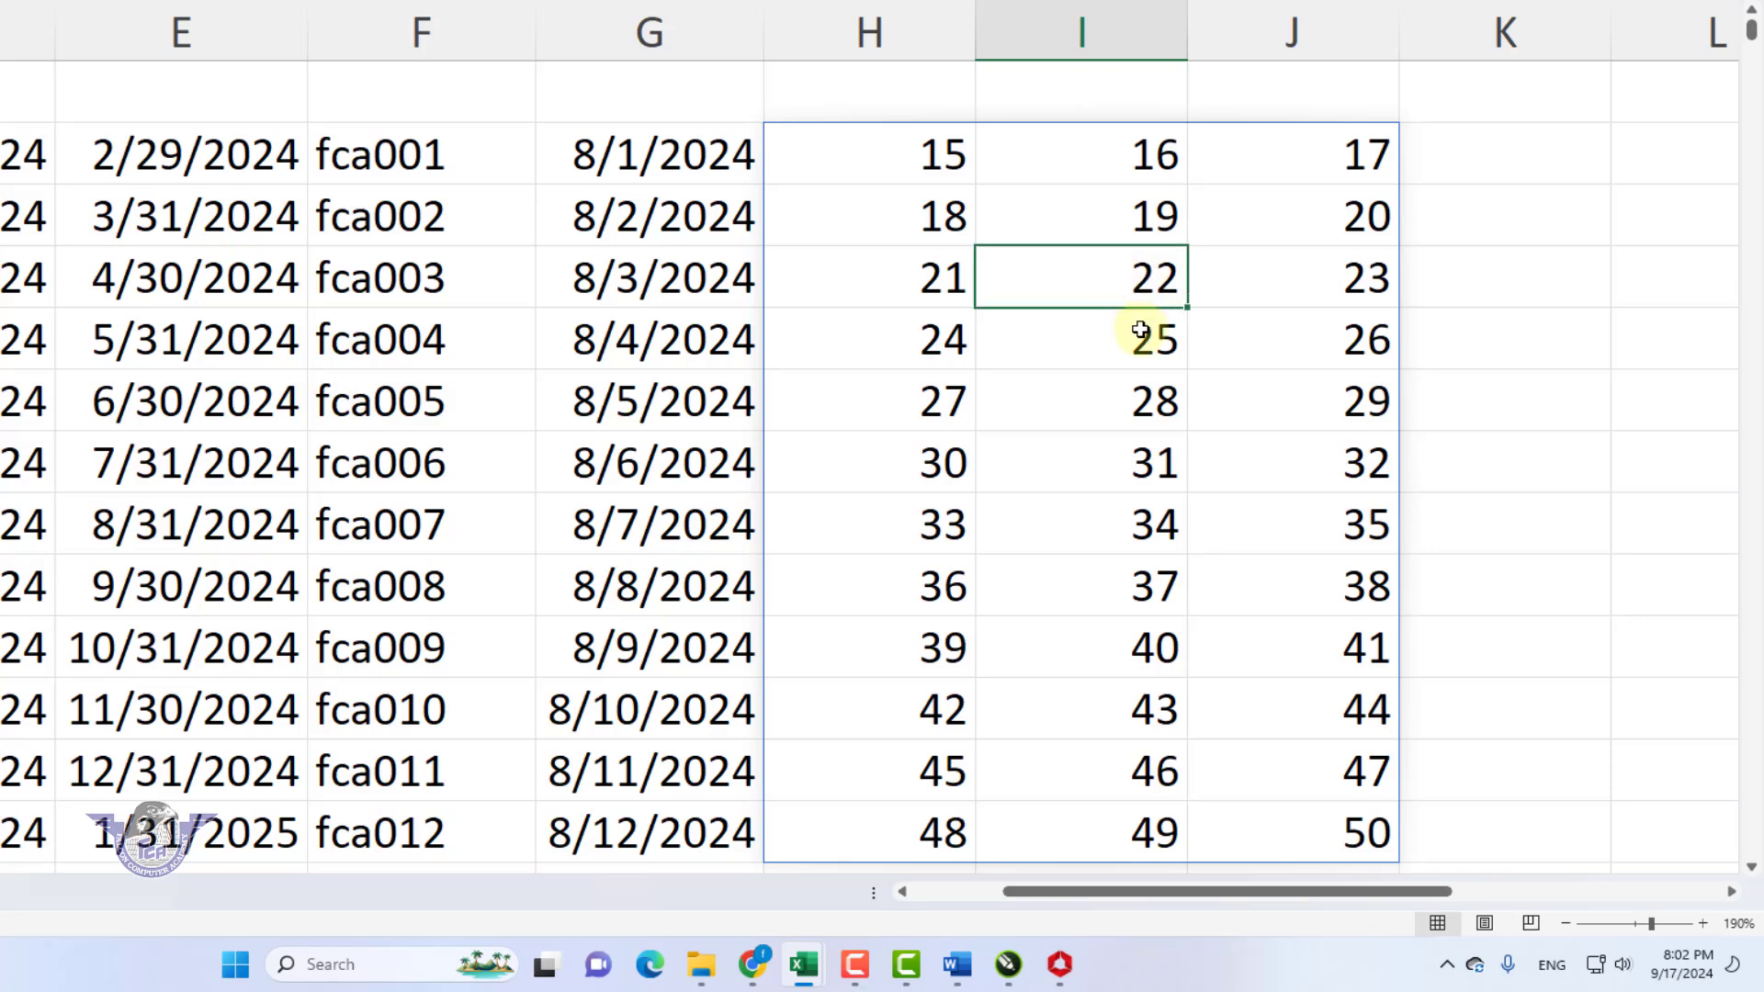
{"action": "left_click", "coordinate": [1138, 338]}
{"action": "left_click", "coordinate": [1324, 157]}
{"action": "left_click", "coordinate": [1335, 217]}
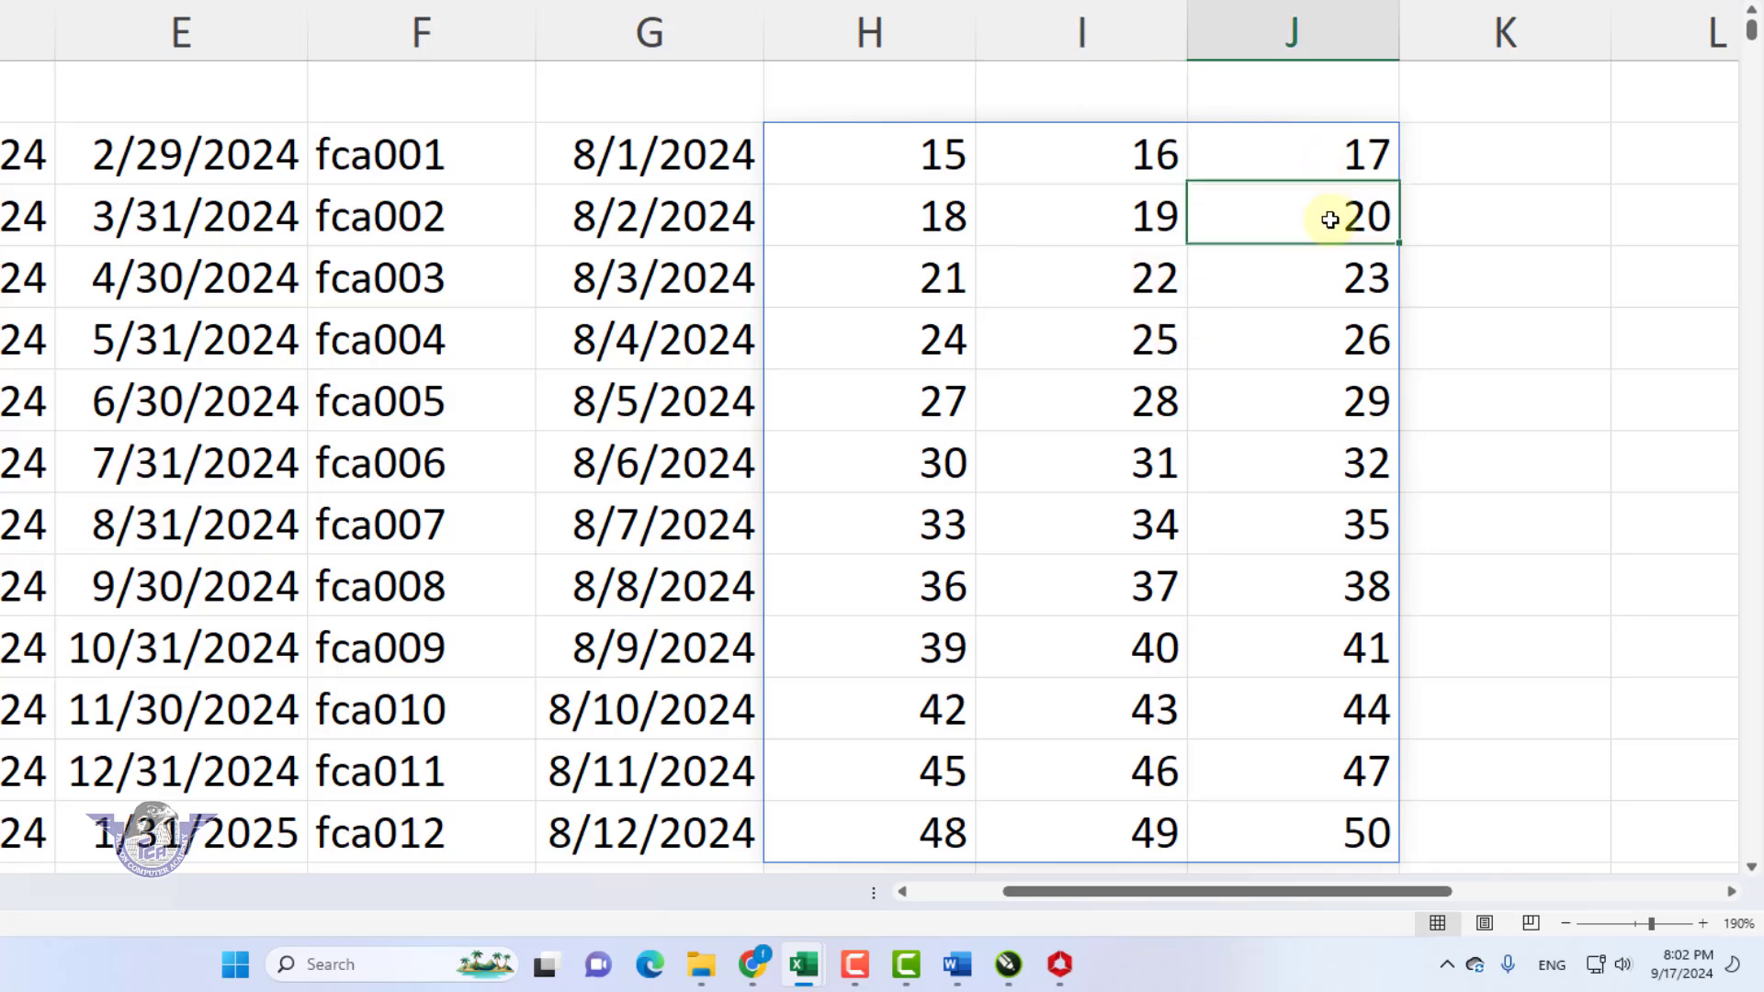
{"action": "left_click", "coordinate": [1342, 283]}
{"action": "left_click", "coordinate": [1358, 347]}
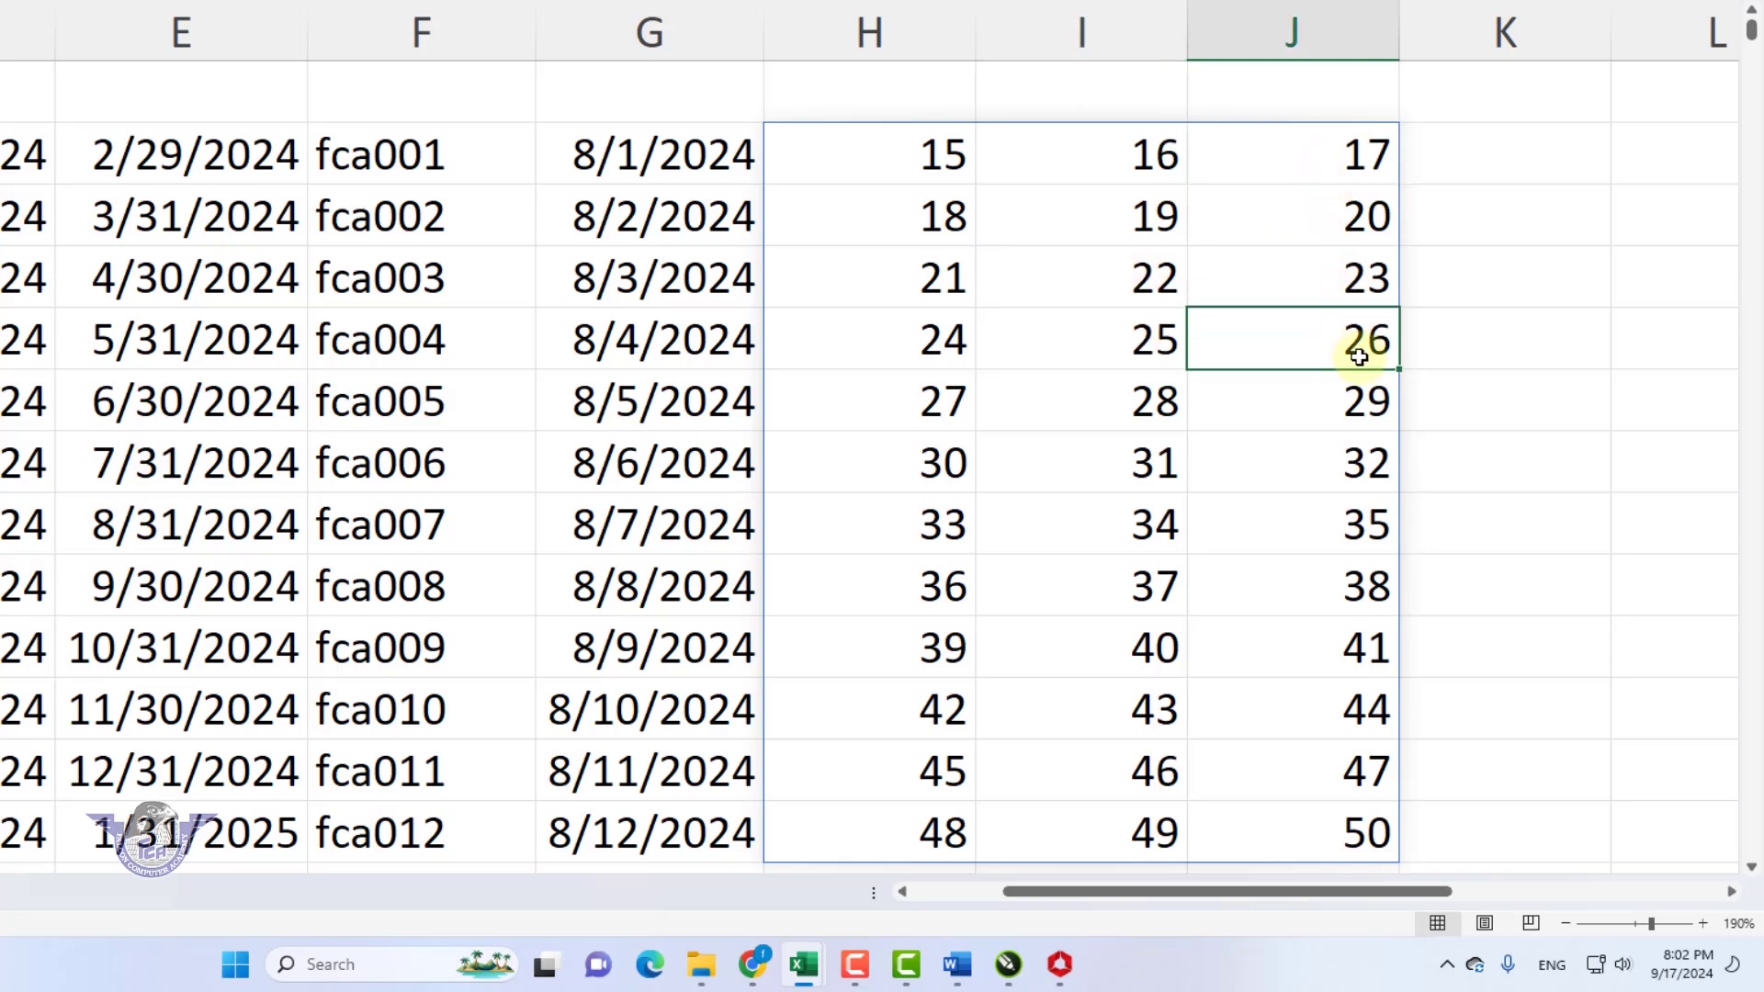